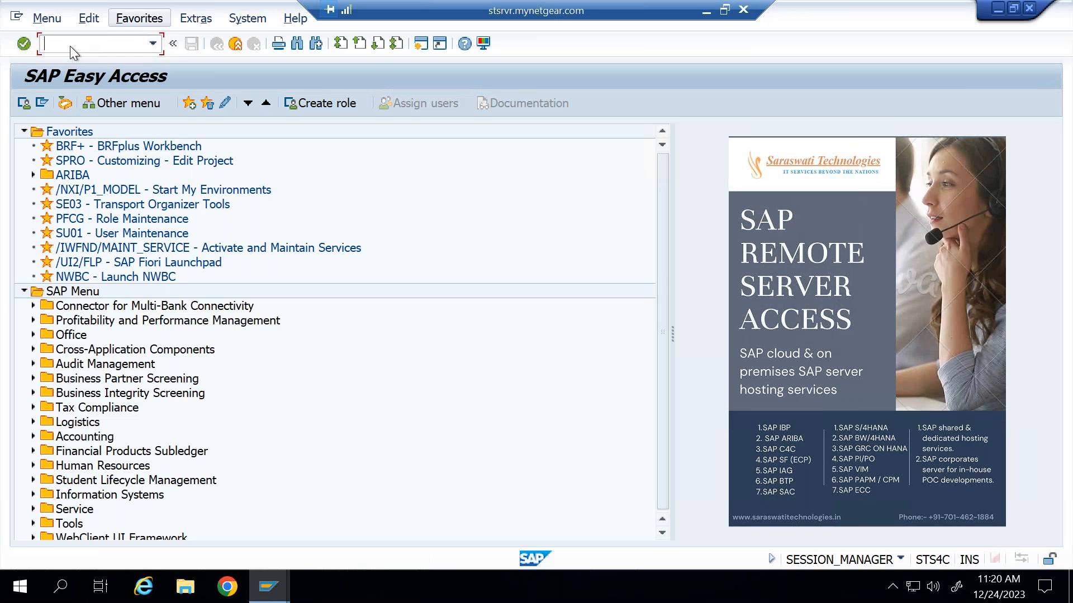
Step: Start the RE Navigator (RE80) from the Flexible Real Estate Management master data under Accounting
{"action": "left_click", "coordinate": [24, 131]}
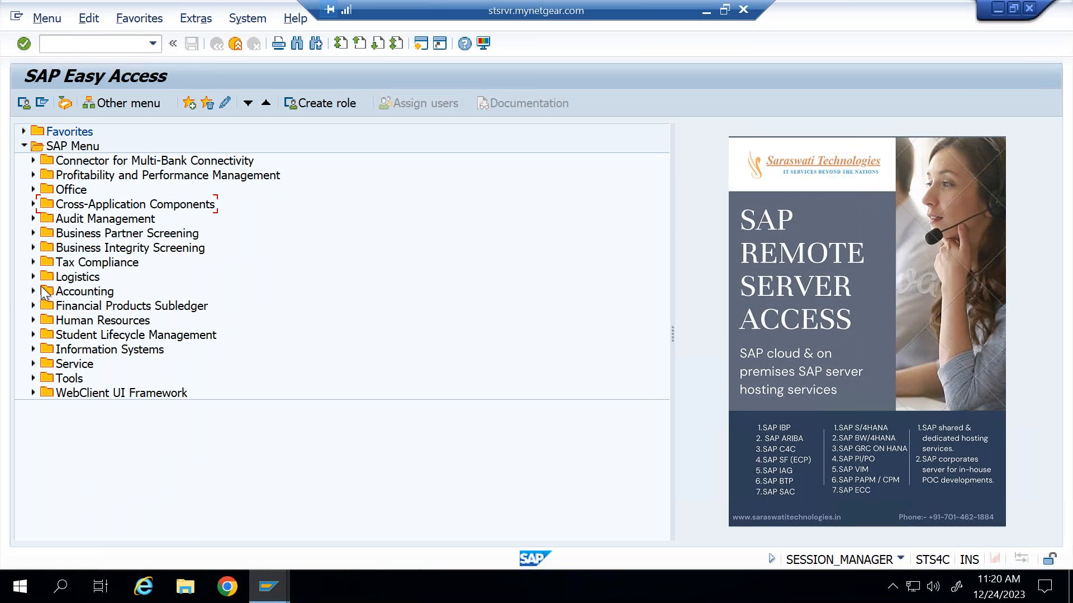
{"action": "left_click", "coordinate": [33, 276]}
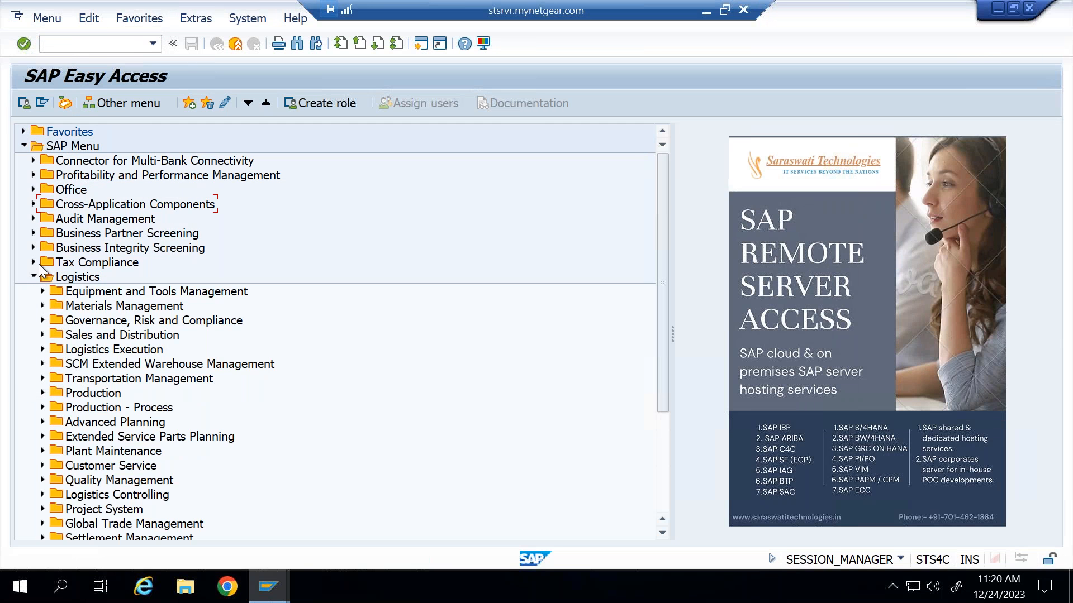
{"action": "left_click", "coordinate": [32, 277]}
{"action": "left_click", "coordinate": [32, 290]}
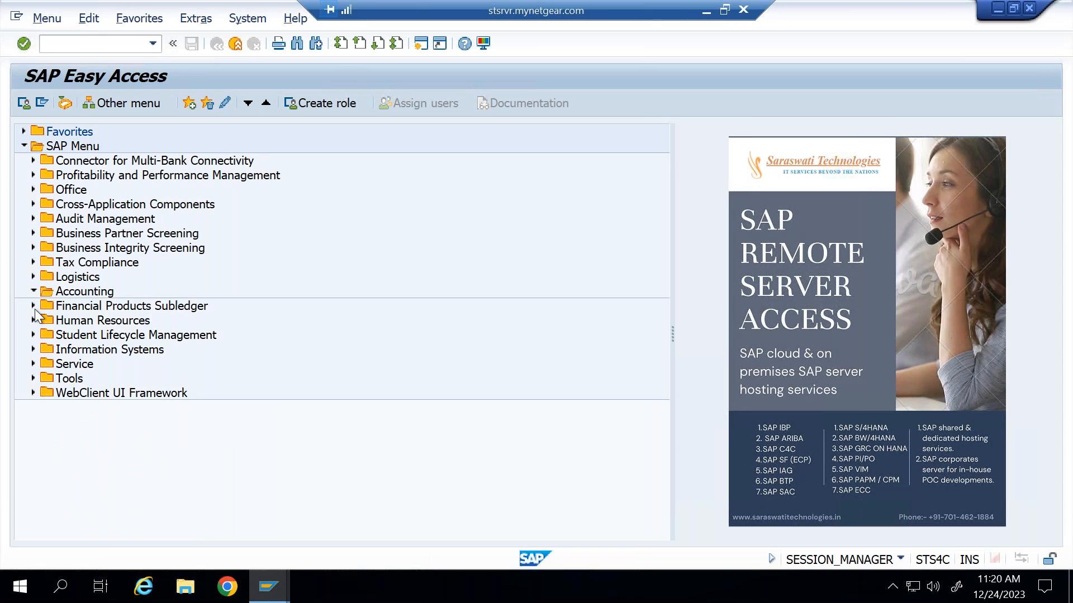
{"action": "left_click", "coordinate": [42, 436]}
{"action": "scroll", "coordinate": [70, 397], "scroll_direction": "down", "scroll_amount": 4}
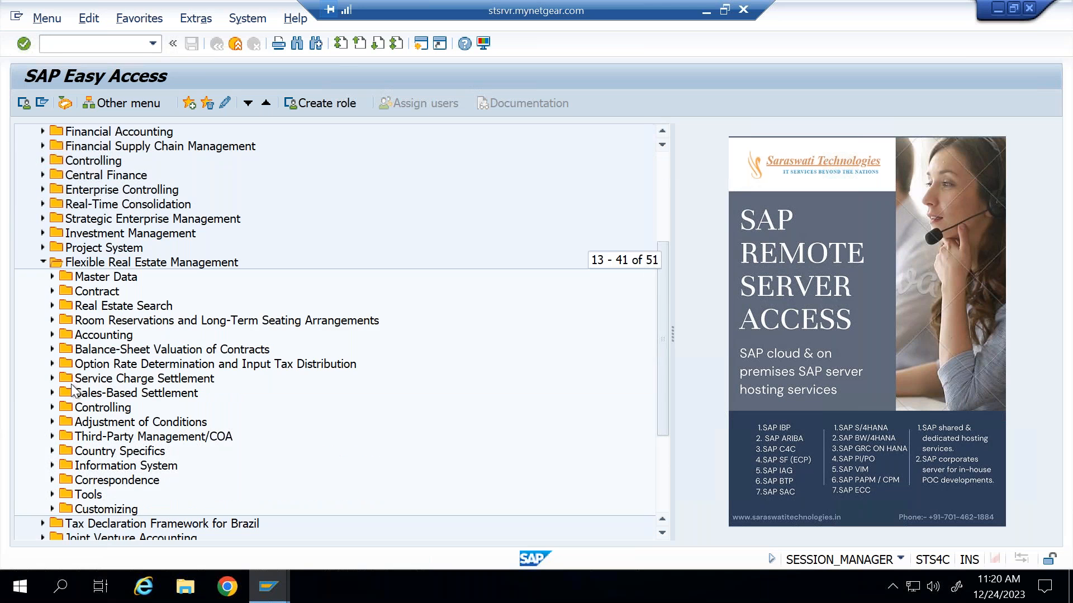
{"action": "left_click", "coordinate": [52, 276]}
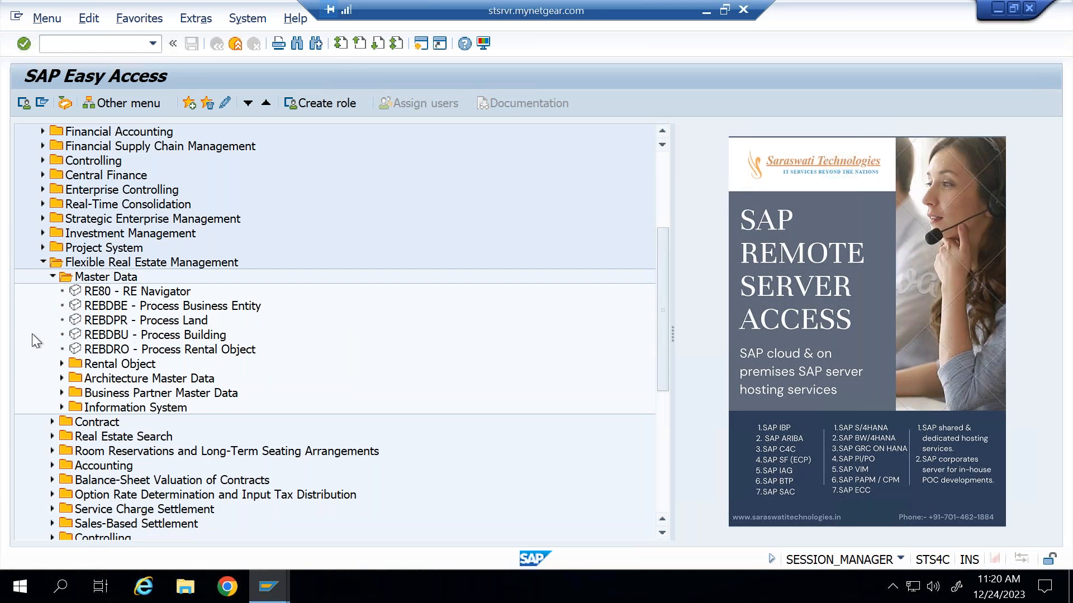
{"action": "double_click", "coordinate": [105, 292]}
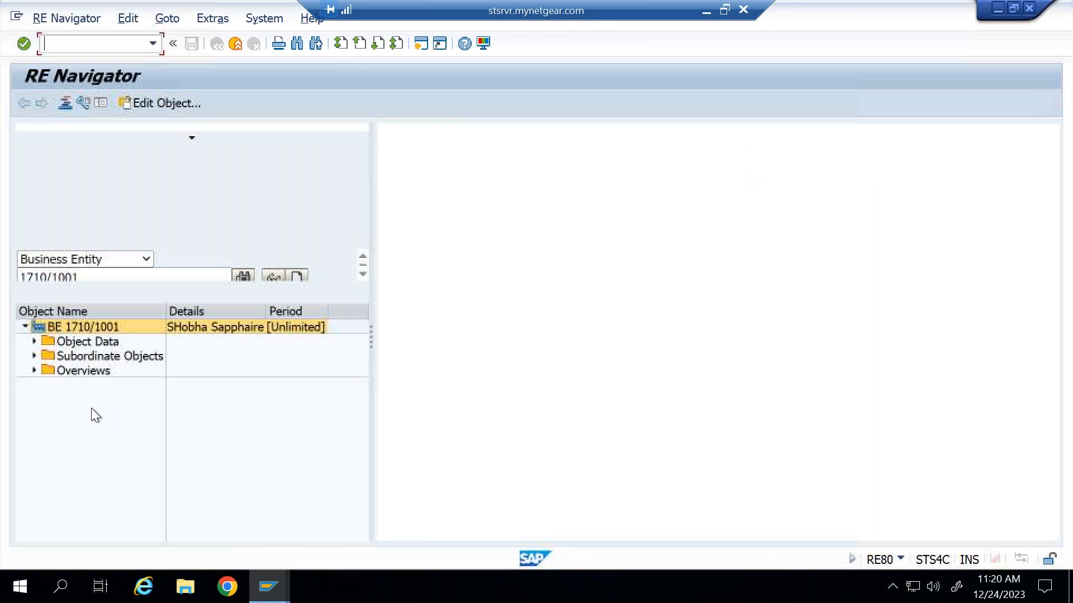
Step: Display business entity 1710/1001 and expand its Tower 1 building down to the rental objects, widening the object tree
{"action": "double_click", "coordinate": [106, 328]}
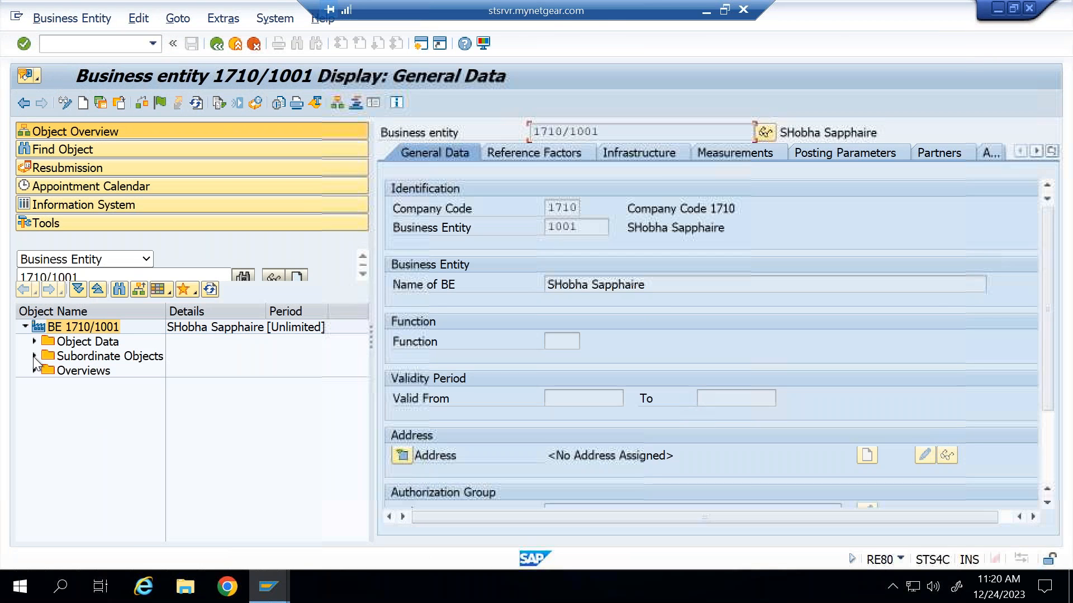
{"action": "left_click", "coordinate": [34, 356]}
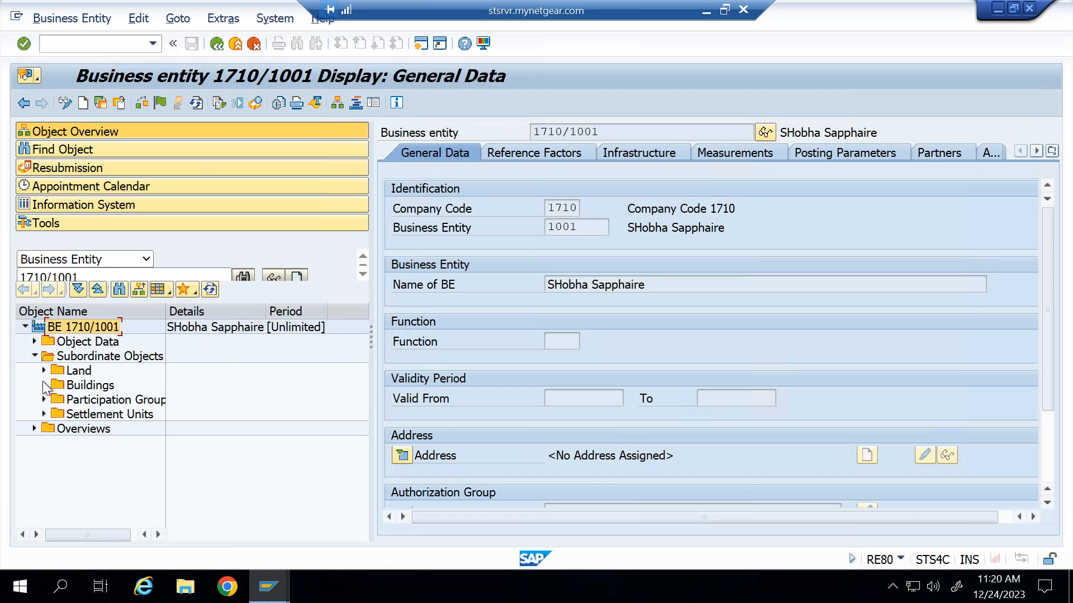
{"action": "left_click", "coordinate": [44, 385]}
{"action": "left_click", "coordinate": [53, 399]}
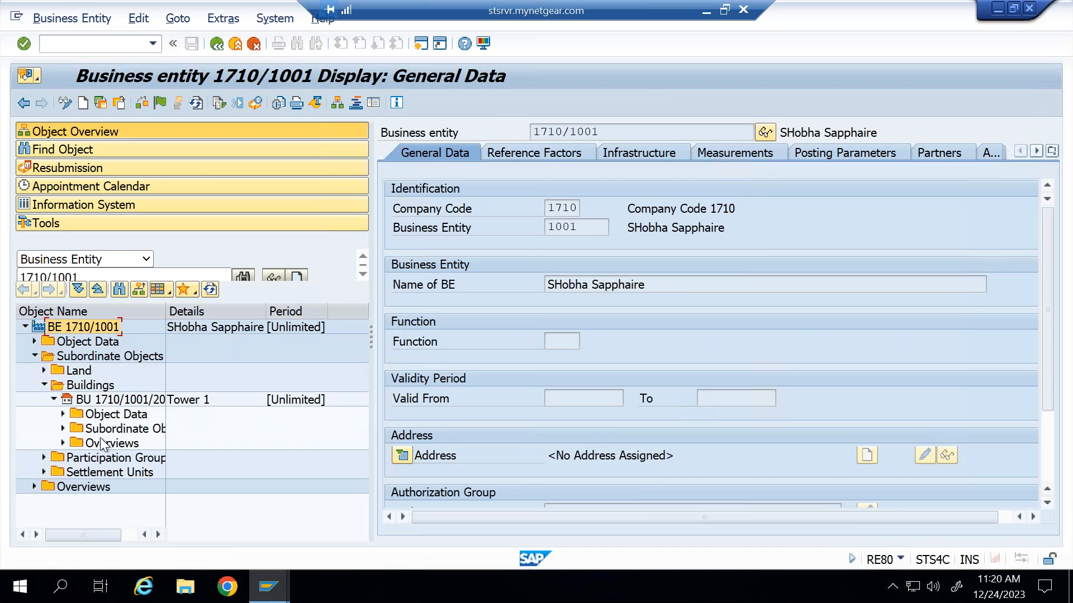
{"action": "left_click", "coordinate": [63, 428]}
{"action": "left_click", "coordinate": [72, 443]}
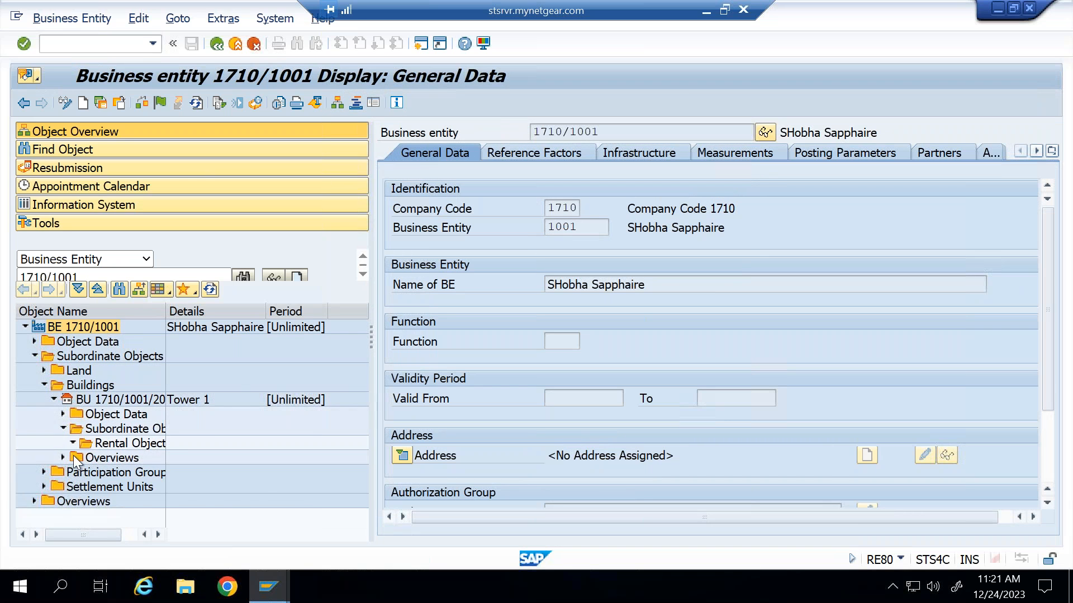
{"action": "left_click_drag", "start_coordinate": [370, 335], "coordinate": [443, 338]}
{"action": "scroll", "coordinate": [128, 518], "scroll_direction": "down", "scroll_amount": 3}
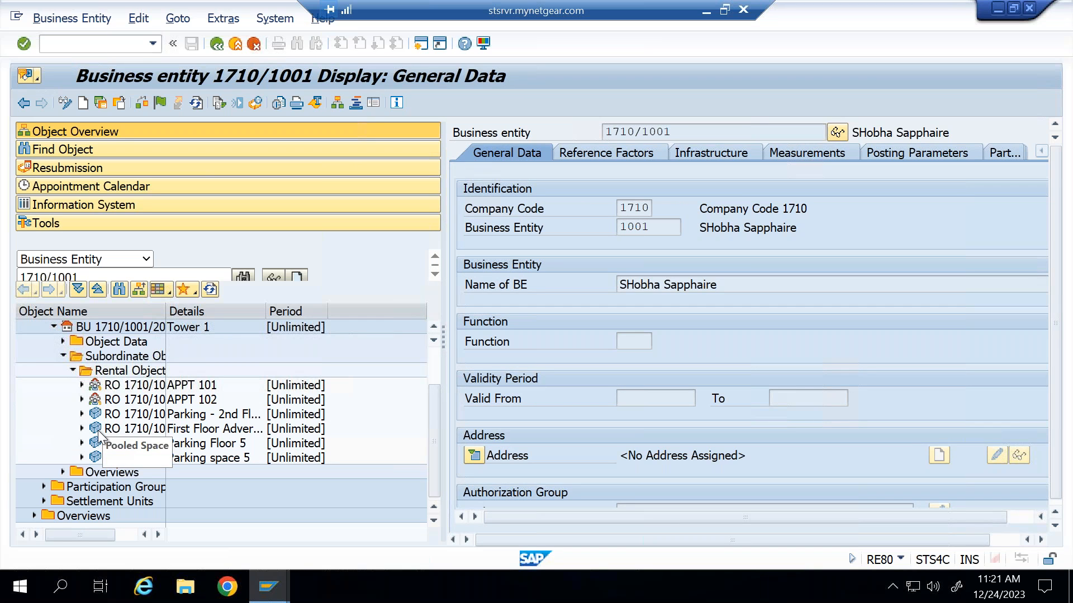
Step: Examine the Parking space 5 pooled space, including its subordinate rental objects and its measurements
{"action": "left_click", "coordinate": [82, 458]}
{"action": "left_click", "coordinate": [91, 487]}
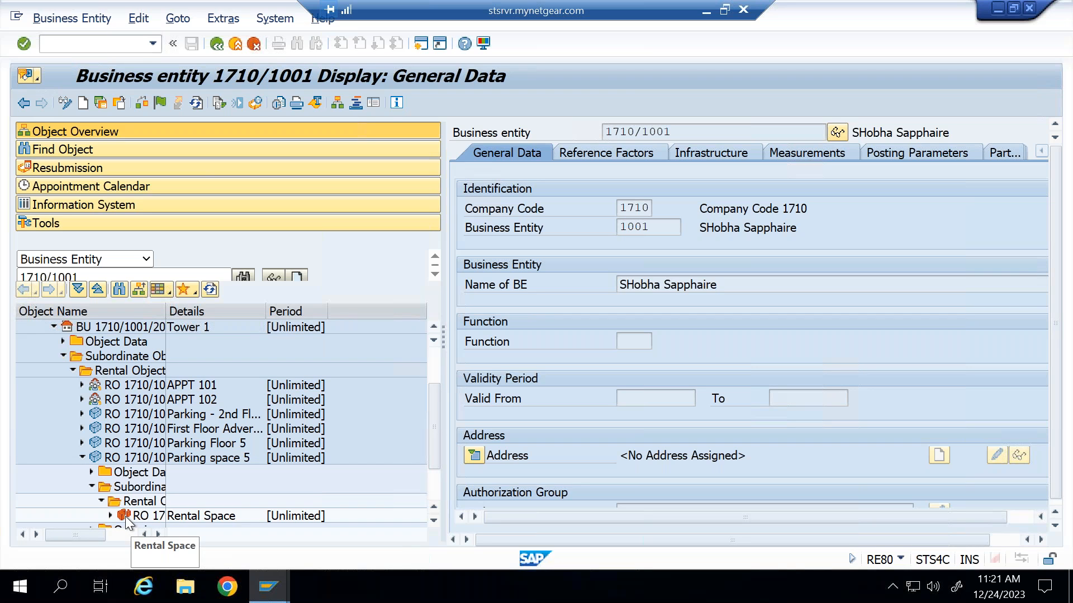
{"action": "left_click_drag", "start_coordinate": [166, 311], "coordinate": [213, 308]}
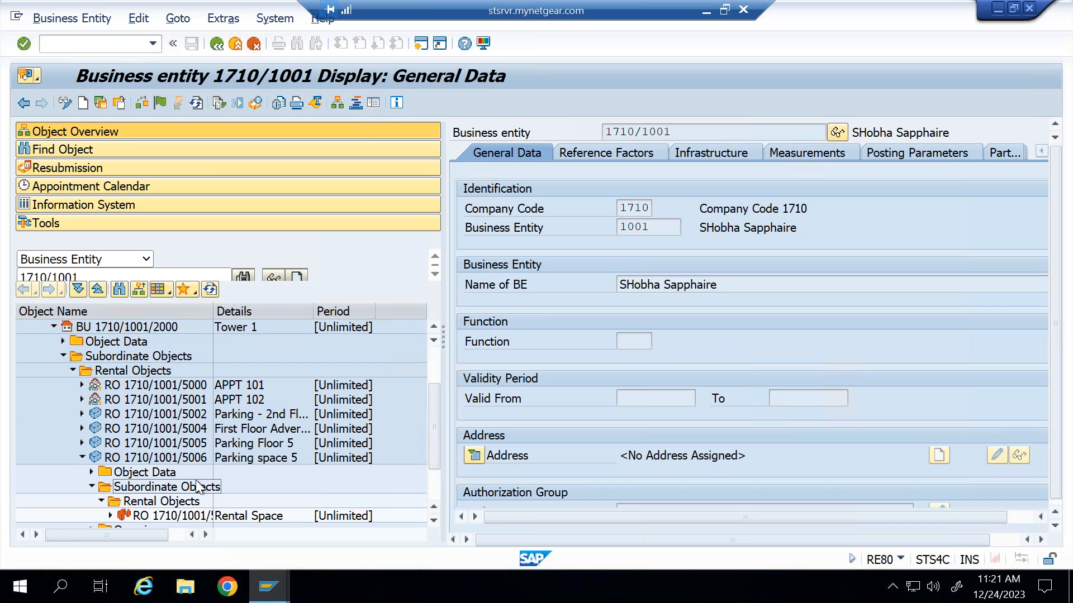
{"action": "double_click", "coordinate": [123, 463]}
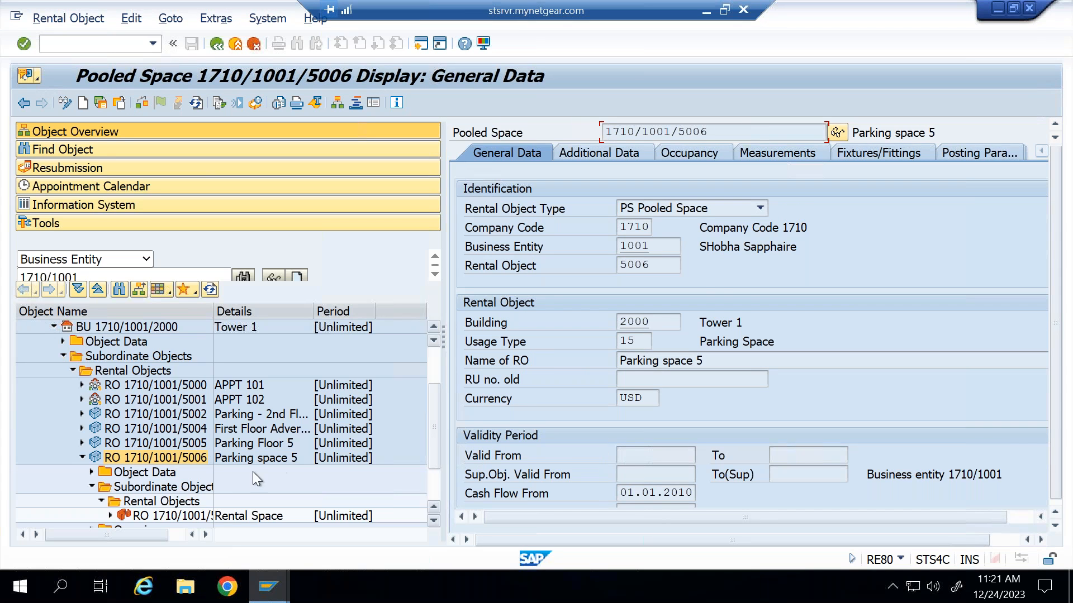
{"action": "left_click", "coordinate": [771, 157]}
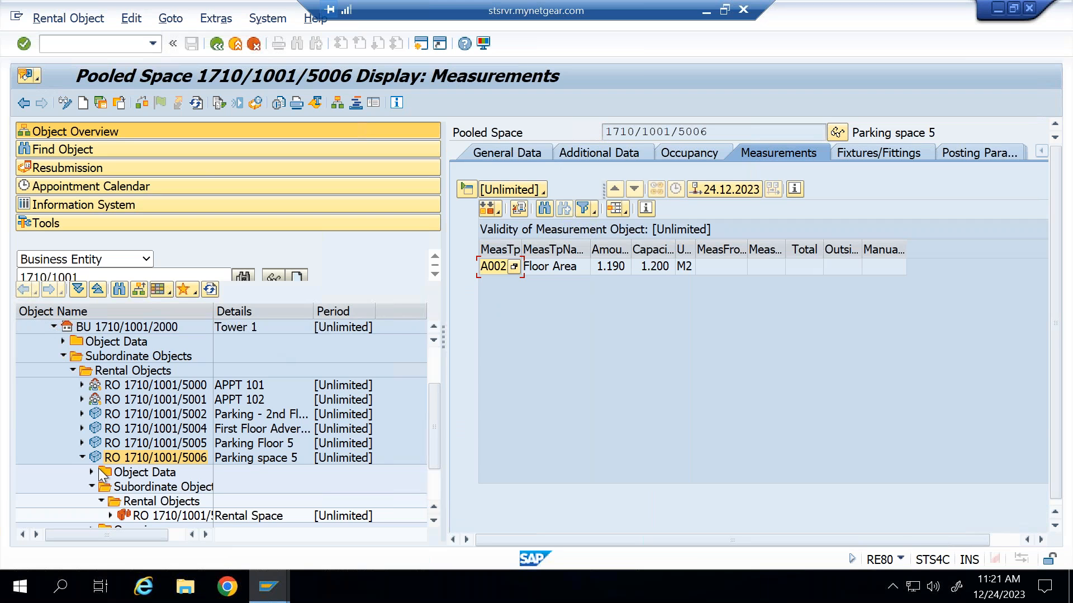
{"action": "left_click", "coordinate": [79, 456]}
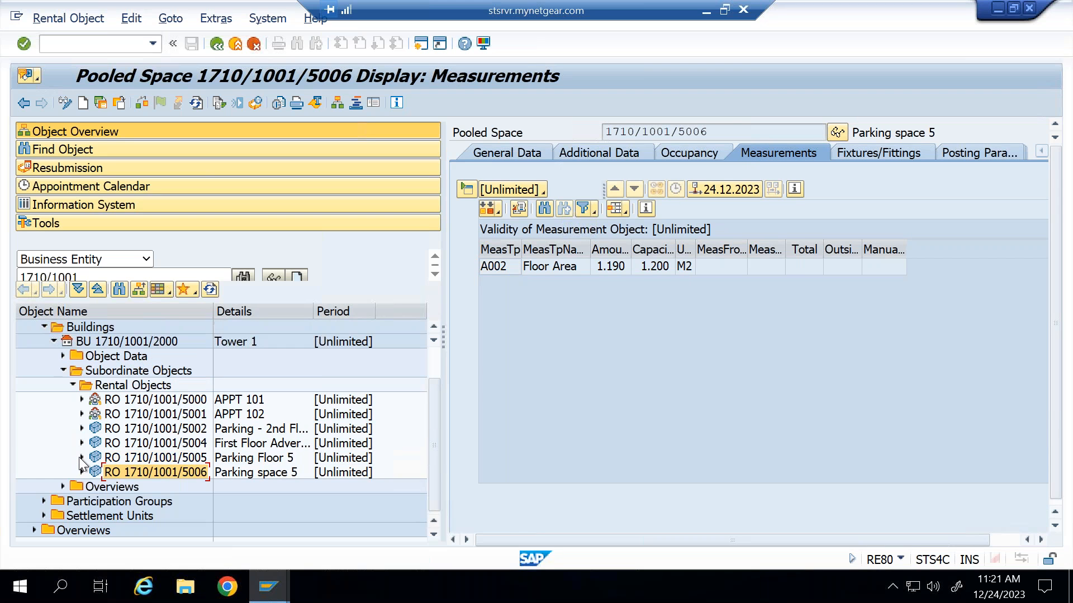
Step: Start a new pooled space with the usage type Parking Space under Tower 1's rental objects
{"action": "right_click", "coordinate": [138, 391]}
{"action": "mouse_move", "coordinate": [197, 399]}
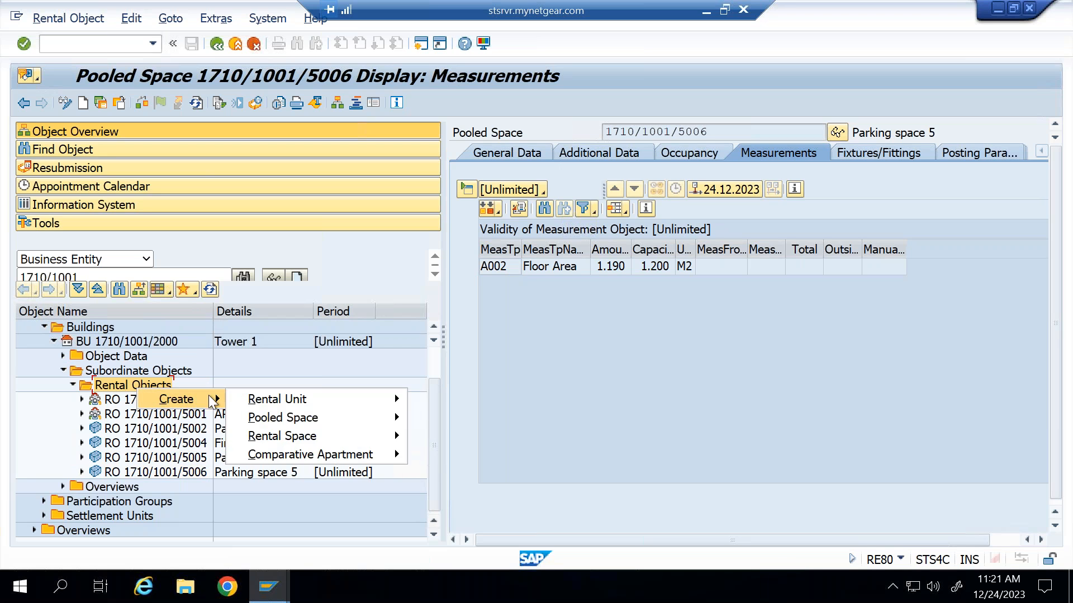
{"action": "mouse_move", "coordinate": [265, 419]}
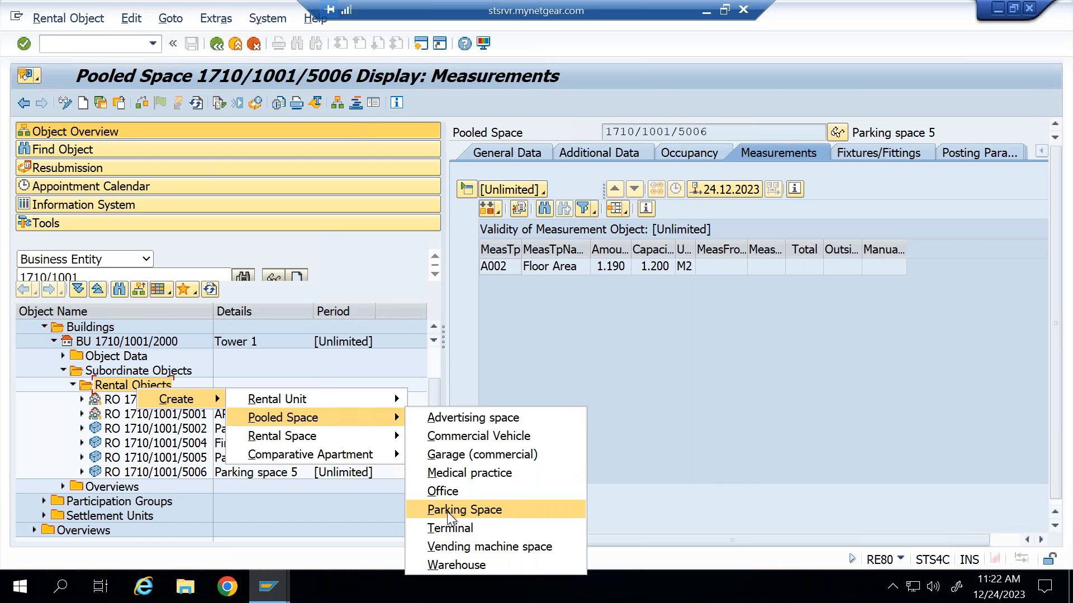
{"action": "left_click", "coordinate": [447, 513]}
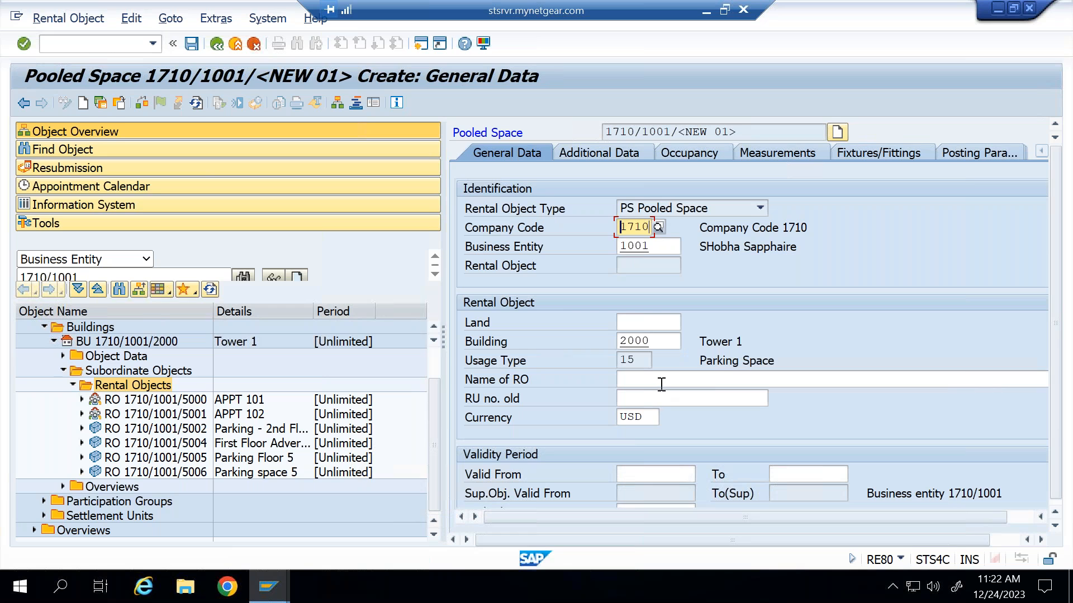
Step: Name the new rental object "First Floor Parking -1"
{"action": "left_click", "coordinate": [661, 384]}
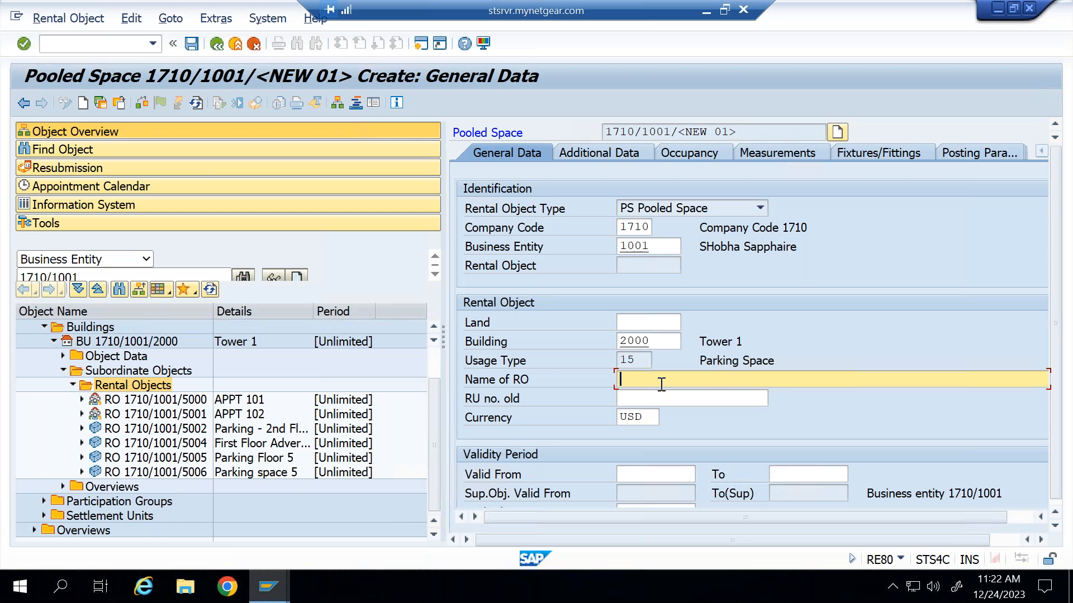
{"action": "type", "text": "First Floor Parking -1"}
{"action": "left_click", "coordinate": [617, 454]}
{"action": "key", "text": "Return"}
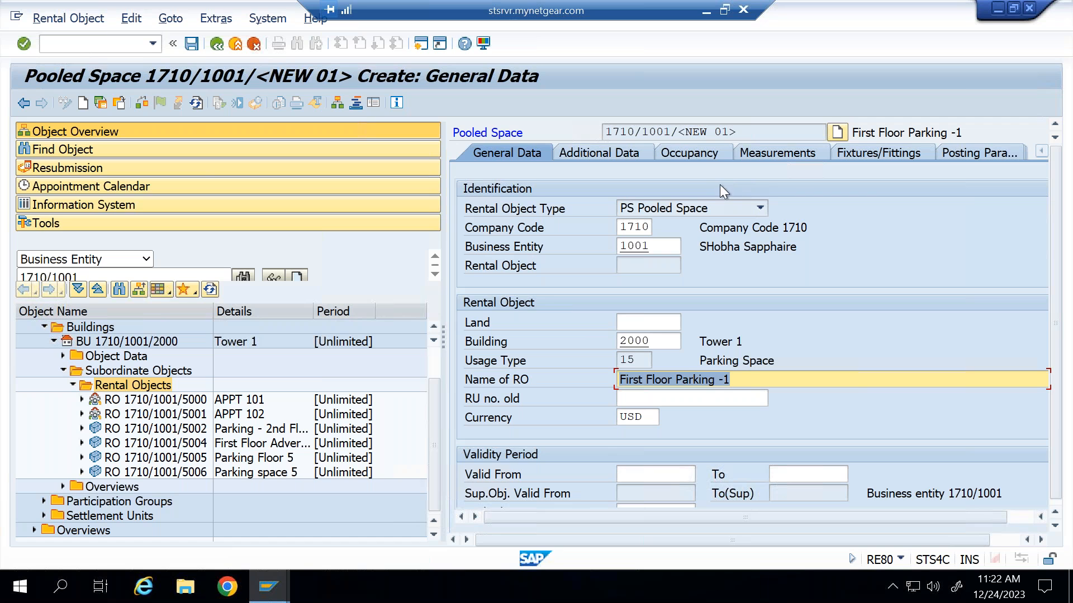
Step: Delete the default measurement rows M050 (No. of Persons for Apportmt) and M090 (Co-Ownership Share) from the new pooled space
{"action": "left_click", "coordinate": [782, 151]}
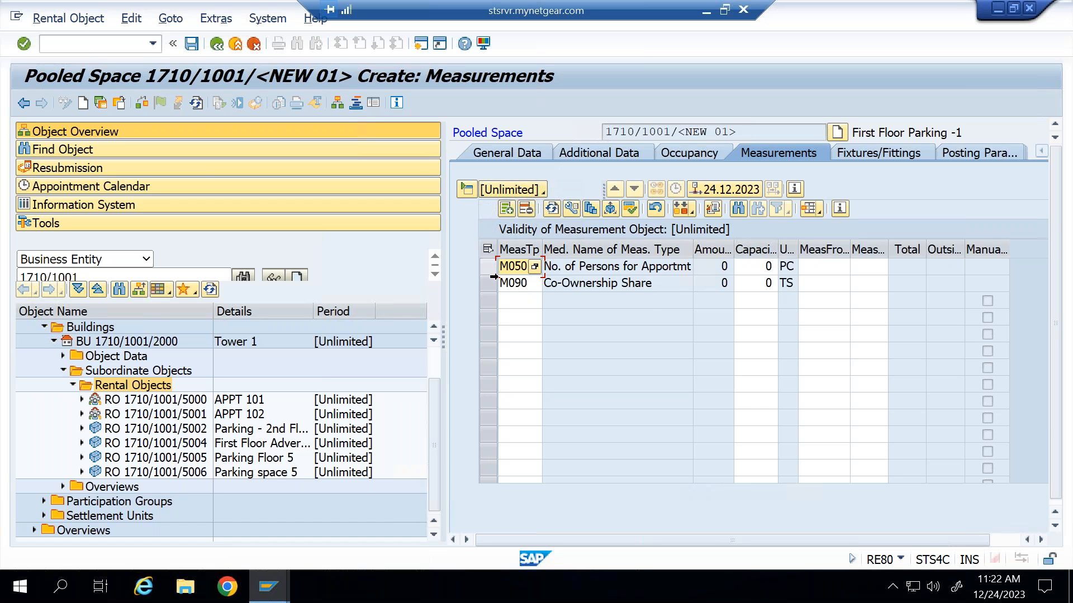
{"action": "left_click", "coordinate": [489, 271]}
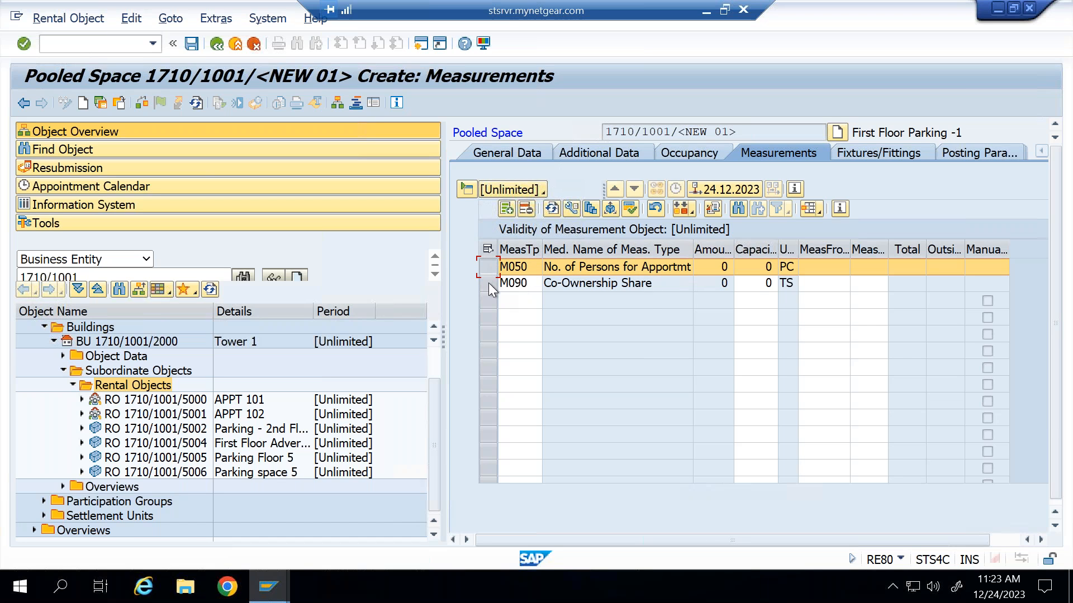
{"action": "left_click", "coordinate": [526, 215]}
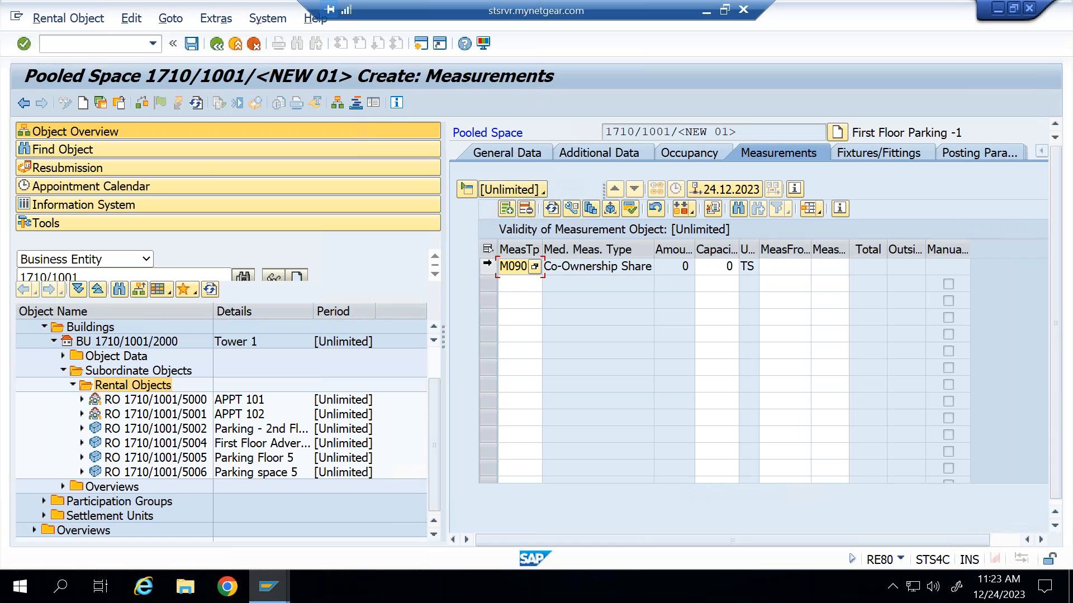
{"action": "left_click", "coordinate": [525, 214]}
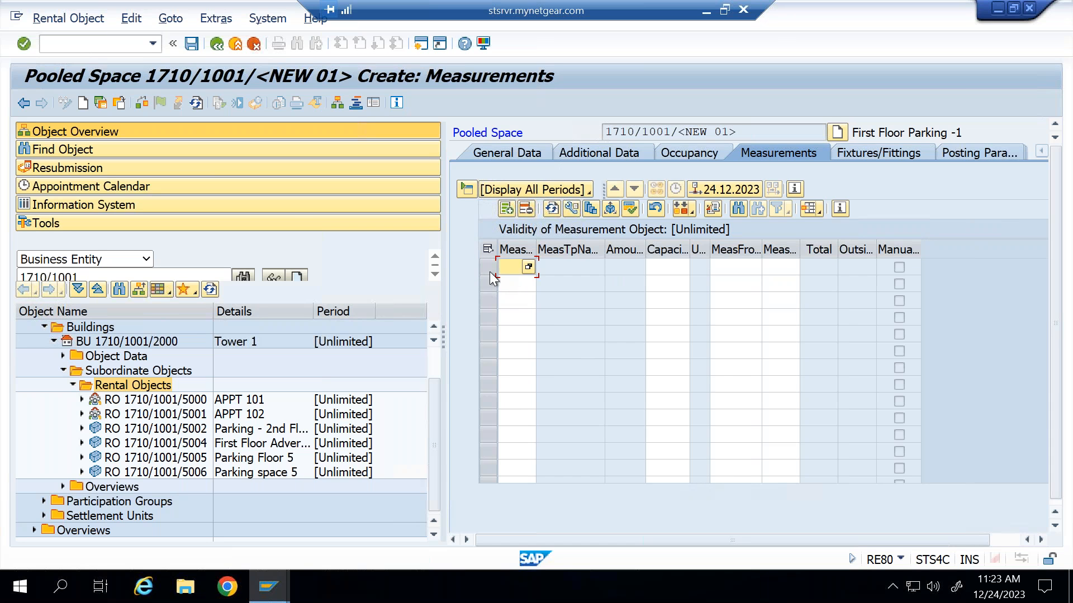
Step: Add measurement type A002 Floor Area with a capacity of 100 and save the pooled space
{"action": "left_click", "coordinate": [528, 267]}
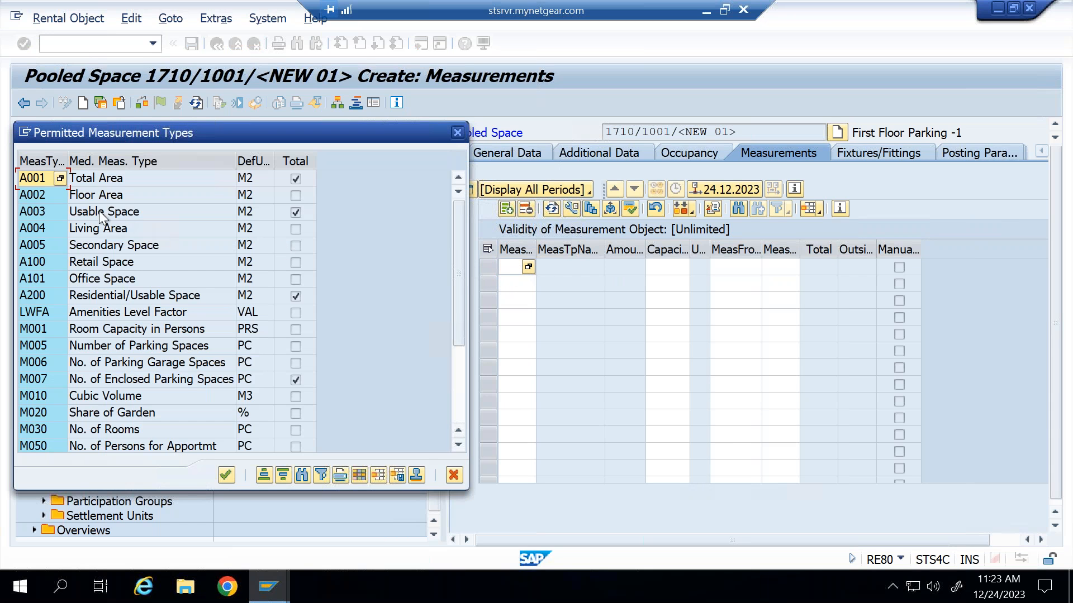
{"action": "double_click", "coordinate": [103, 195]}
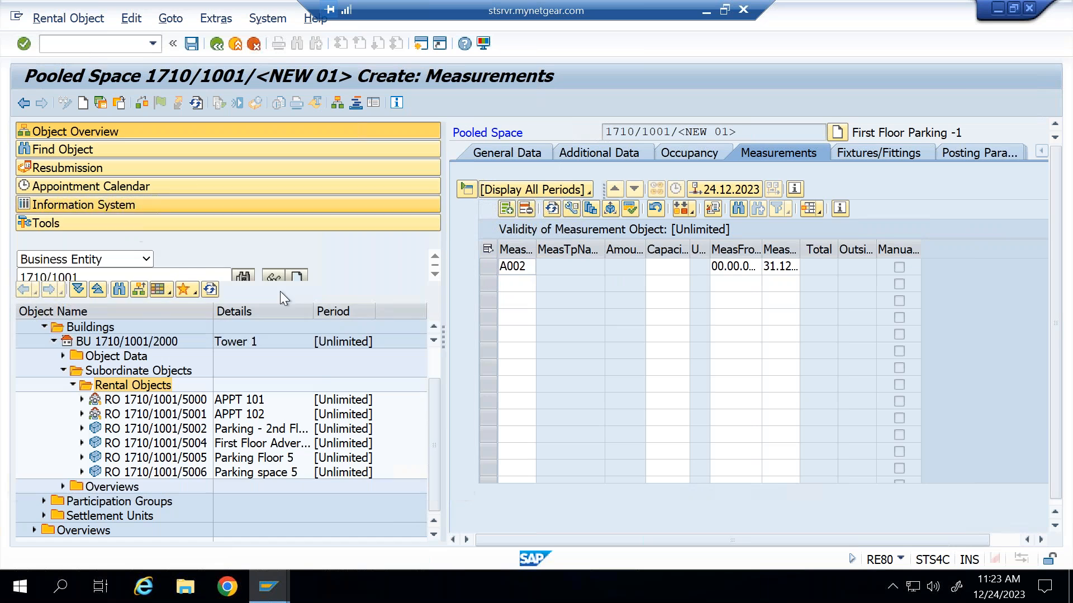
{"action": "left_click", "coordinate": [673, 273]}
{"action": "type", "text": "100"}
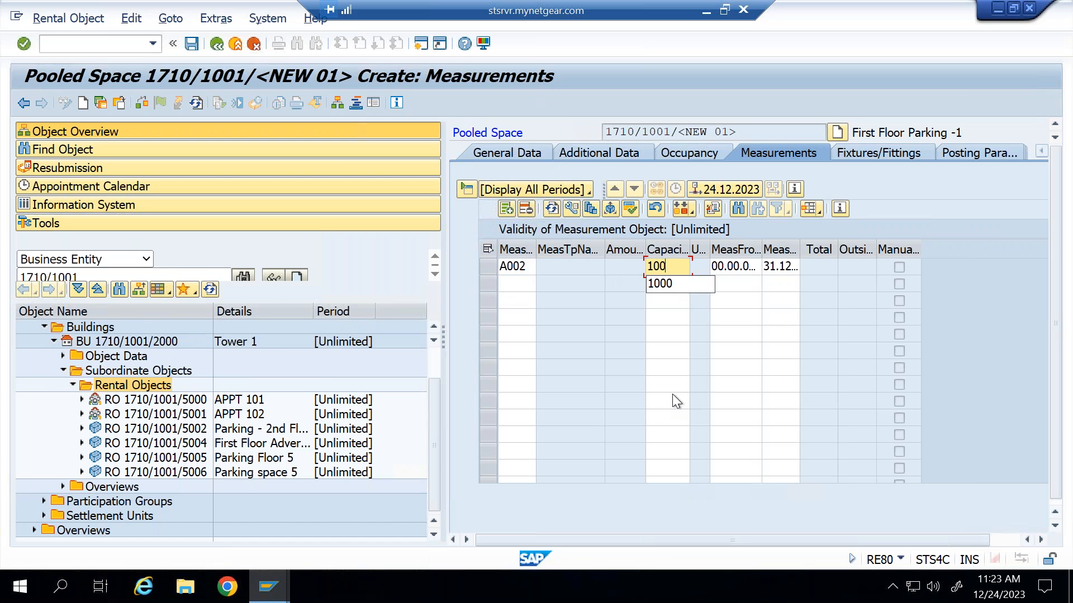
{"action": "key", "text": "Return"}
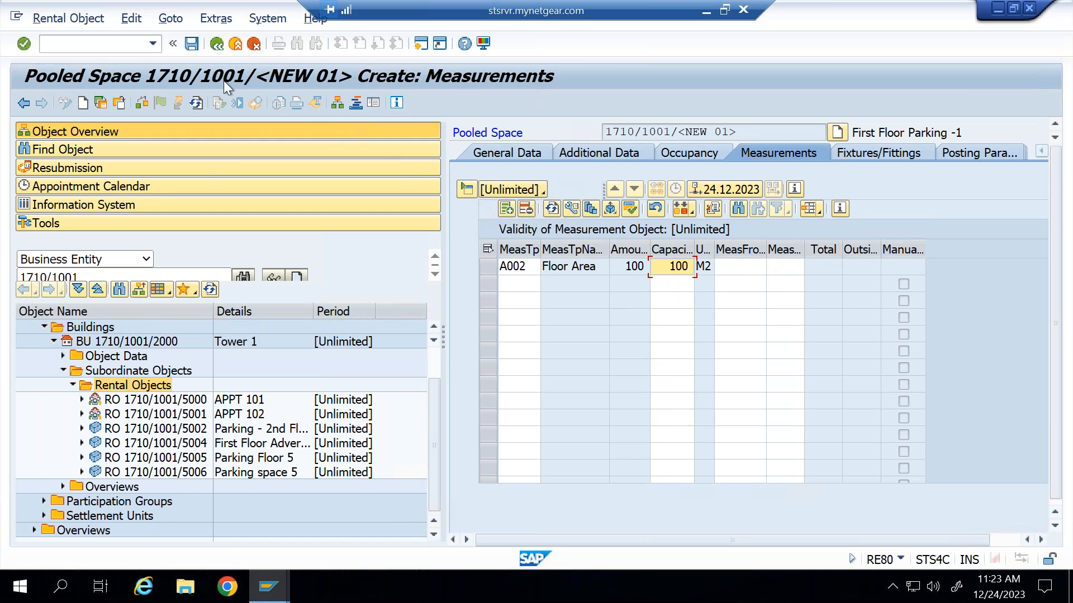
{"action": "left_click", "coordinate": [195, 45]}
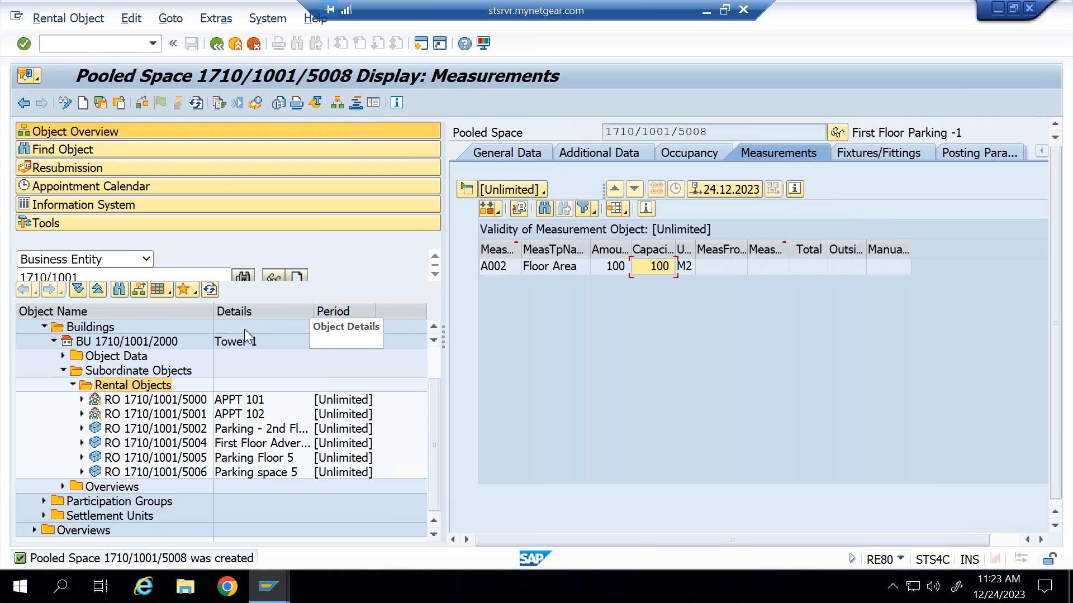
Step: Expand the new First Floor Parking -1 pooled space in the refreshed object tree and switch it to change mode
{"action": "left_click", "coordinate": [210, 290]}
{"action": "double_click", "coordinate": [295, 440]}
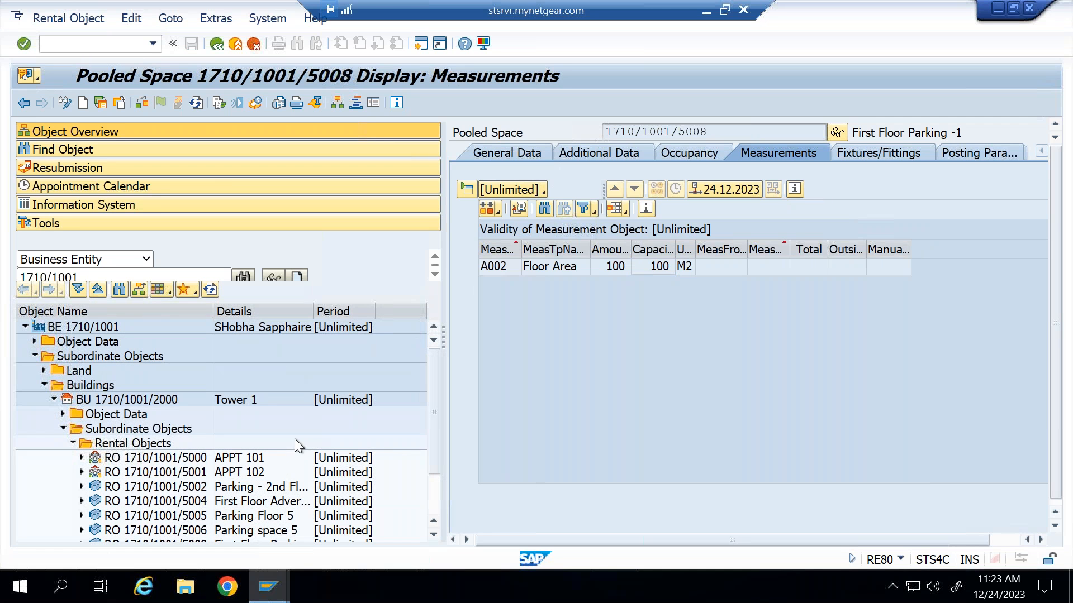
{"action": "left_click_drag", "start_coordinate": [430, 456], "coordinate": [431, 528]}
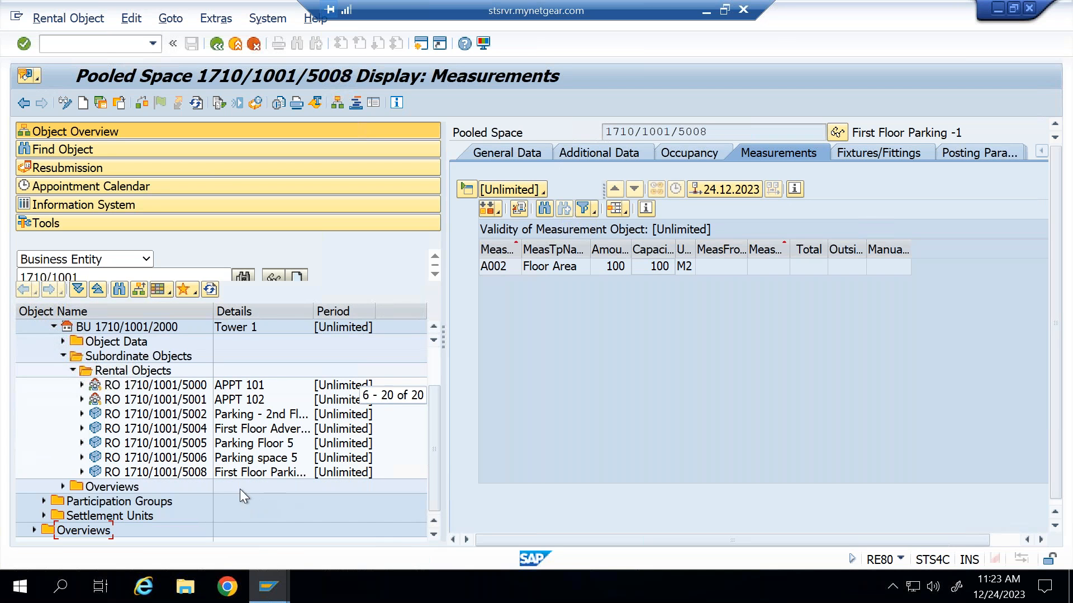
{"action": "left_click", "coordinate": [146, 471]}
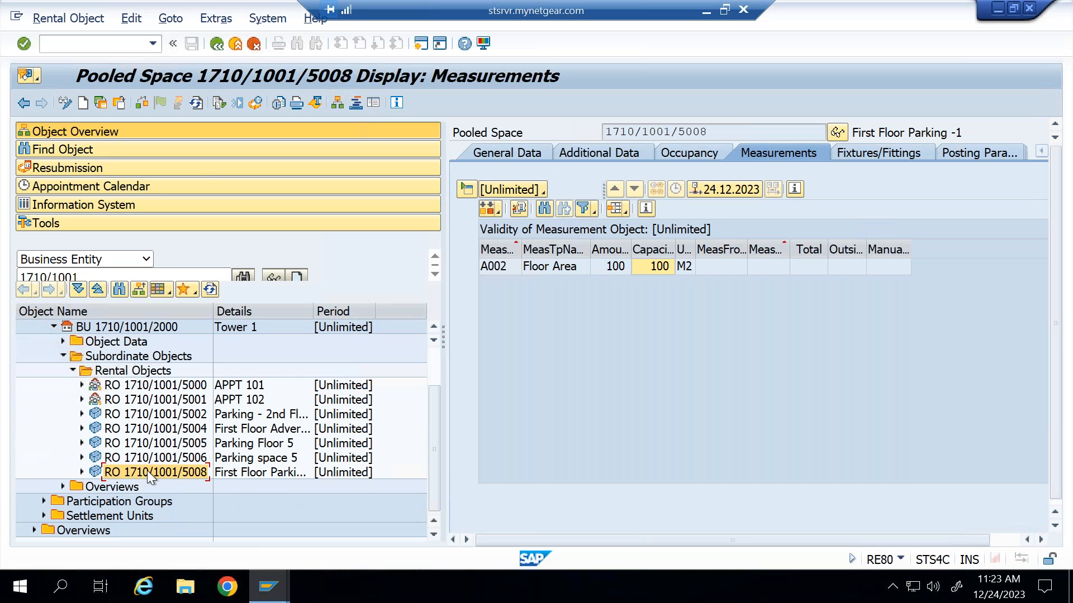
{"action": "left_click", "coordinate": [82, 473]}
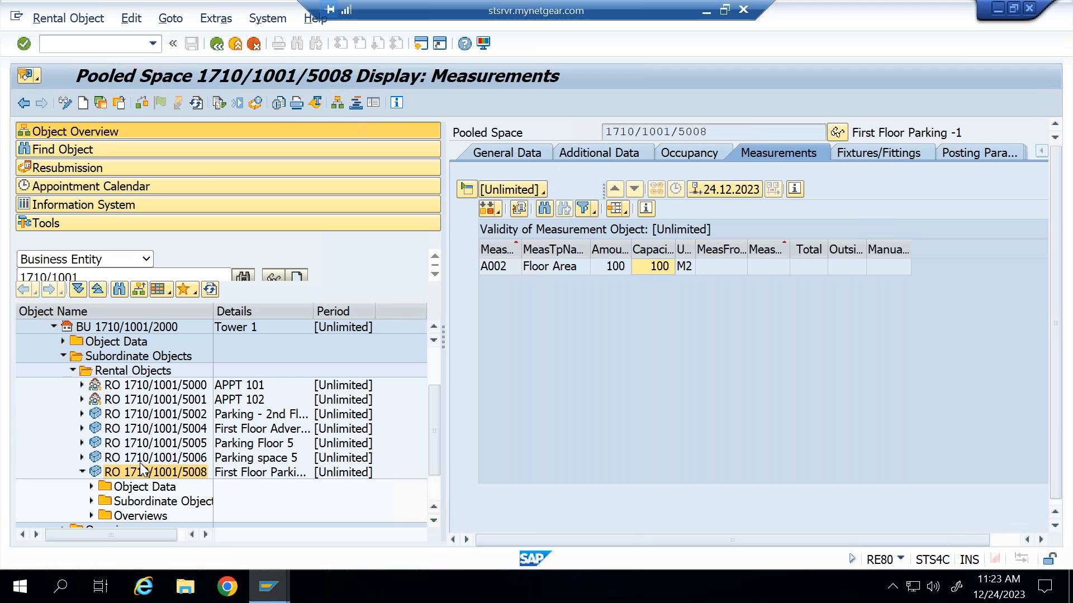
{"action": "left_click", "coordinate": [65, 102]}
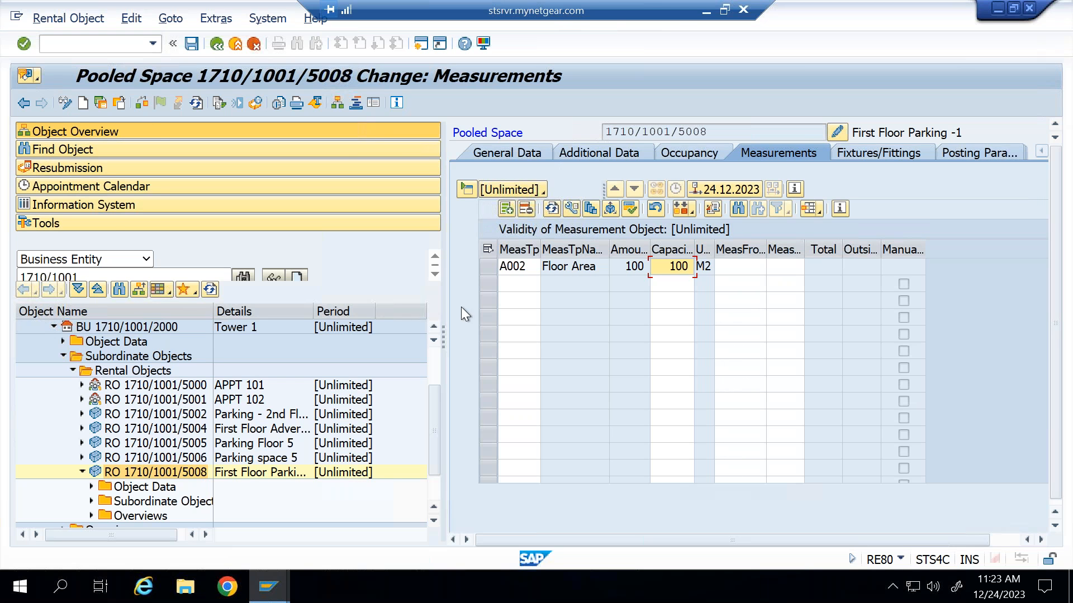
Step: Open the Area Shares of pooled space First Floor Parking -1 and start extracting a new rental space
{"action": "left_click", "coordinate": [999, 156]}
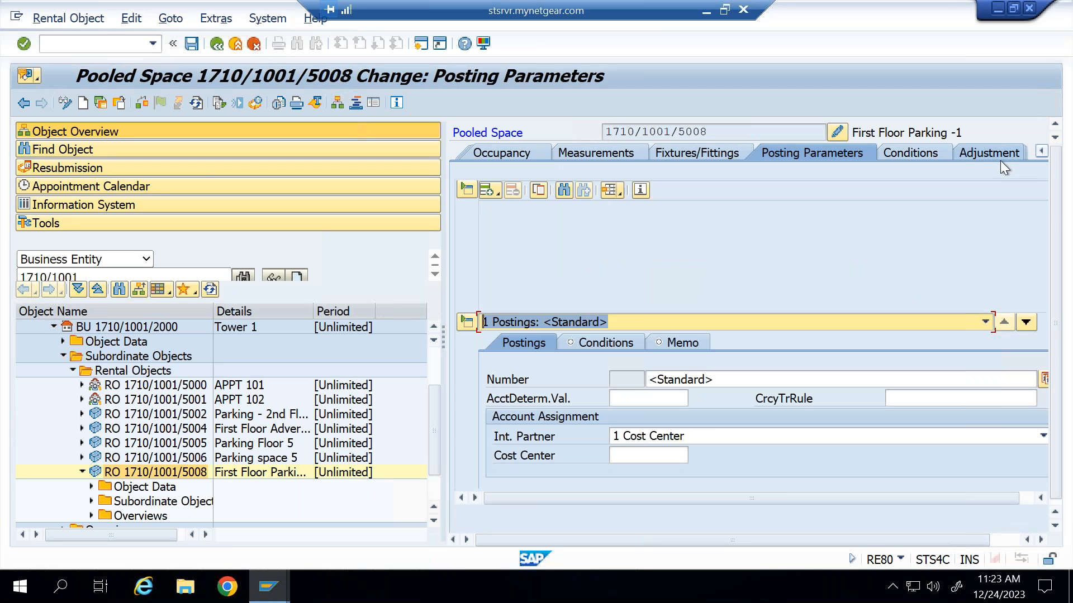
{"action": "left_click", "coordinate": [1042, 154]}
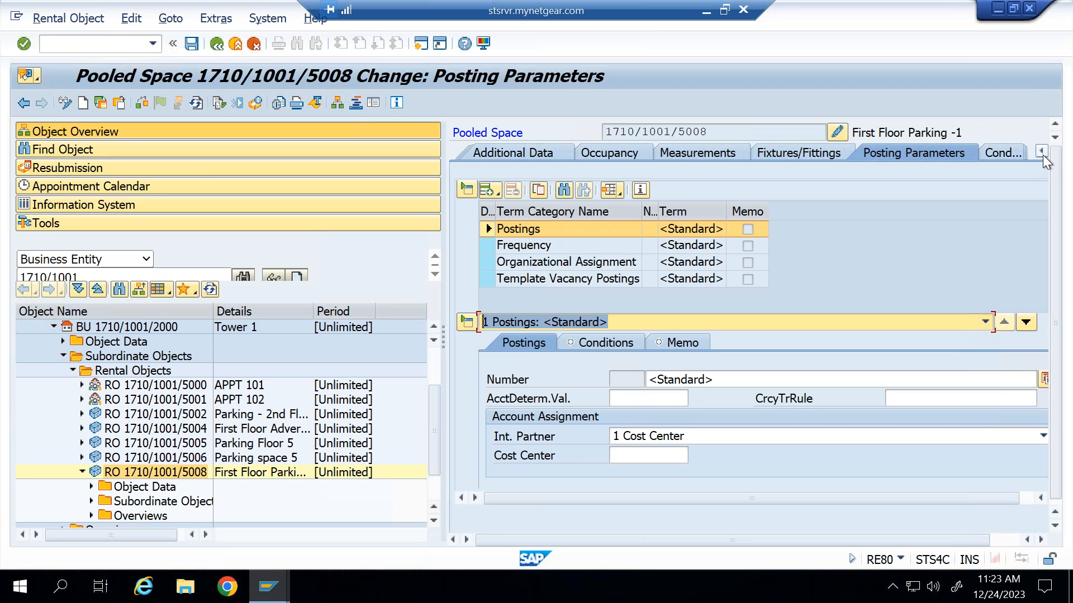
{"action": "left_click", "coordinate": [992, 539]}
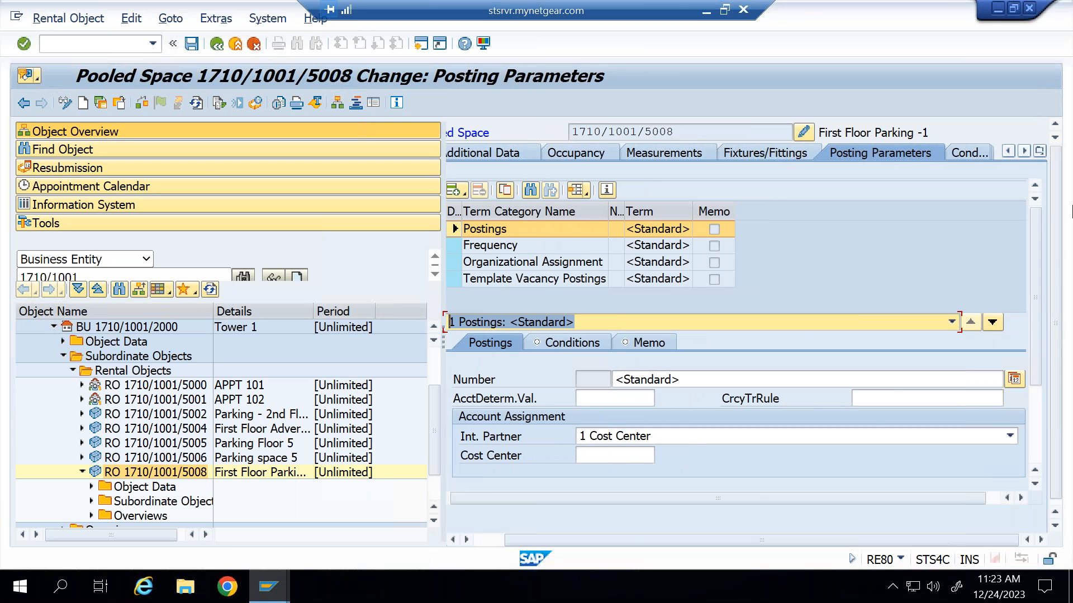
{"action": "left_click", "coordinate": [1040, 152]}
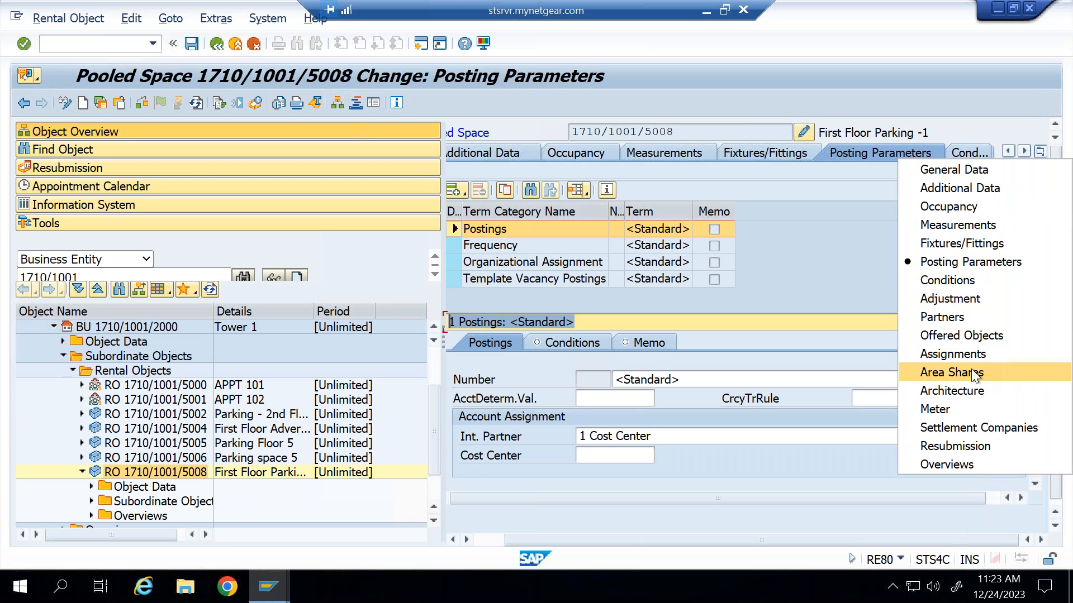
{"action": "left_click", "coordinate": [973, 371]}
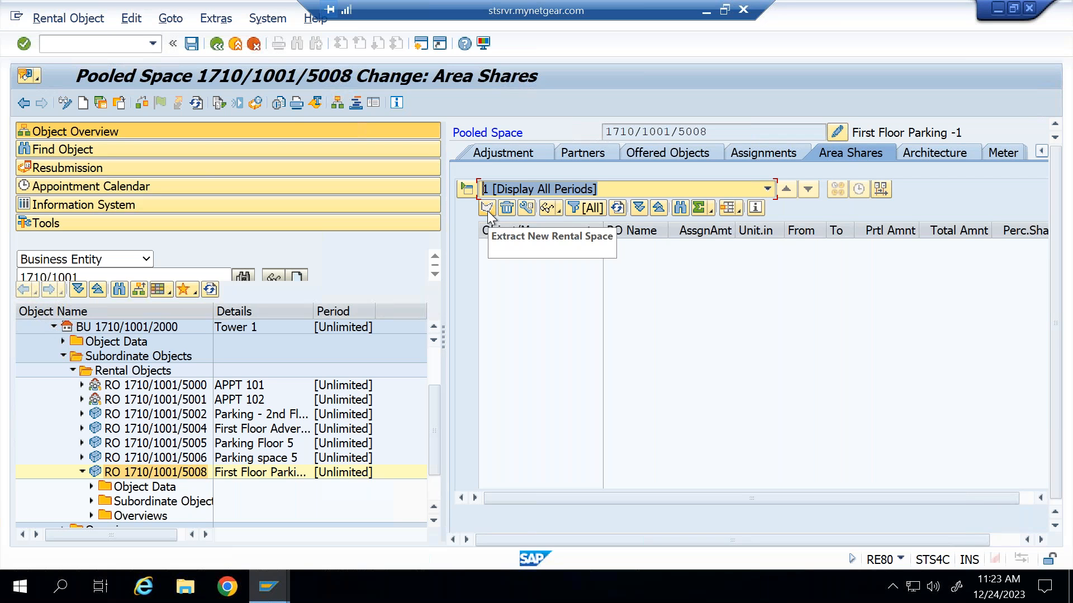
{"action": "left_click", "coordinate": [487, 209]}
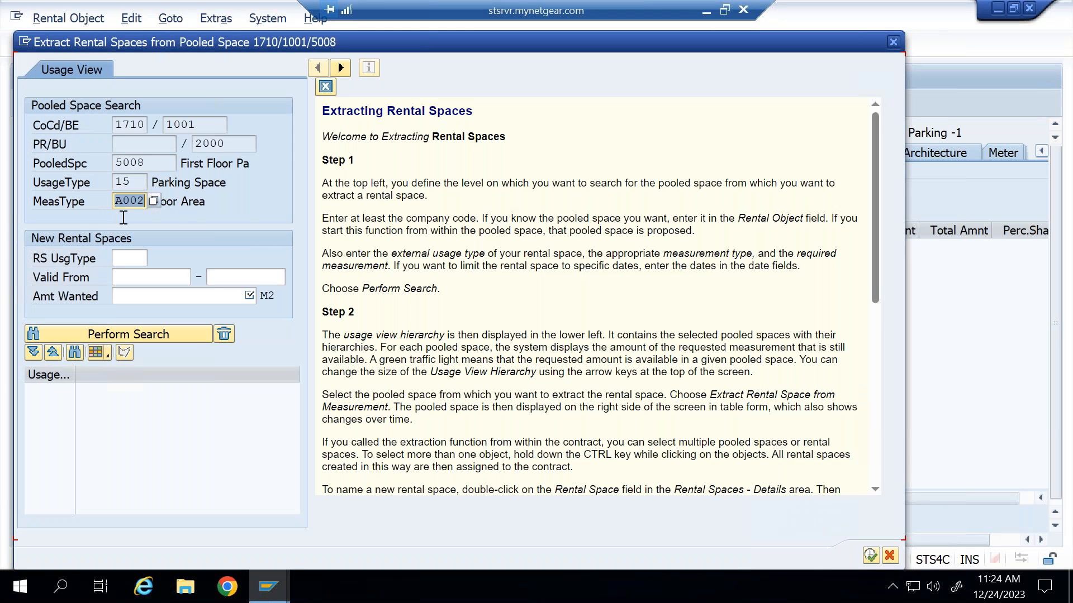
Step: Look up the permitted measurement types for the rental space extraction, keeping the existing entry
{"action": "left_click", "coordinate": [154, 200]}
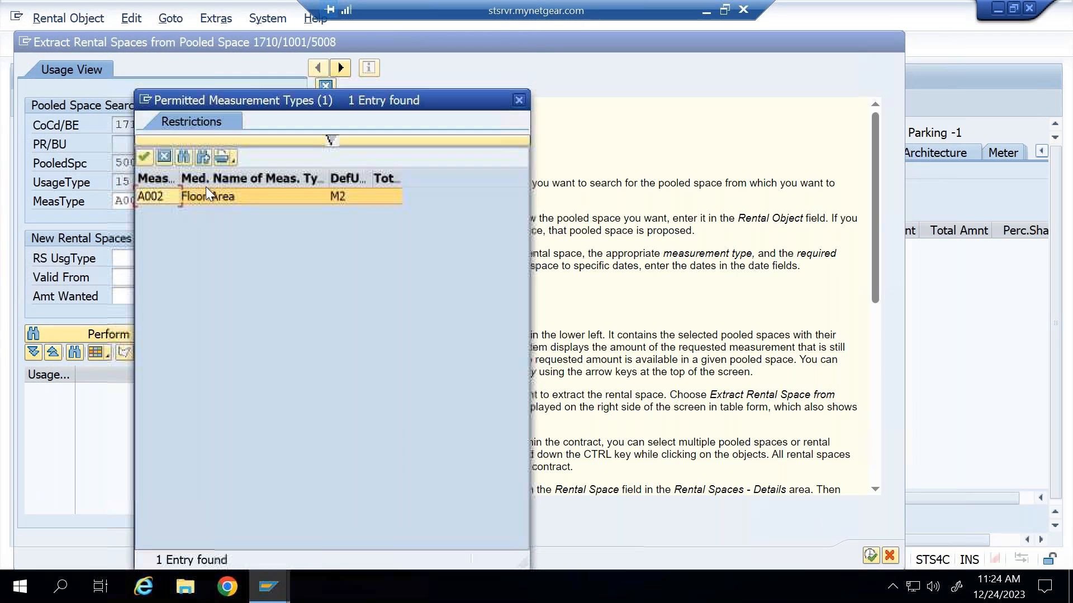
{"action": "left_click", "coordinate": [519, 100]}
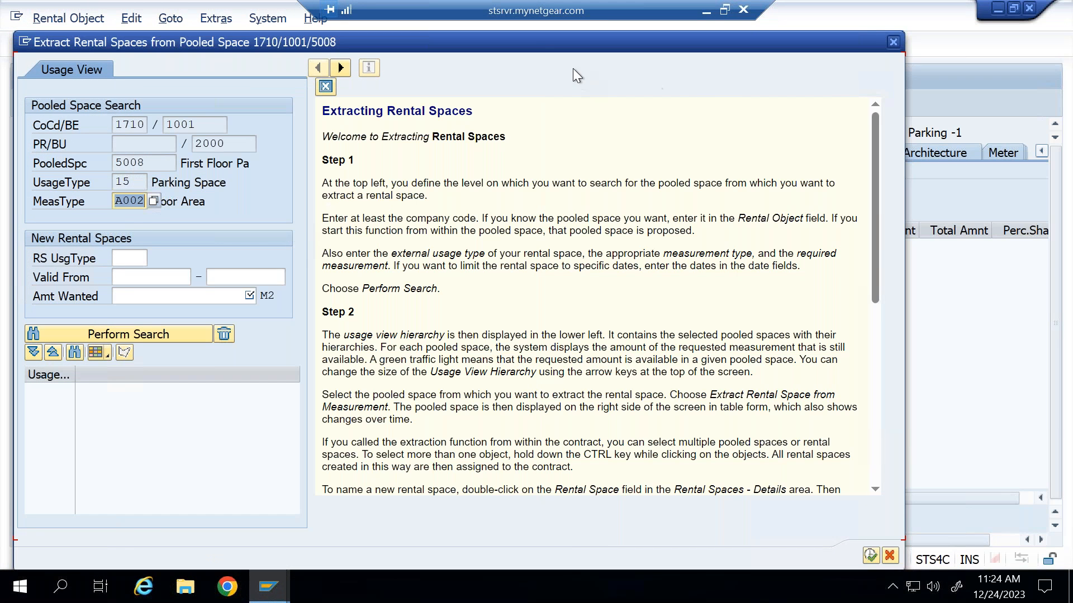
{"action": "left_click", "coordinate": [471, 48]}
{"action": "mouse_move", "coordinate": [140, 89]}
{"action": "left_mouse_down"}
{"action": "mouse_move", "coordinate": [68, 78]}
{"action": "mouse_move", "coordinate": [21, 163]}
{"action": "mouse_move", "coordinate": [133, 206]}
{"action": "mouse_move", "coordinate": [186, 102]}
{"action": "left_mouse_up"}
{"action": "mouse_move", "coordinate": [95, 218]}
{"action": "left_mouse_down"}
{"action": "mouse_move", "coordinate": [8, 238]}
{"action": "mouse_move", "coordinate": [150, 336]}
{"action": "mouse_move", "coordinate": [185, 226]}
{"action": "mouse_move", "coordinate": [103, 215]}
{"action": "left_mouse_up"}
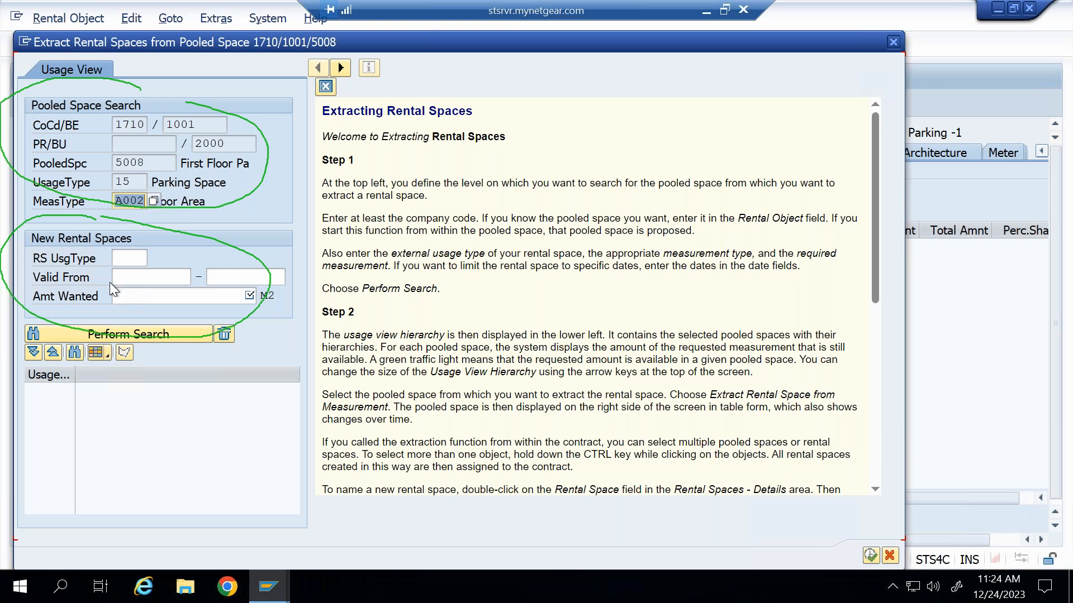
Step: Set the usage type of the new rental space to 15 (Parking Space) from the available values
{"action": "left_click", "coordinate": [139, 258]}
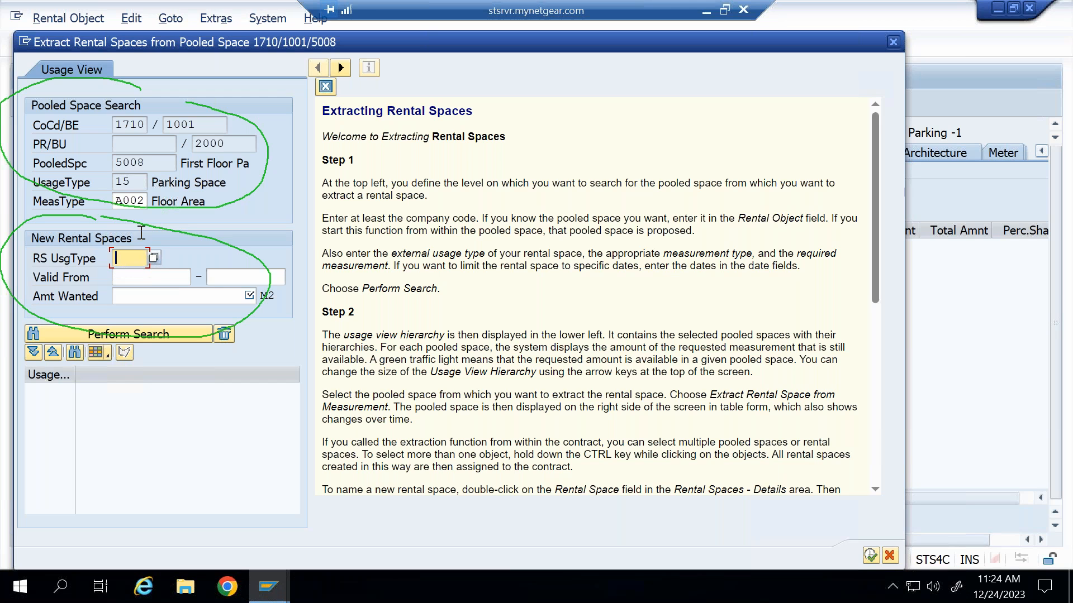
{"action": "left_click", "coordinate": [133, 182]}
{"action": "left_click", "coordinate": [126, 258]}
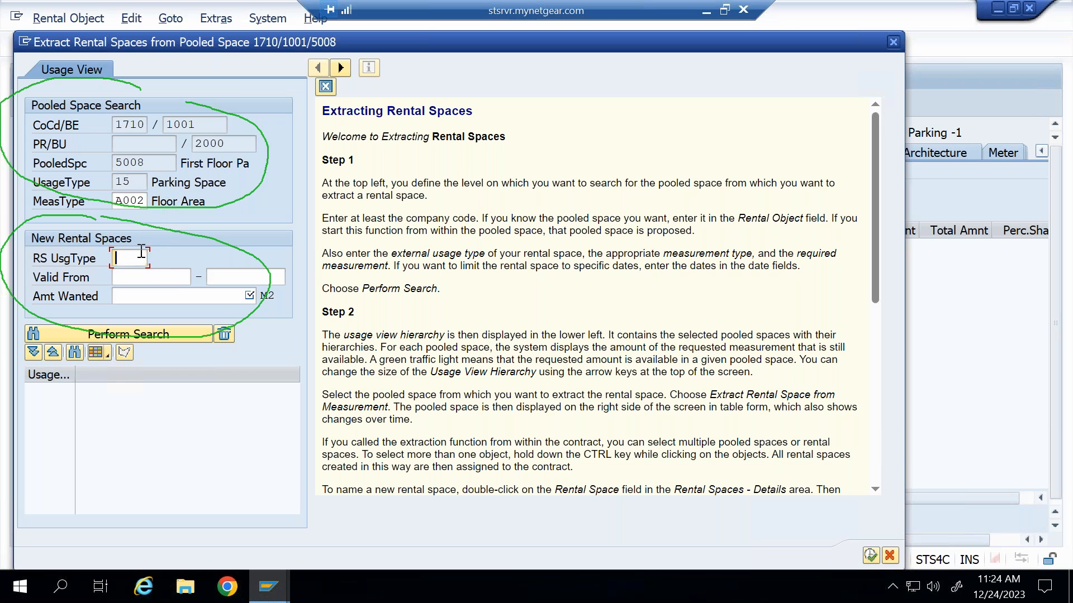
{"action": "left_click", "coordinate": [146, 258]}
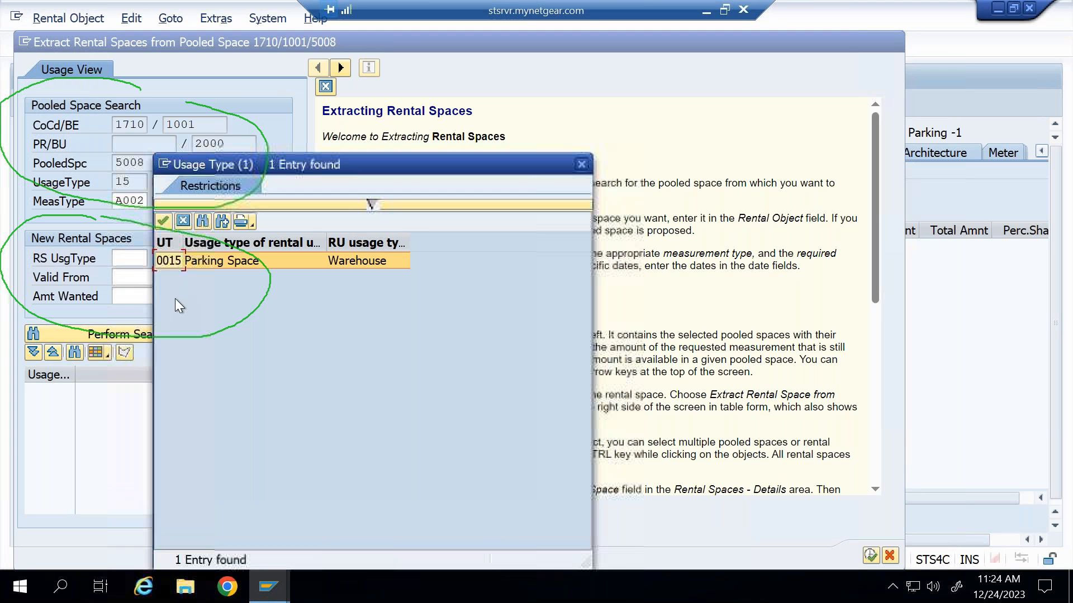
{"action": "double_click", "coordinate": [192, 264]}
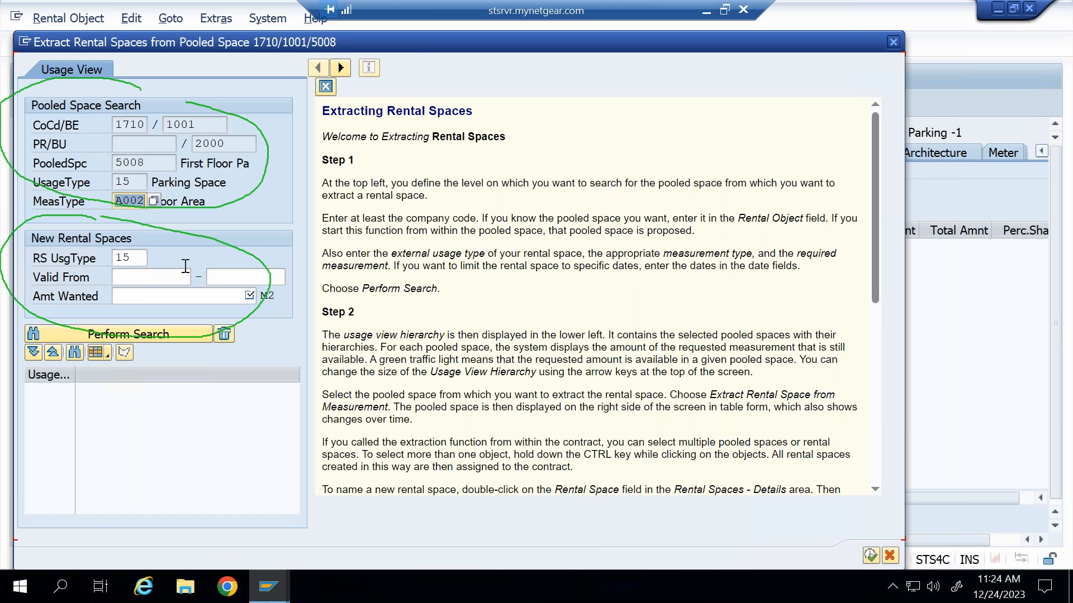
Step: Set the new rental space's validity from 01.01.2024 to 31.12.2024 and the amount wanted to 10 M2
{"action": "left_click", "coordinate": [144, 283]}
{"action": "key", "text": "Tab"}
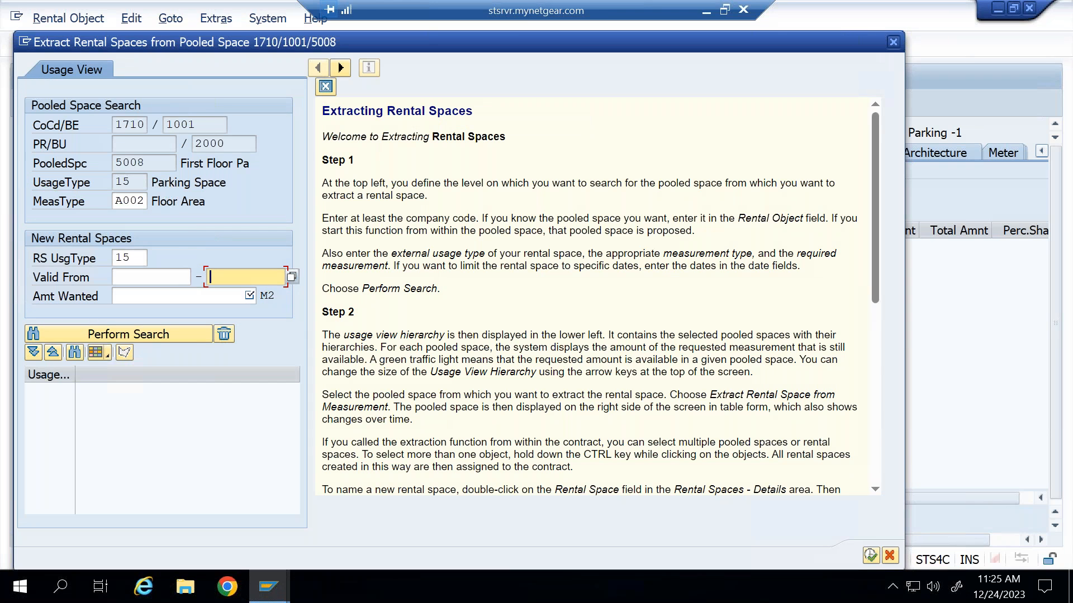
{"action": "left_click", "coordinate": [169, 278]}
{"action": "type", "text": "01.01.2024"}
{"action": "key", "text": "Tab"}
{"action": "type", "text": "31.12.2024"}
{"action": "left_click", "coordinate": [245, 297]}
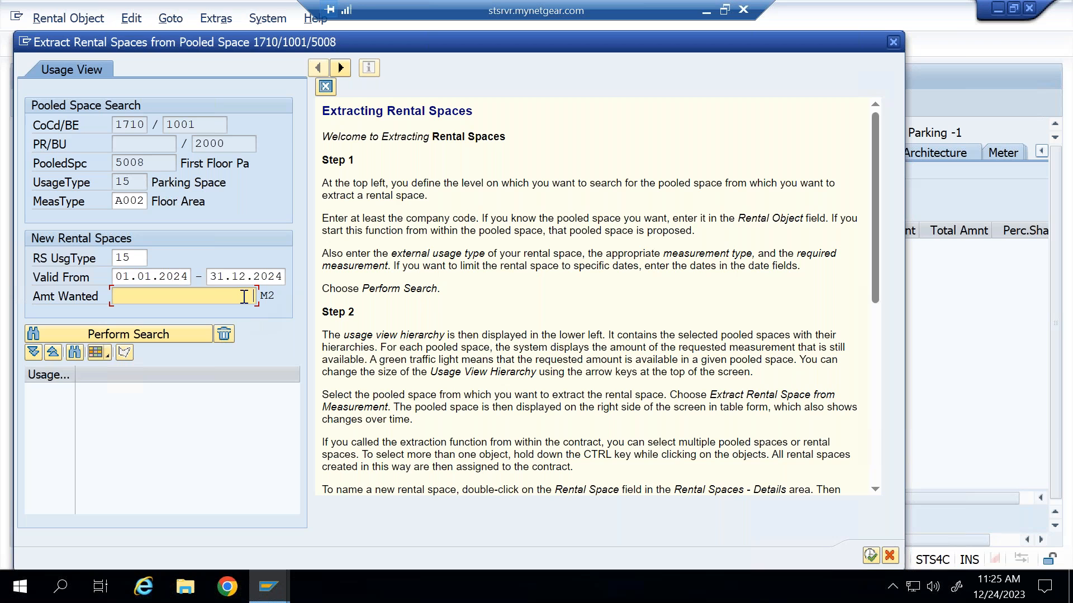
{"action": "type", "text": "10"}
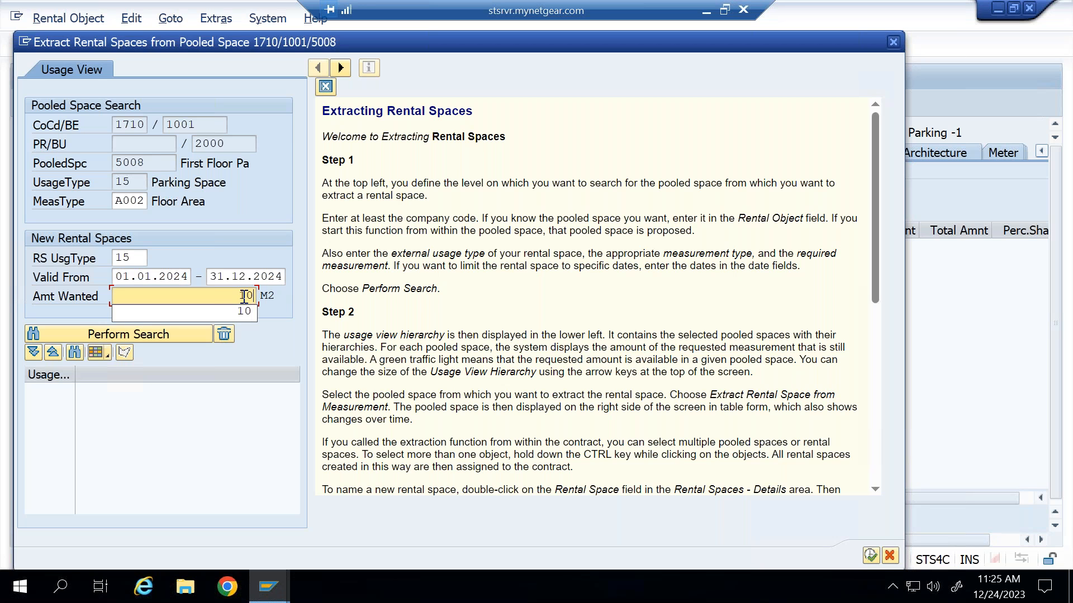
{"action": "left_click", "coordinate": [284, 313]}
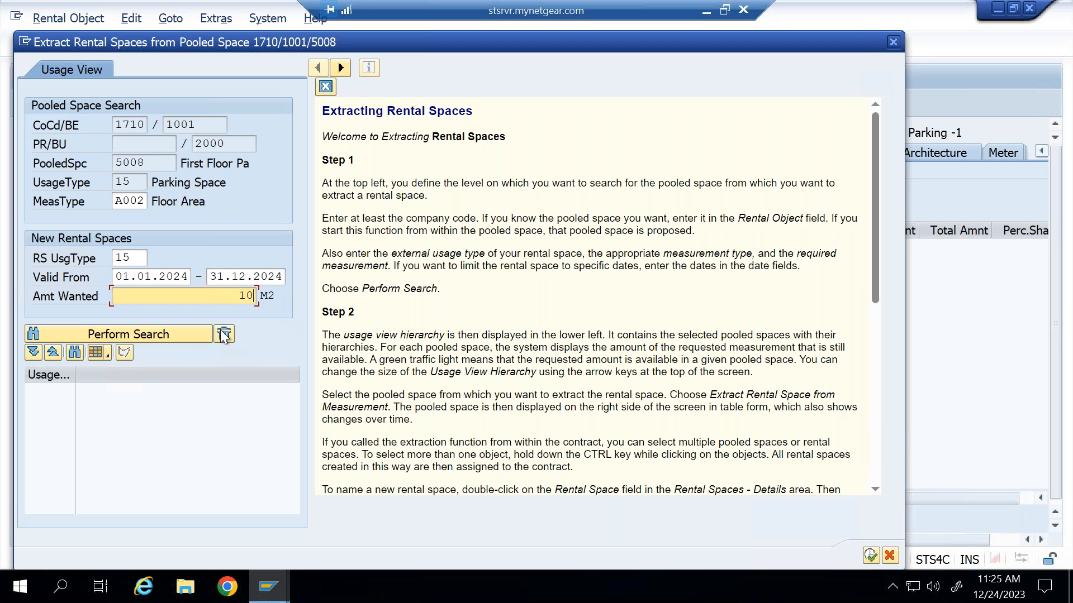
Step: Perform the pooled space search, expand pooled space 5008 and select its A002 Floor Area measurement
{"action": "left_click", "coordinate": [124, 338]}
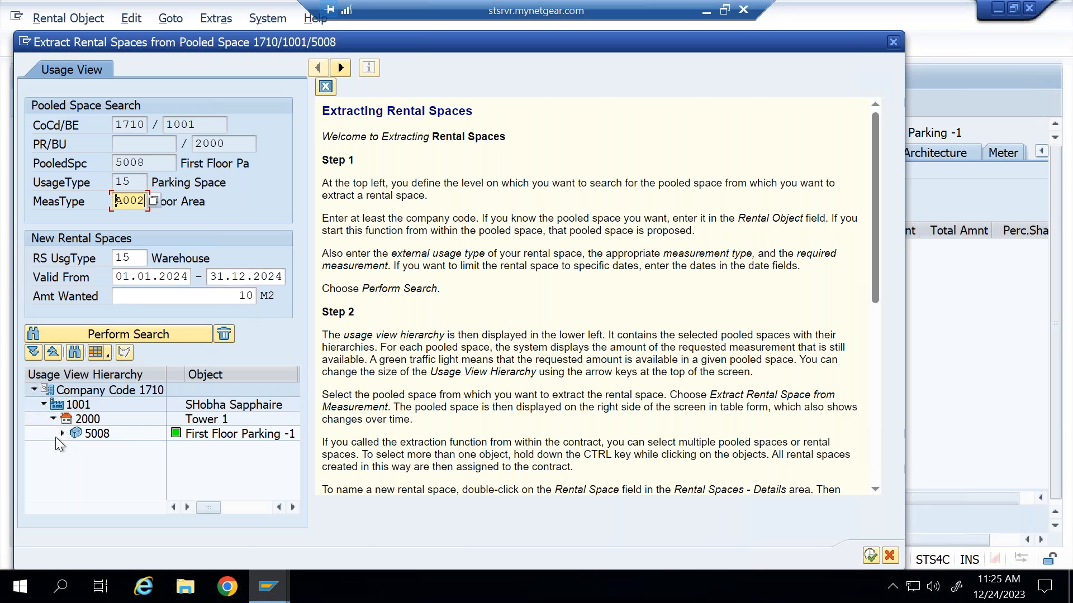
{"action": "left_click", "coordinate": [62, 433]}
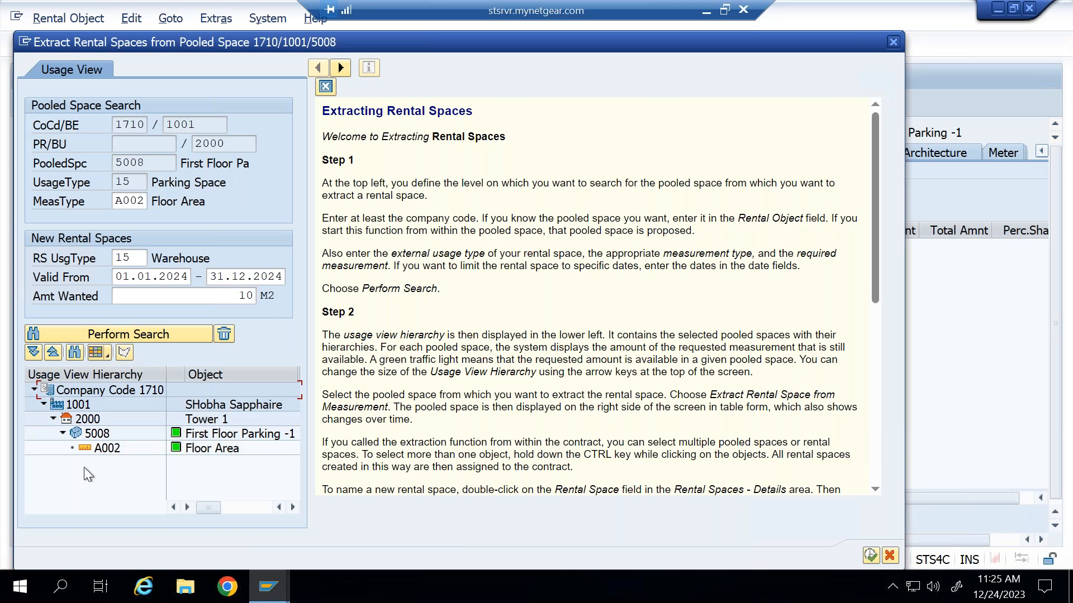
{"action": "left_click", "coordinate": [112, 448]}
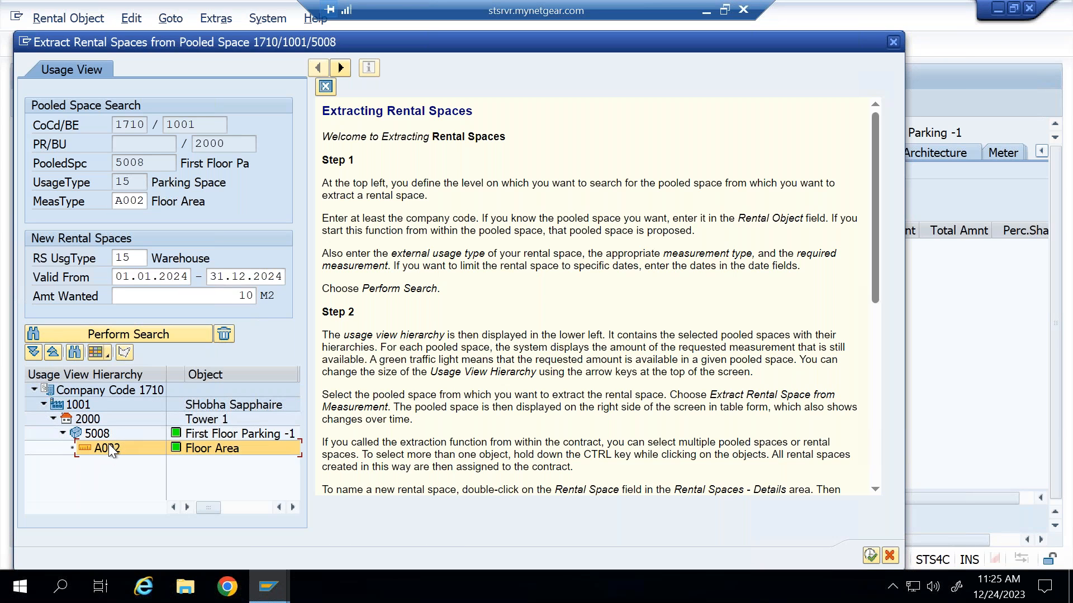
{"action": "left_click", "coordinate": [870, 555]}
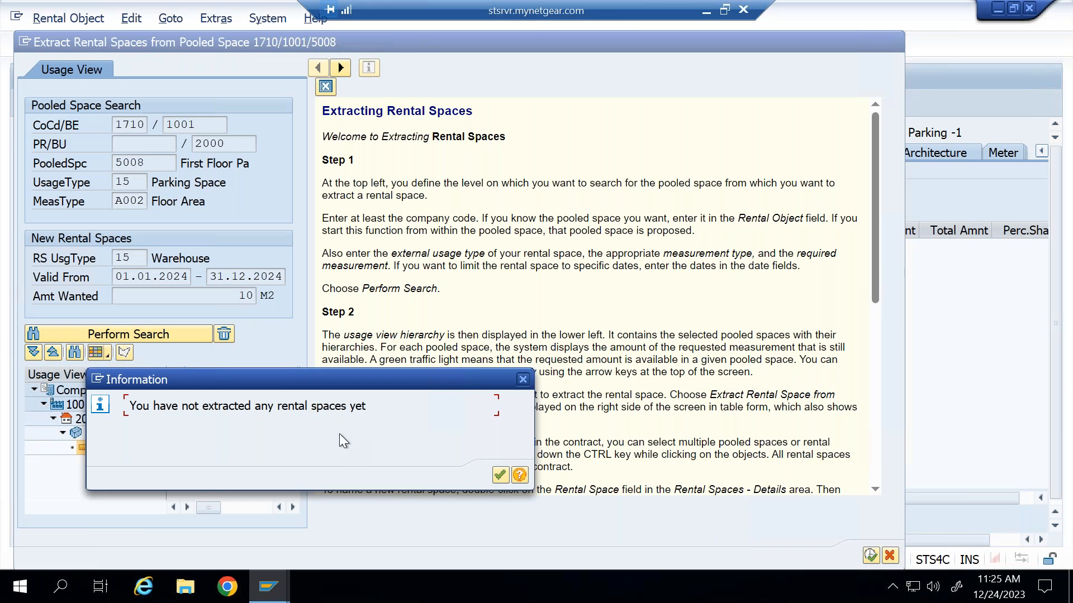
{"action": "left_click", "coordinate": [500, 476]}
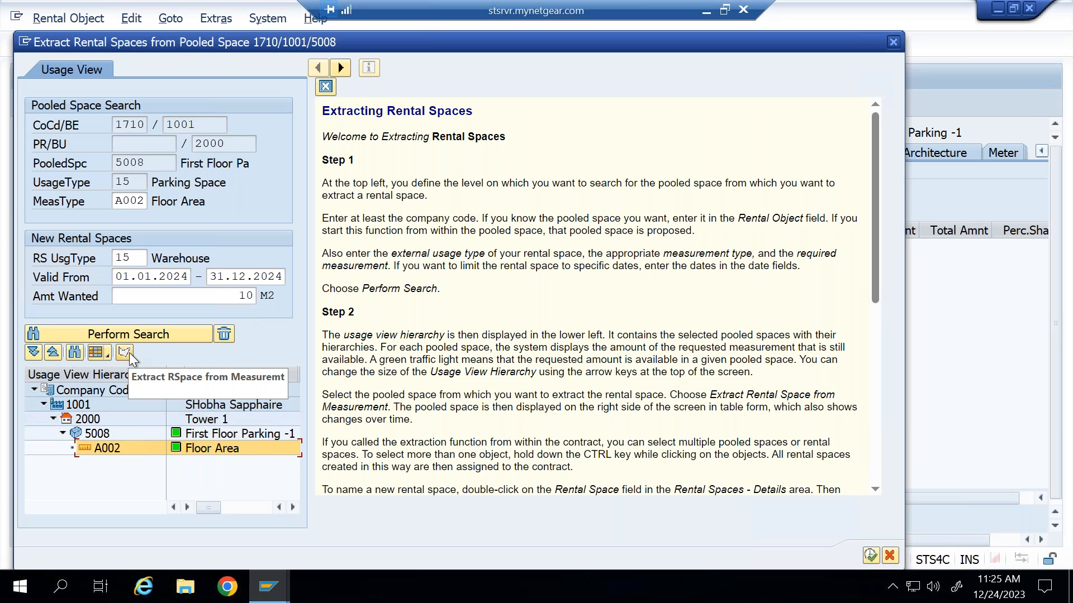
Step: Extract the rental space from the selected Floor Area measurement into the area shares and save the pooled space
{"action": "left_click", "coordinate": [125, 353]}
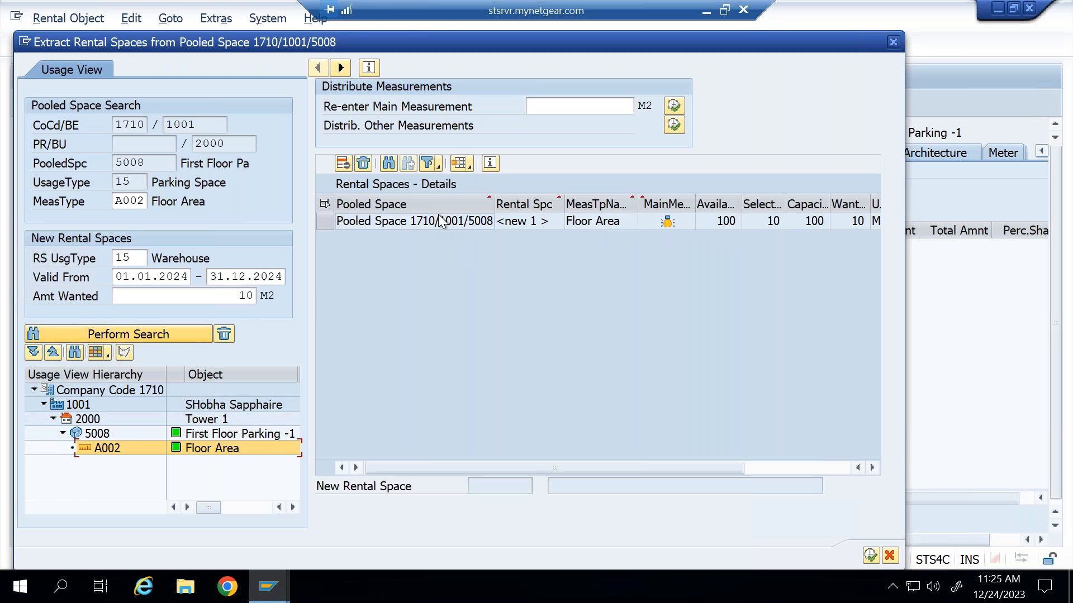
{"action": "left_click", "coordinate": [469, 221]}
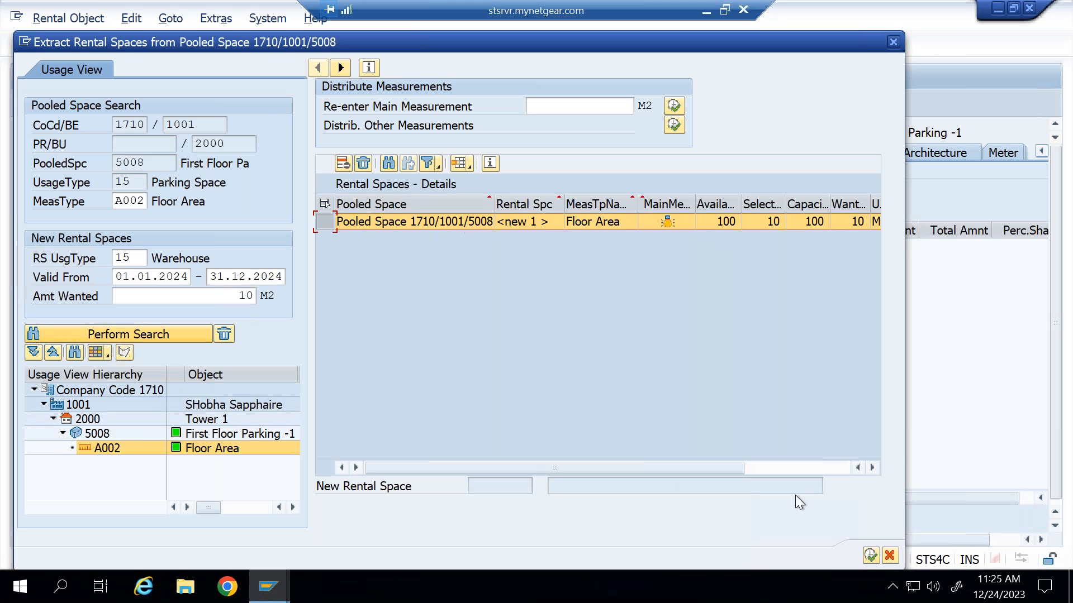
{"action": "left_click", "coordinate": [867, 556]}
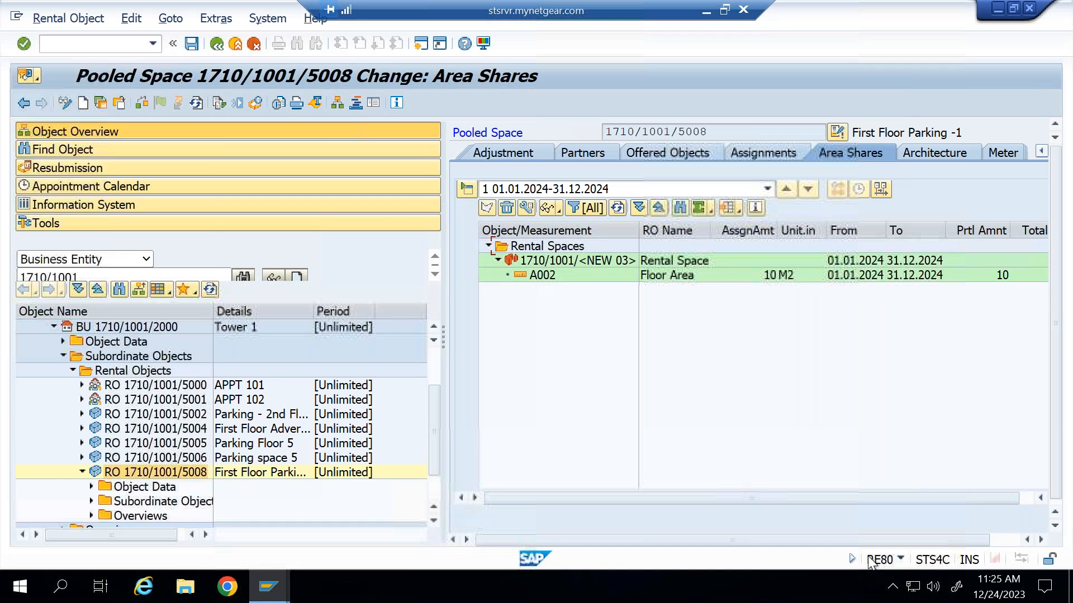
{"action": "left_click_drag", "start_coordinate": [771, 497], "coordinate": [950, 486]}
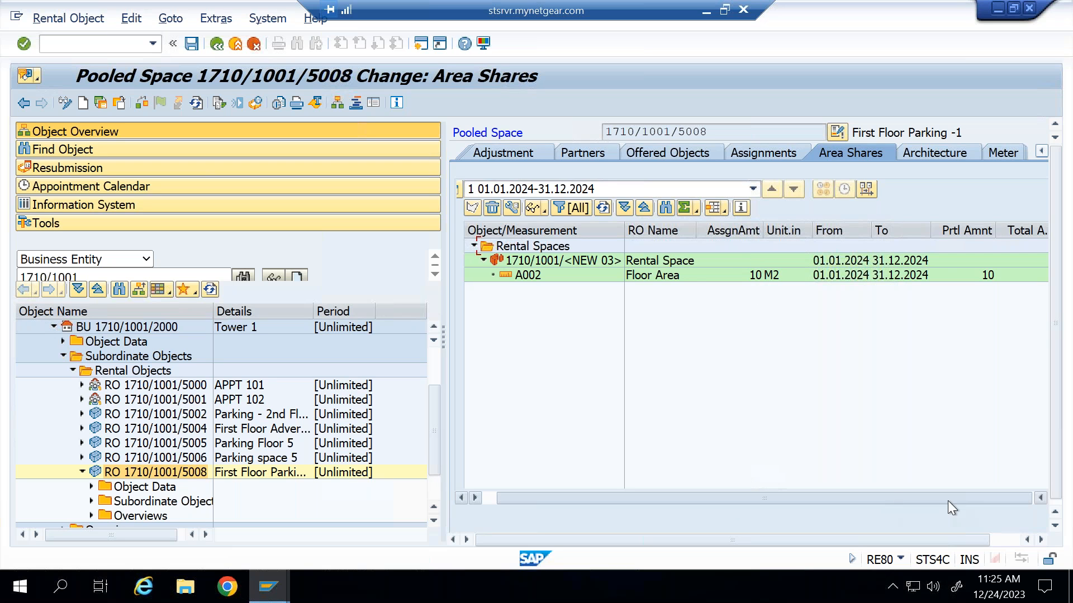
{"action": "left_click", "coordinate": [192, 44]}
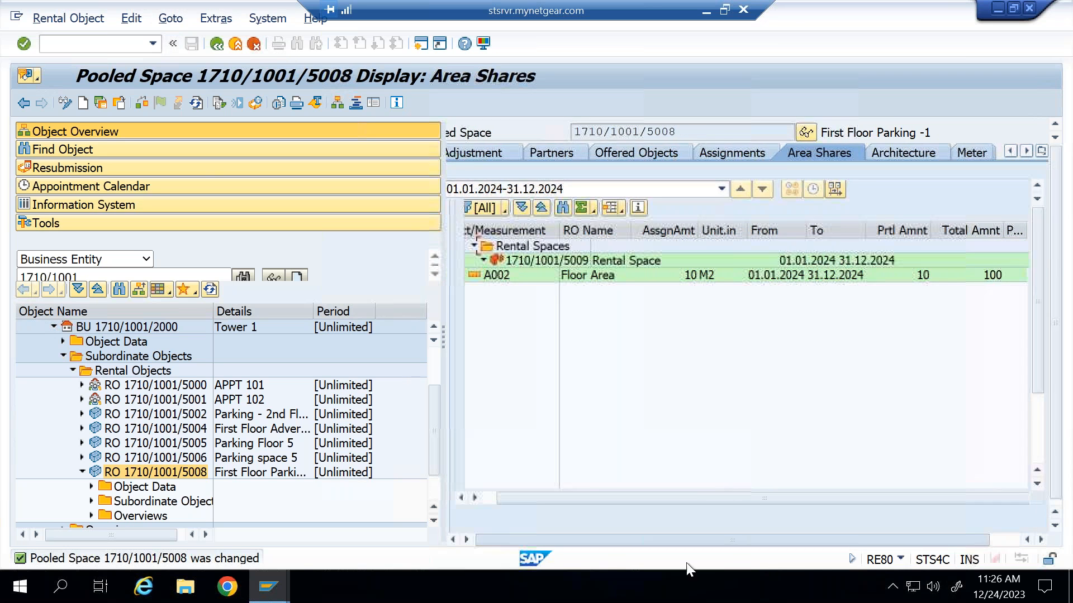
Step: Display rental unit APPT 101 and review its measurements, occupancy, general data and additional data
{"action": "left_click", "coordinate": [1041, 150]}
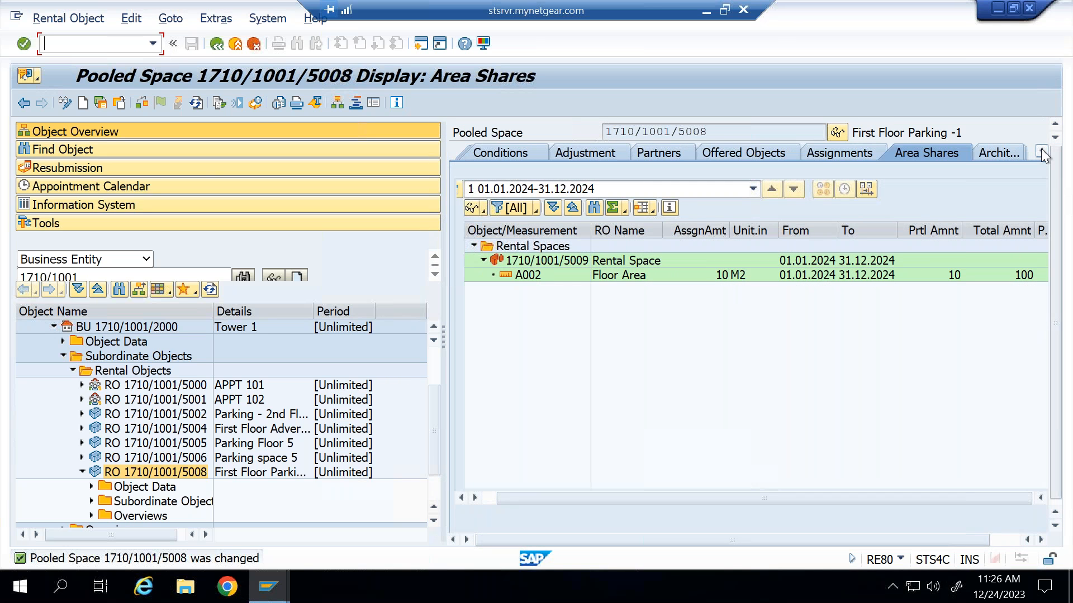
{"action": "left_click", "coordinate": [1041, 150]}
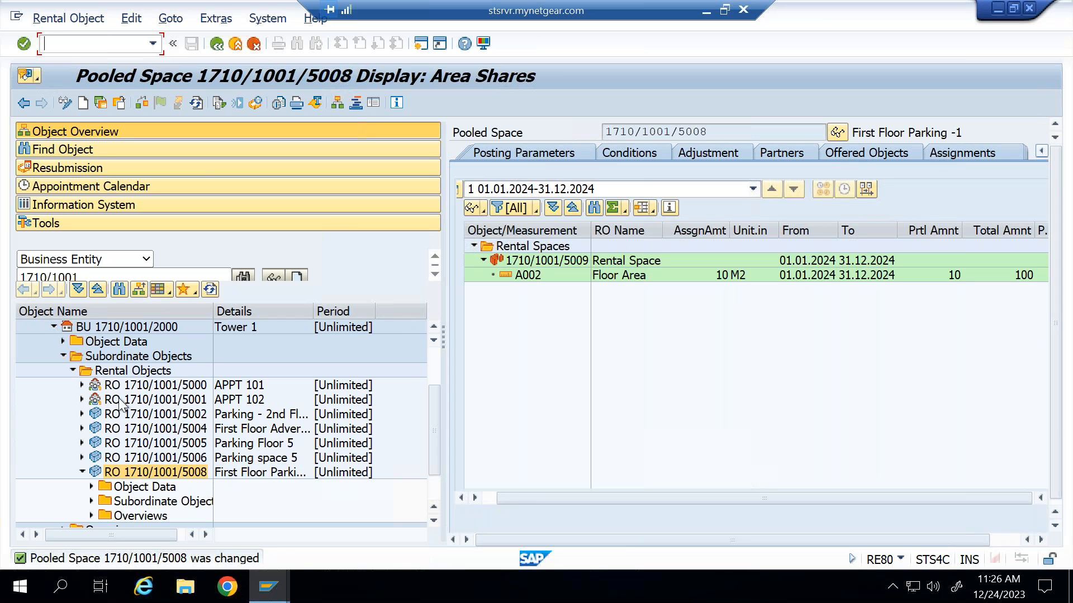
{"action": "double_click", "coordinate": [109, 387]}
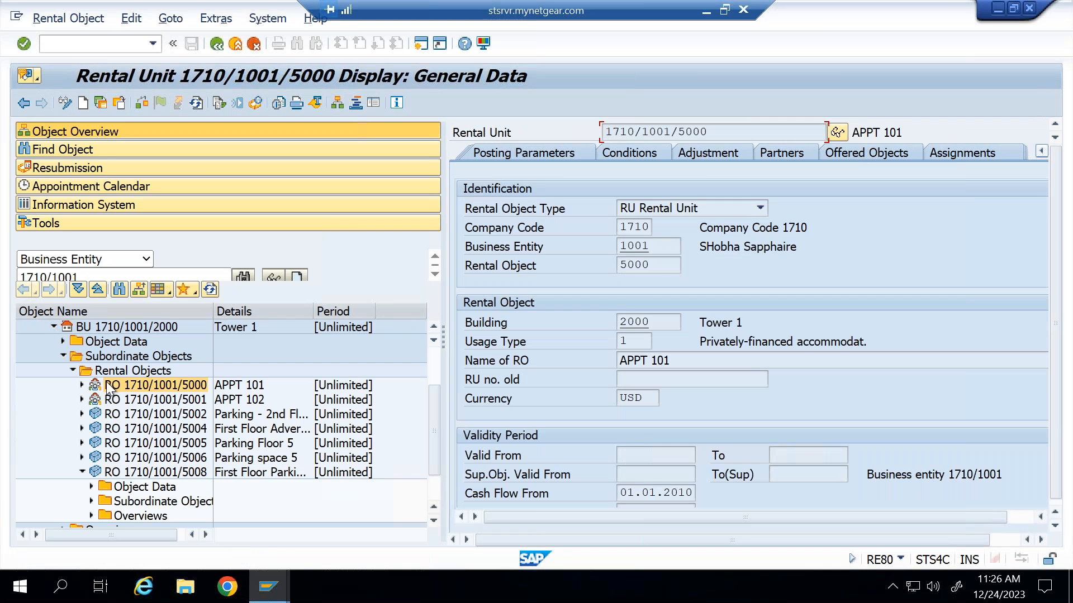
{"action": "left_click", "coordinate": [487, 153]}
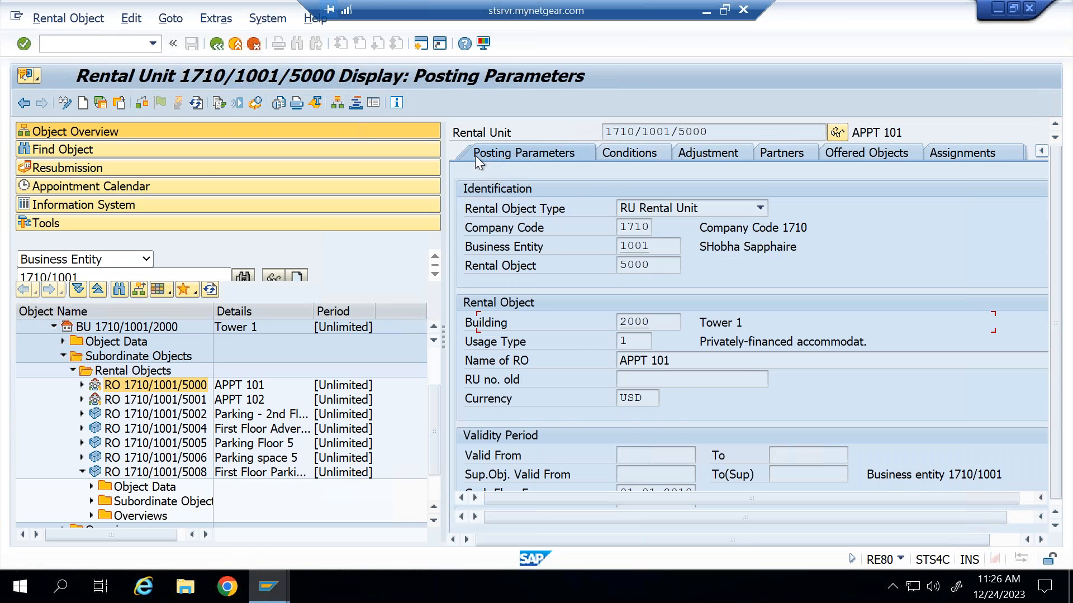
{"action": "left_click", "coordinate": [475, 156]}
{"action": "left_click", "coordinate": [478, 154]}
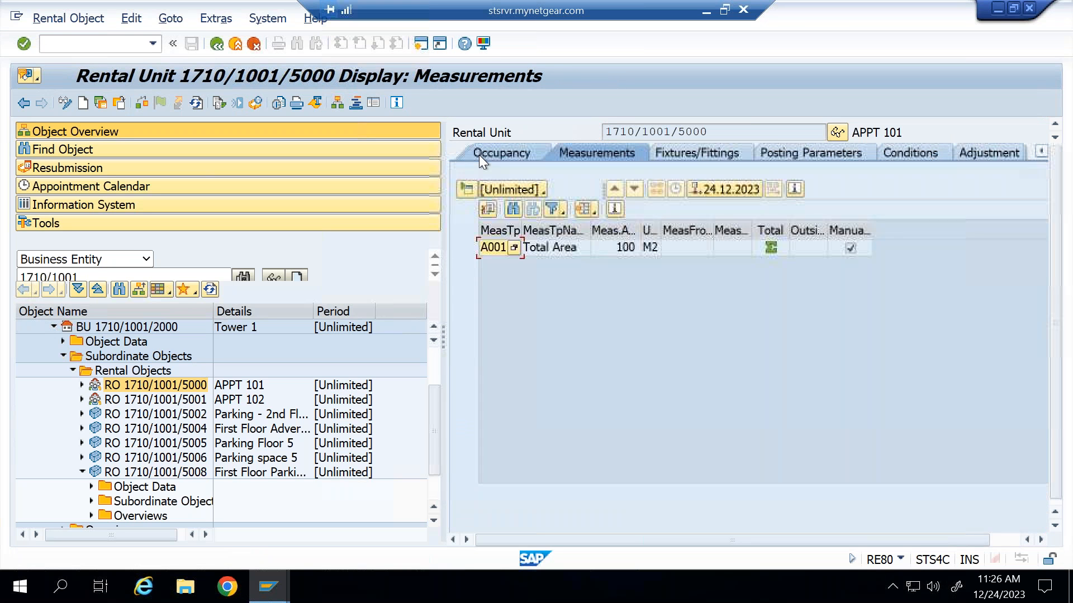
{"action": "left_click", "coordinate": [480, 157]}
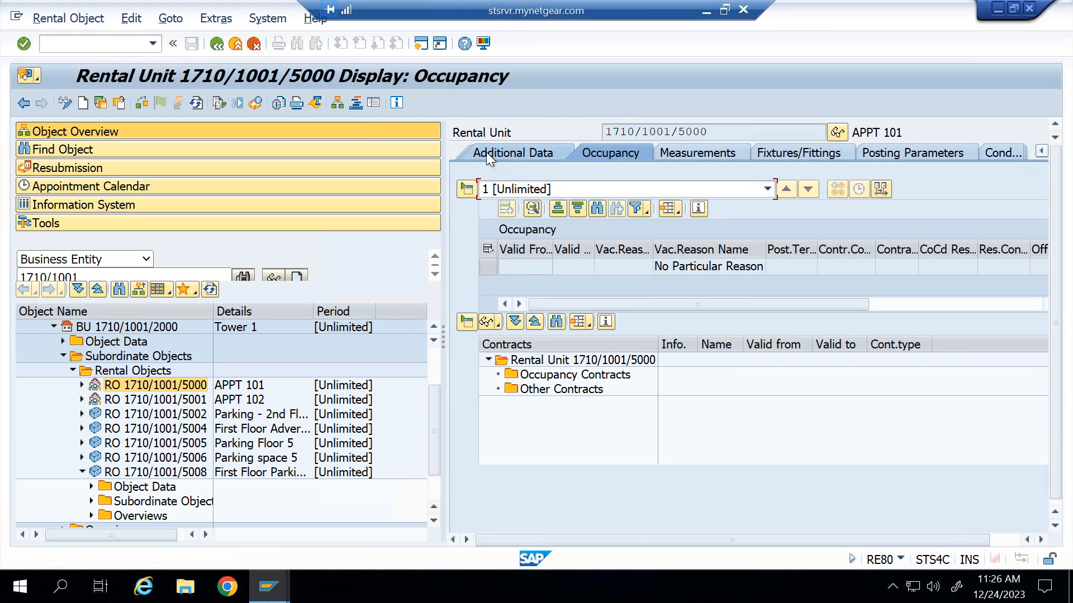
{"action": "left_click", "coordinate": [486, 155]}
{"action": "left_click", "coordinate": [486, 151]}
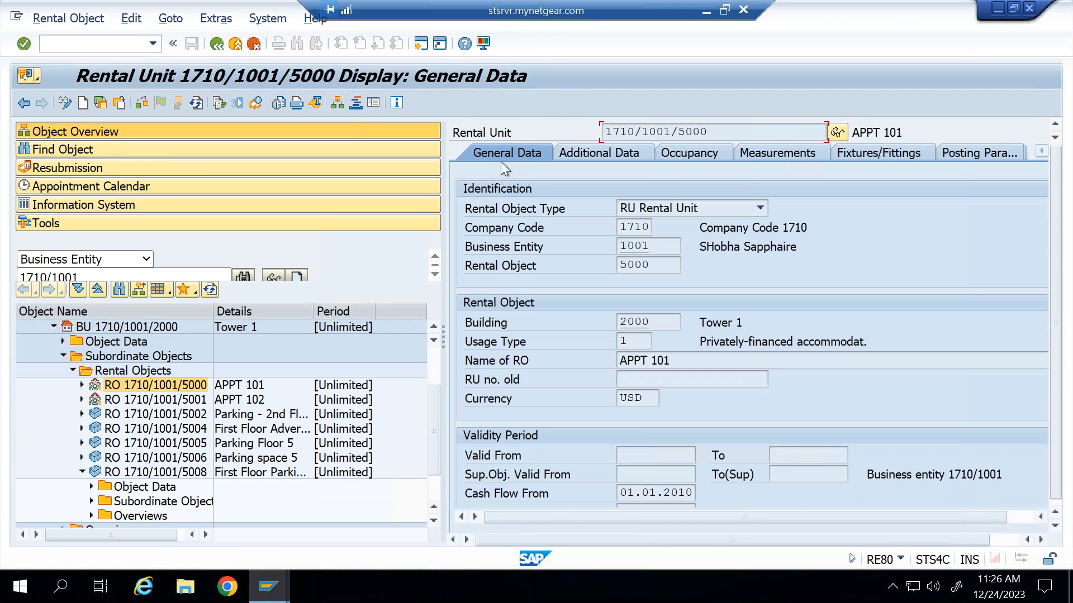
{"action": "left_click", "coordinate": [593, 152]}
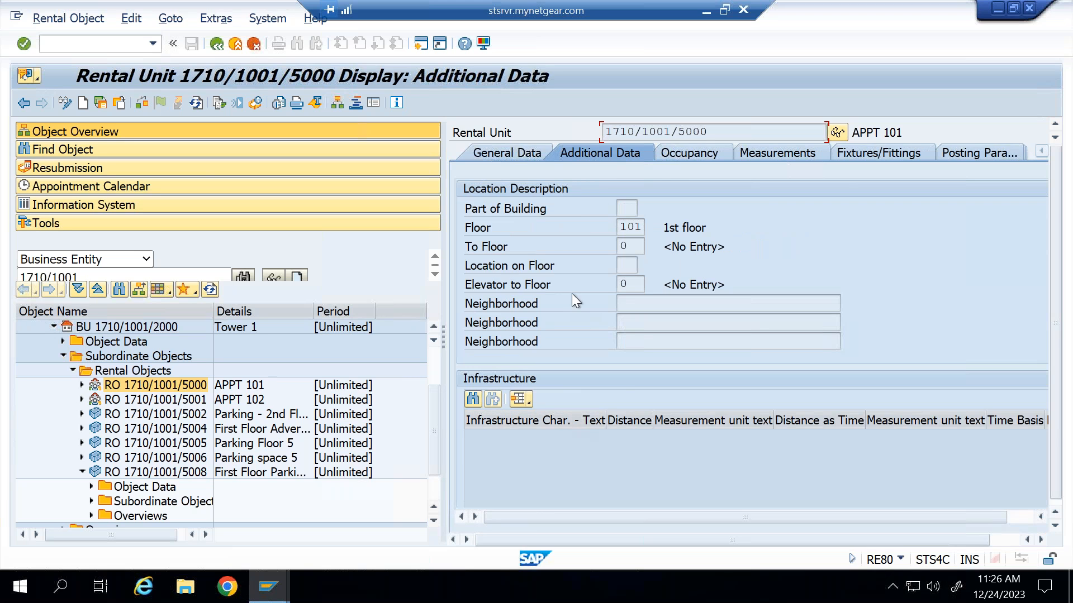
Step: Review the occupancy, measurements, fixtures and fittings, posting parameters, conditions and adjustment data of rental unit APPT 101
{"action": "left_click", "coordinate": [706, 155]}
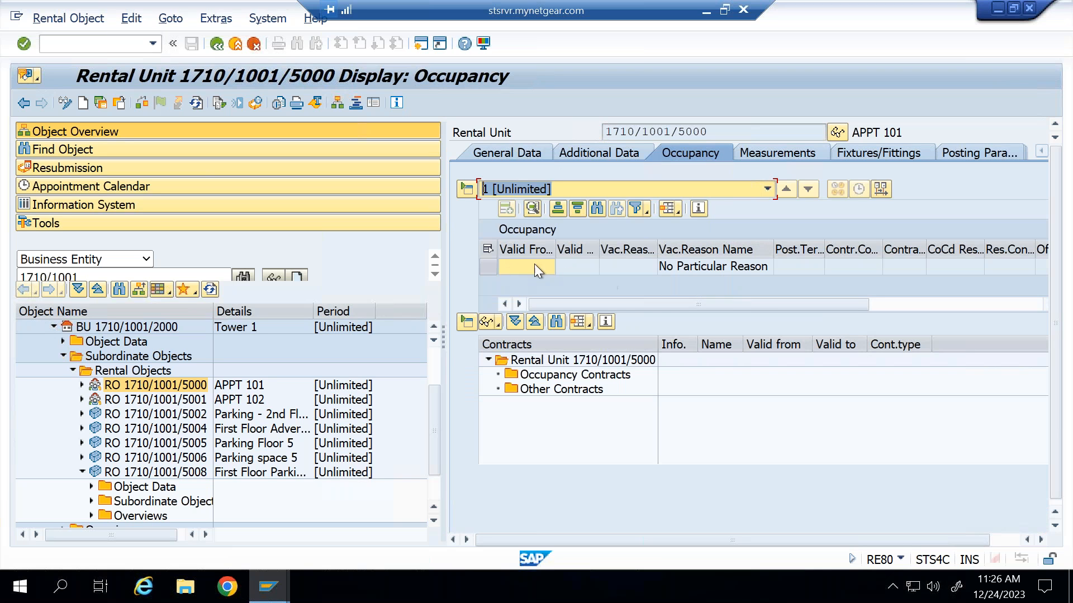
{"action": "left_click", "coordinate": [802, 146]}
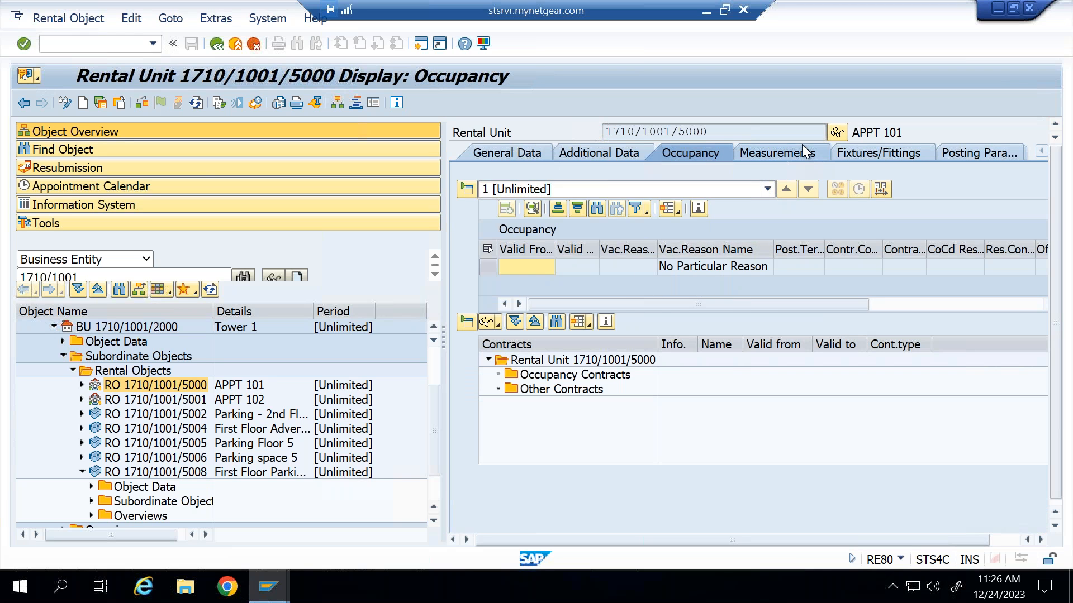
{"action": "left_click", "coordinate": [867, 148]}
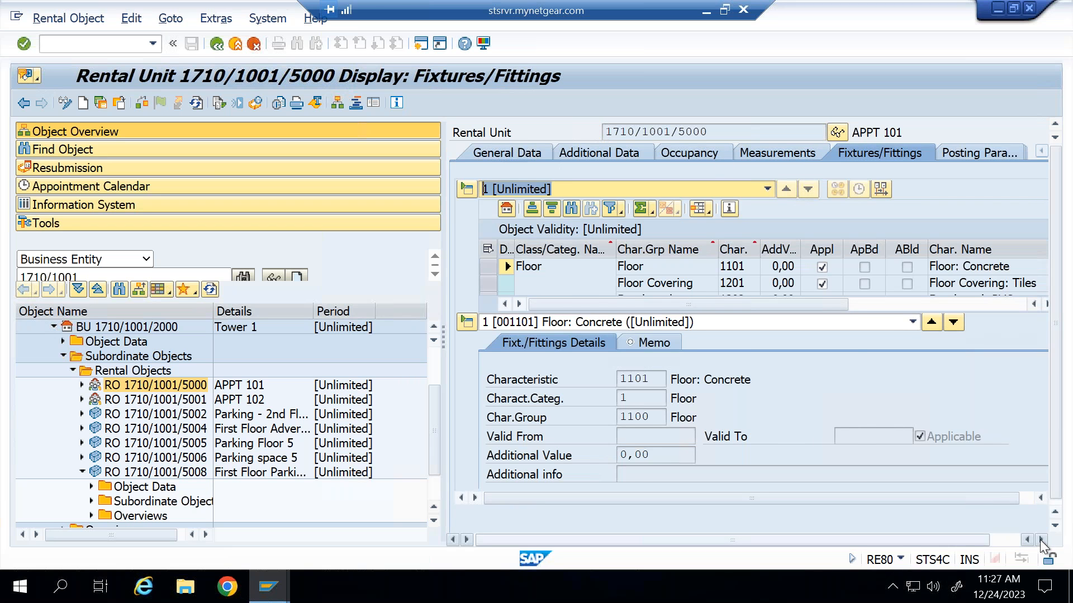
{"action": "left_click", "coordinate": [973, 154]}
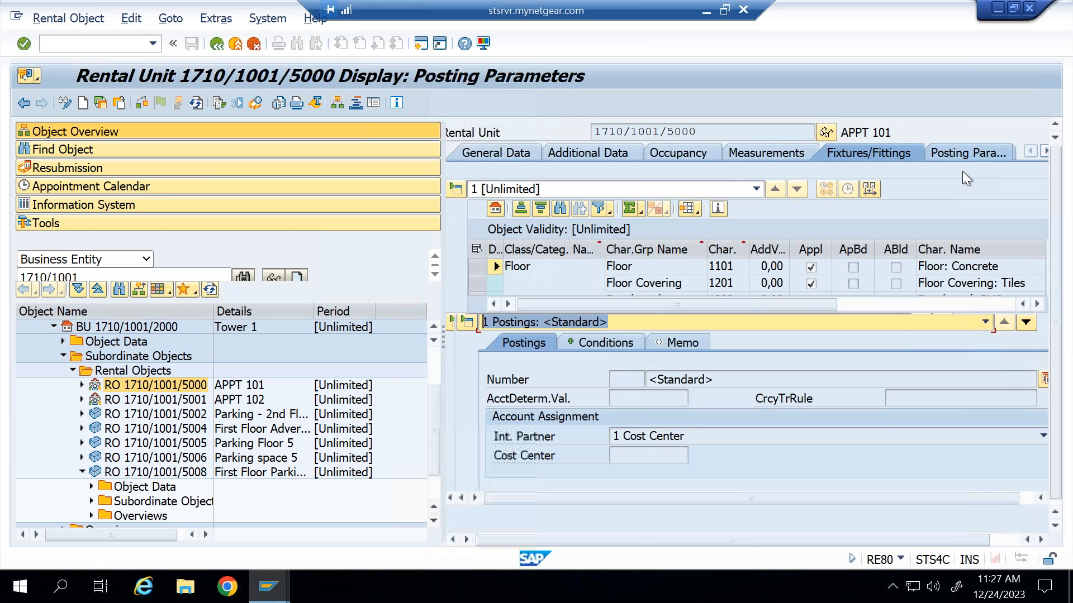
{"action": "left_click", "coordinate": [935, 154]}
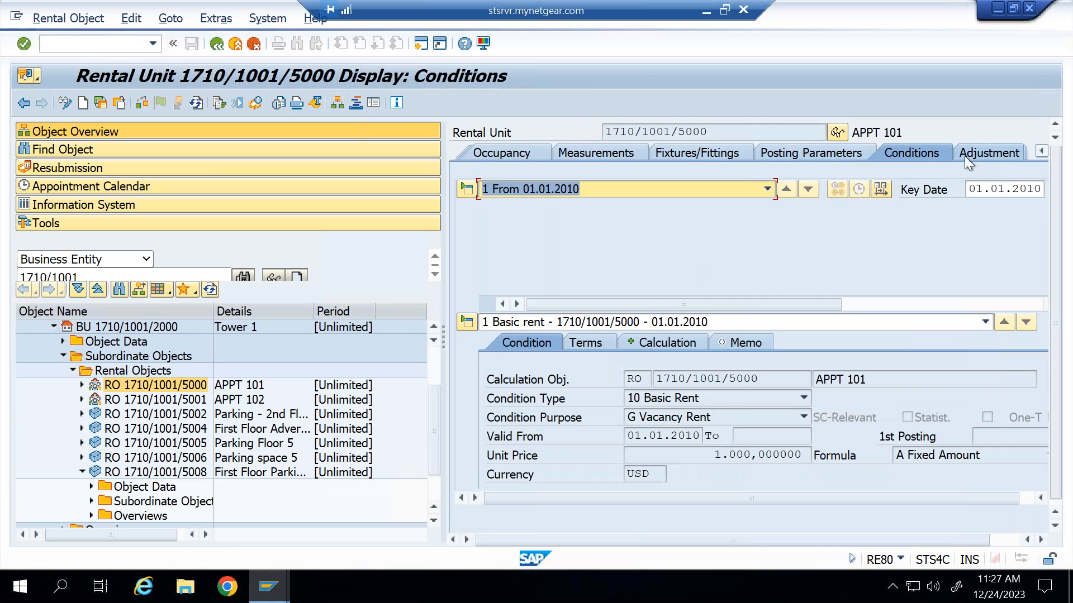
{"action": "left_click", "coordinate": [983, 153]}
{"action": "left_click", "coordinate": [978, 154]}
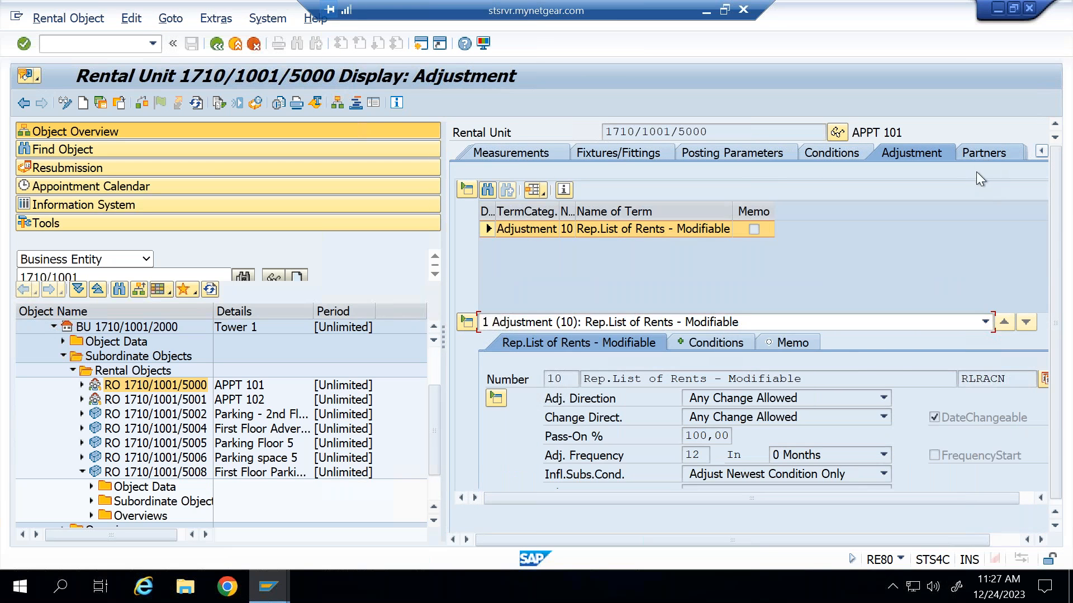
Step: Review APPT 101's partners, offered objects, assignments, architecture, meter, settlement companies and resubmission data
{"action": "left_click", "coordinate": [980, 153]}
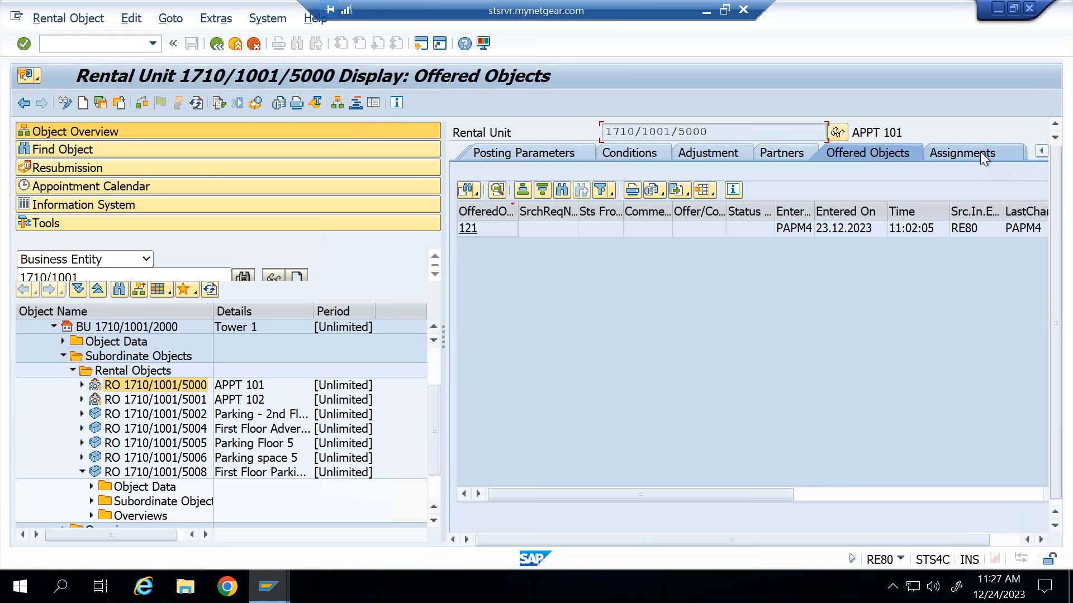
{"action": "left_click", "coordinate": [979, 155]}
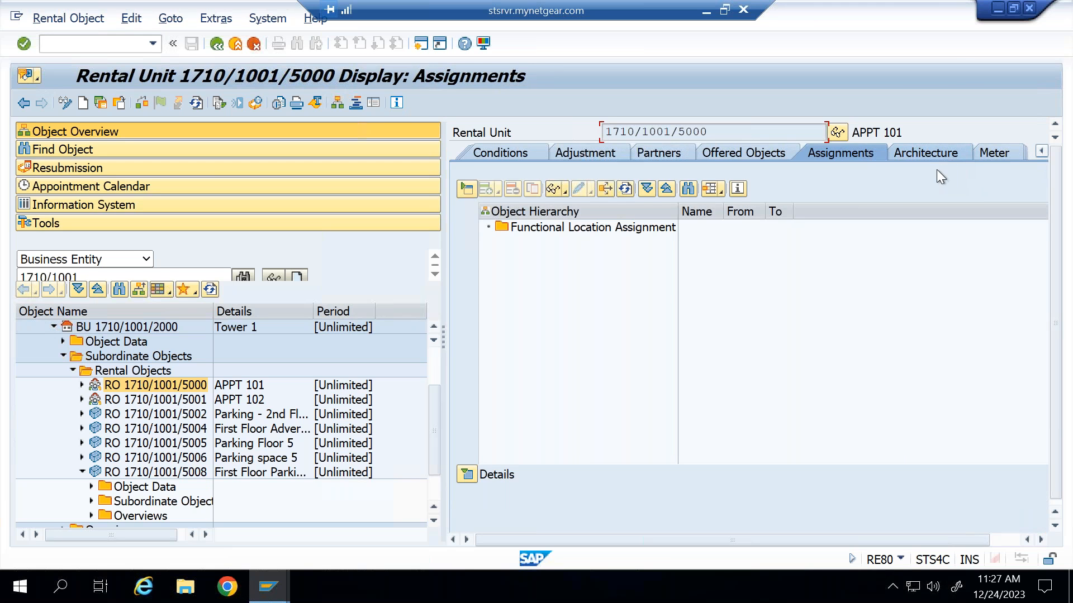
{"action": "left_click", "coordinate": [940, 154]}
{"action": "left_click", "coordinate": [997, 156]}
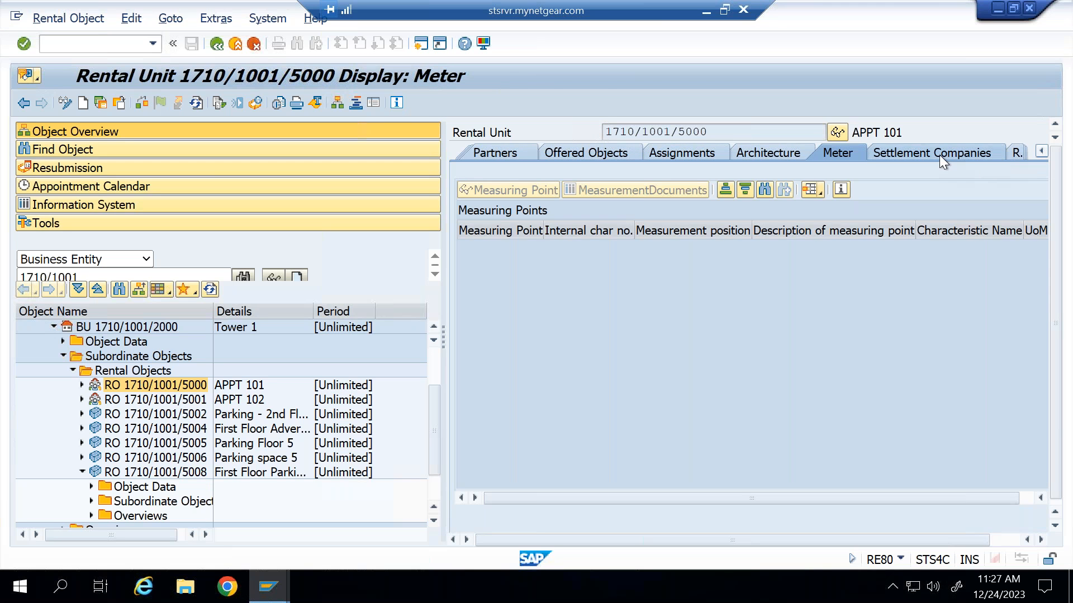
{"action": "left_click", "coordinate": [992, 158]}
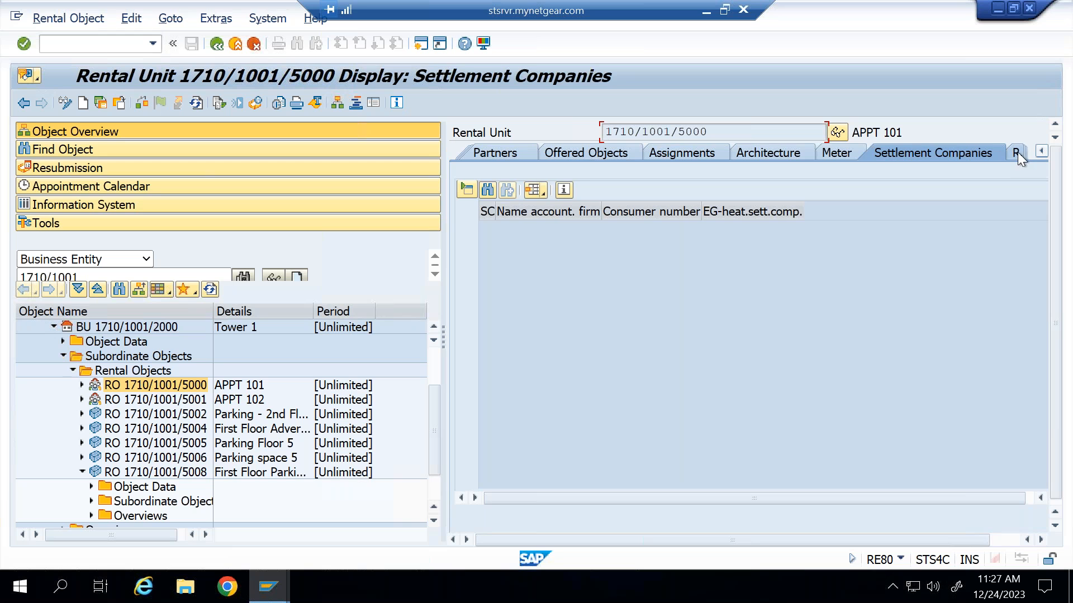
{"action": "left_click", "coordinate": [1016, 153]}
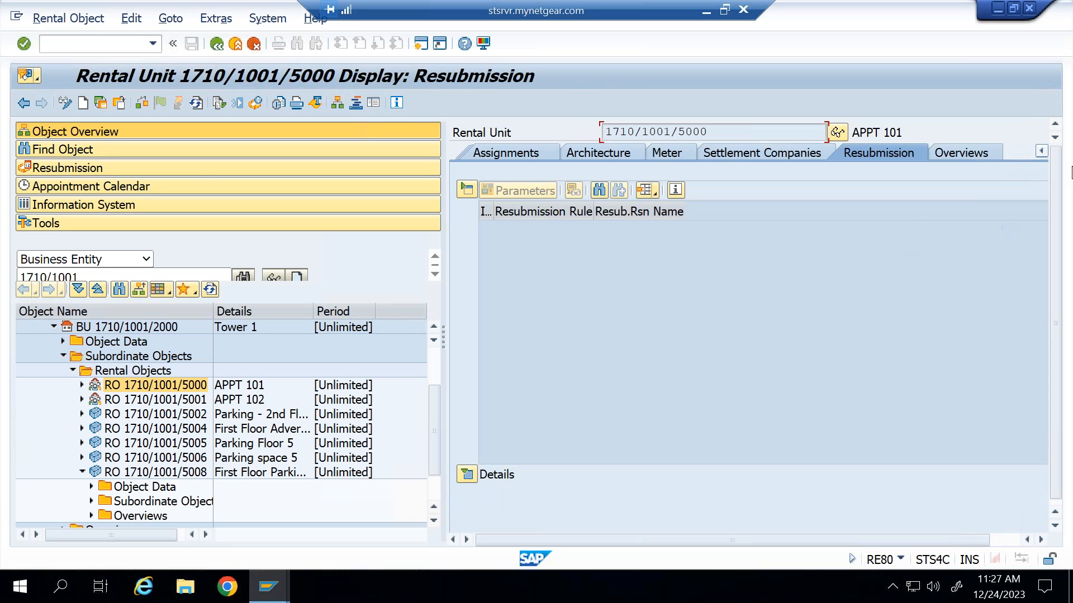
Step: List all data sections of rental unit APPT 101 and return to its Fixtures/Fittings section
{"action": "left_click_drag", "start_coordinate": [976, 535], "coordinate": [1005, 535]}
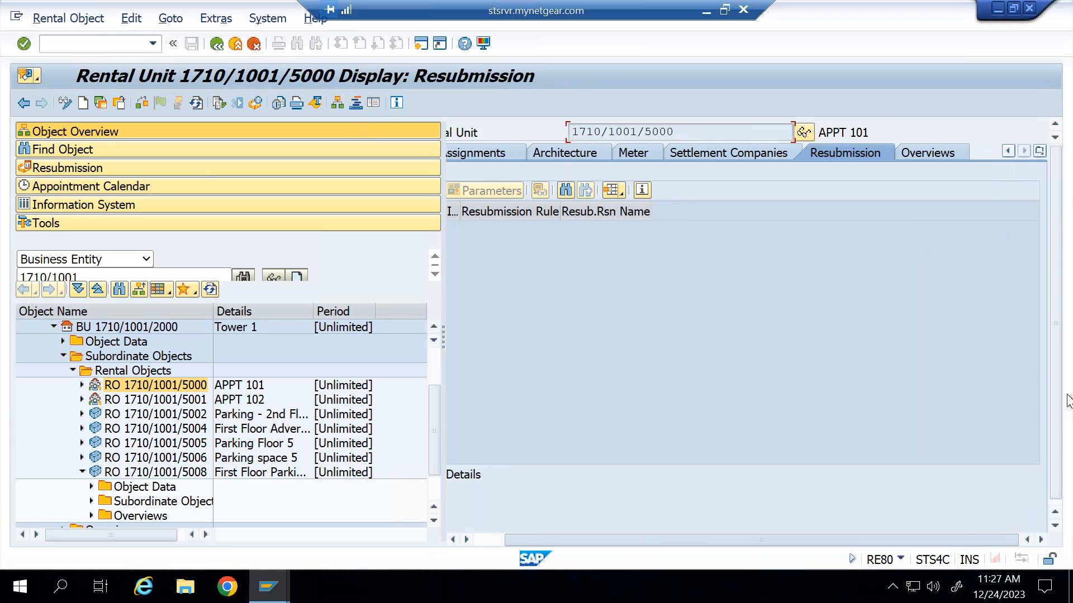
{"action": "left_click", "coordinate": [1043, 151]}
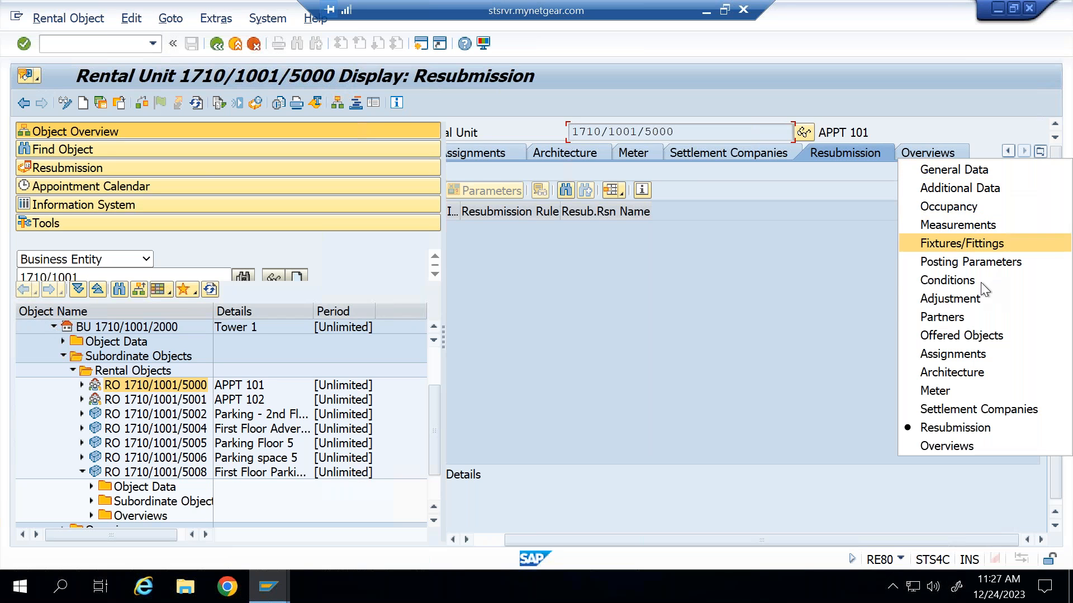
{"action": "left_click", "coordinate": [970, 243]}
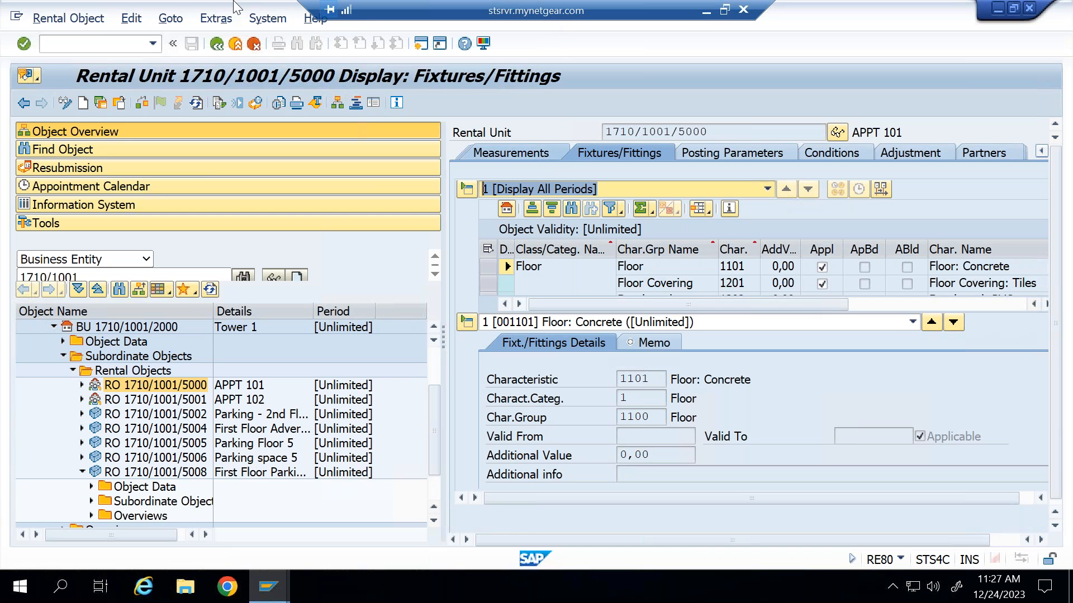
Step: Open an additional SAP session, run transaction SPRO and display the SAP Reference IMG
{"action": "mouse_move", "coordinate": [268, 587]}
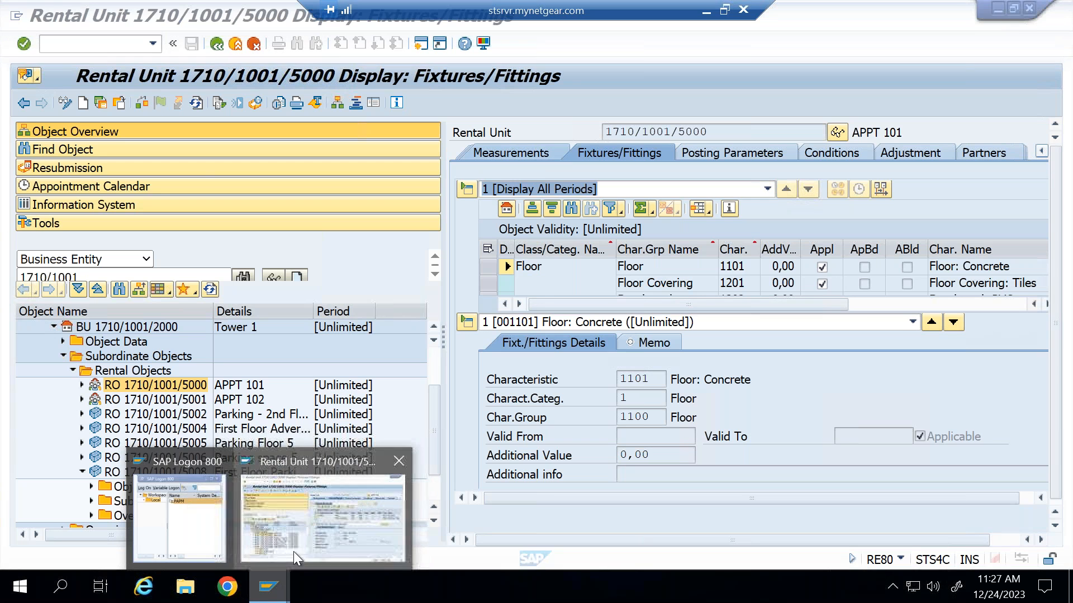
{"action": "left_click", "coordinate": [313, 536]}
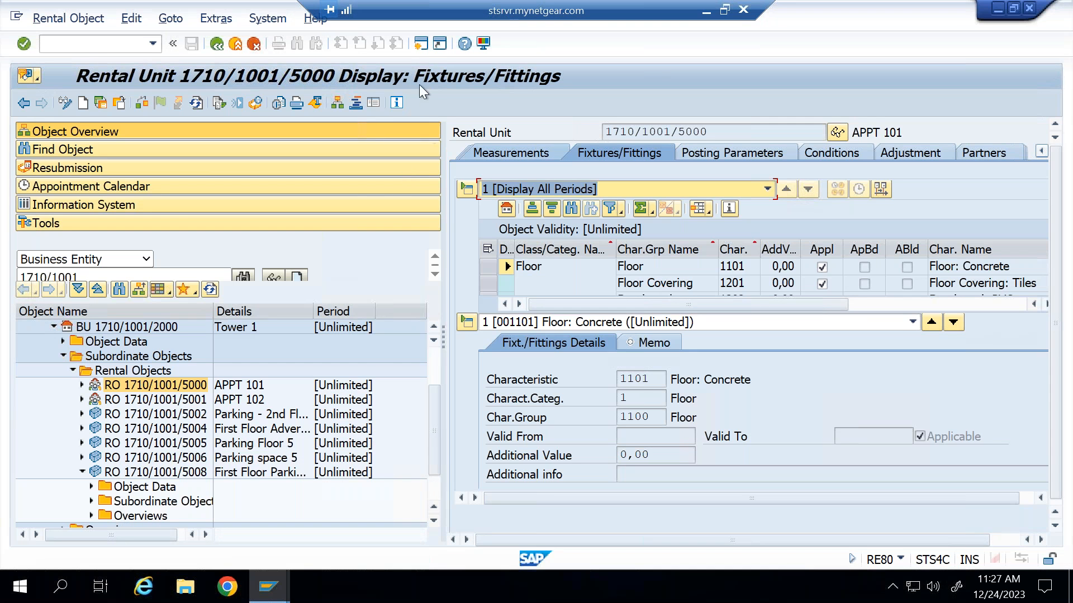
{"action": "left_click", "coordinate": [420, 44]}
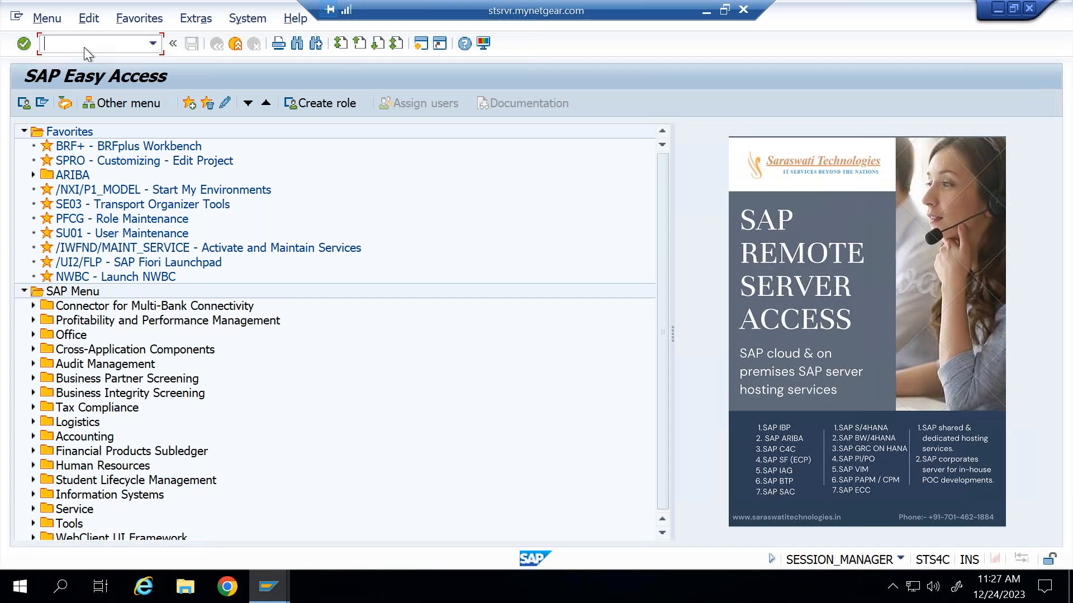
{"action": "type", "text": "spro"}
{"action": "key", "text": "Return"}
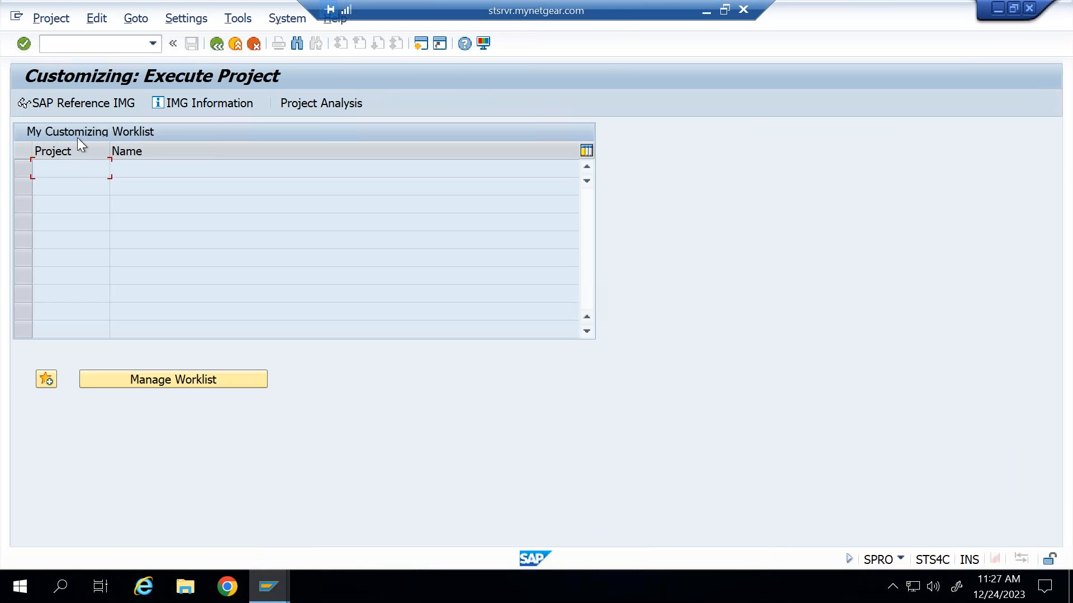
{"action": "left_click", "coordinate": [106, 110]}
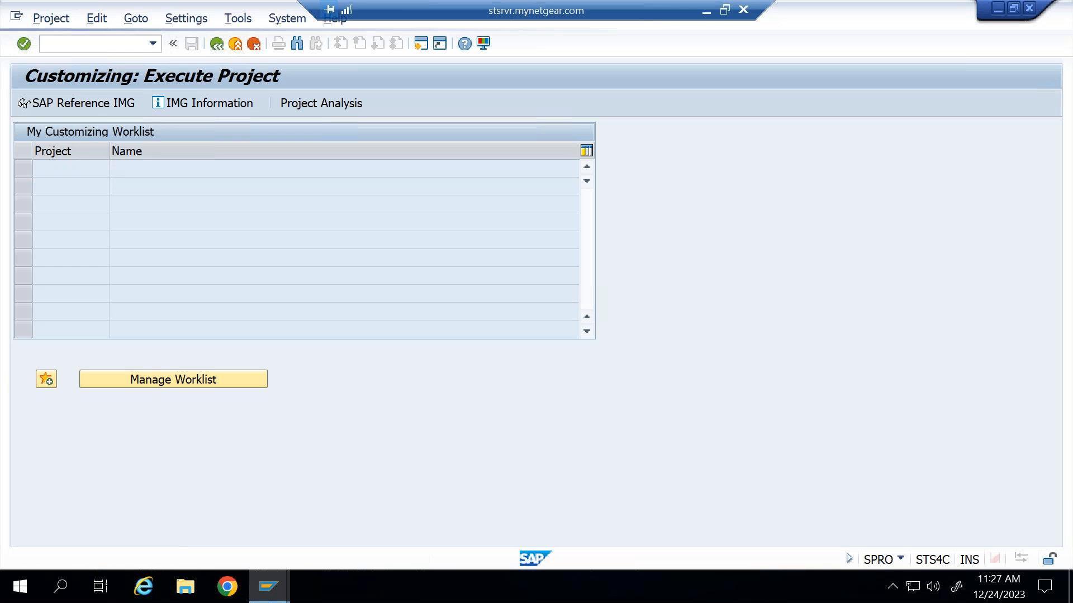
Step: Expand the IMG structure through Flexible Real Estate Management (RE-FX), Master Data and Usage View to Rental Object
{"action": "scroll", "coordinate": [166, 304], "scroll_direction": "down", "scroll_amount": 3}
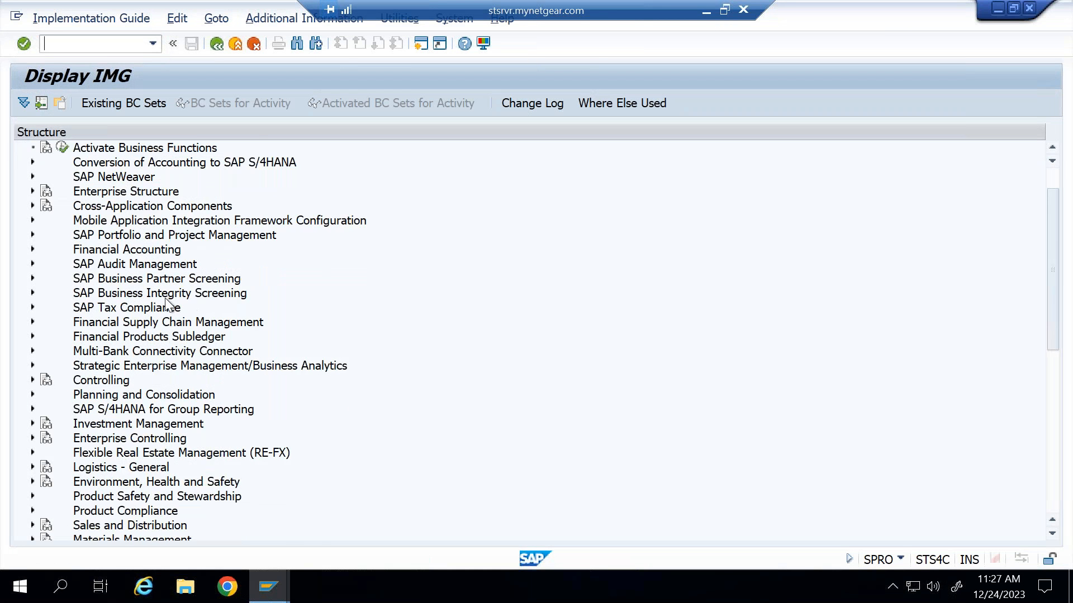
{"action": "scroll", "coordinate": [166, 305], "scroll_direction": "down", "scroll_amount": 6}
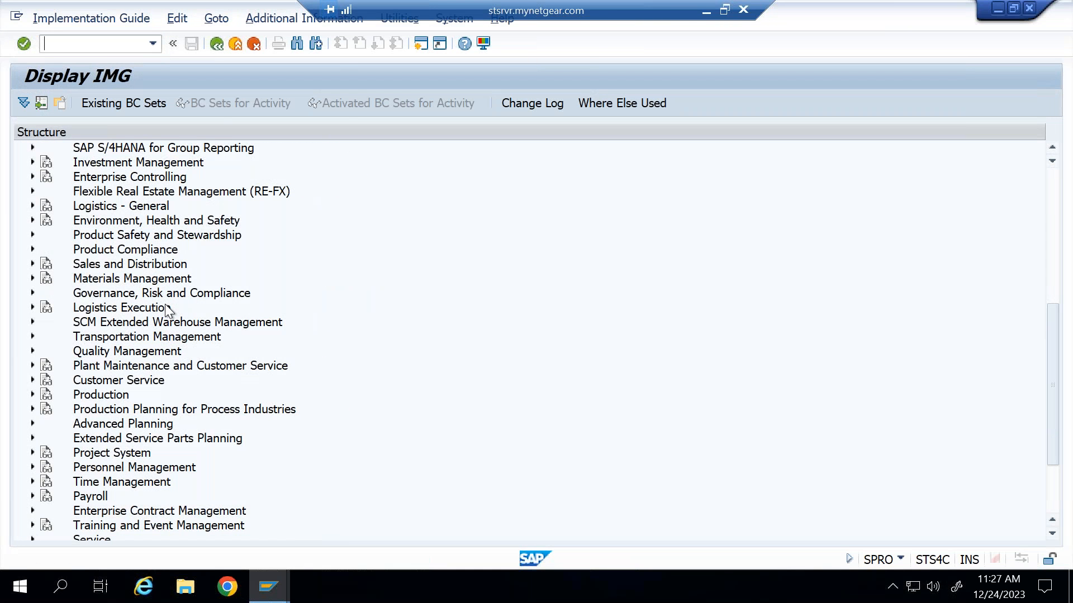
{"action": "scroll", "coordinate": [165, 303], "scroll_direction": "up", "scroll_amount": 5}
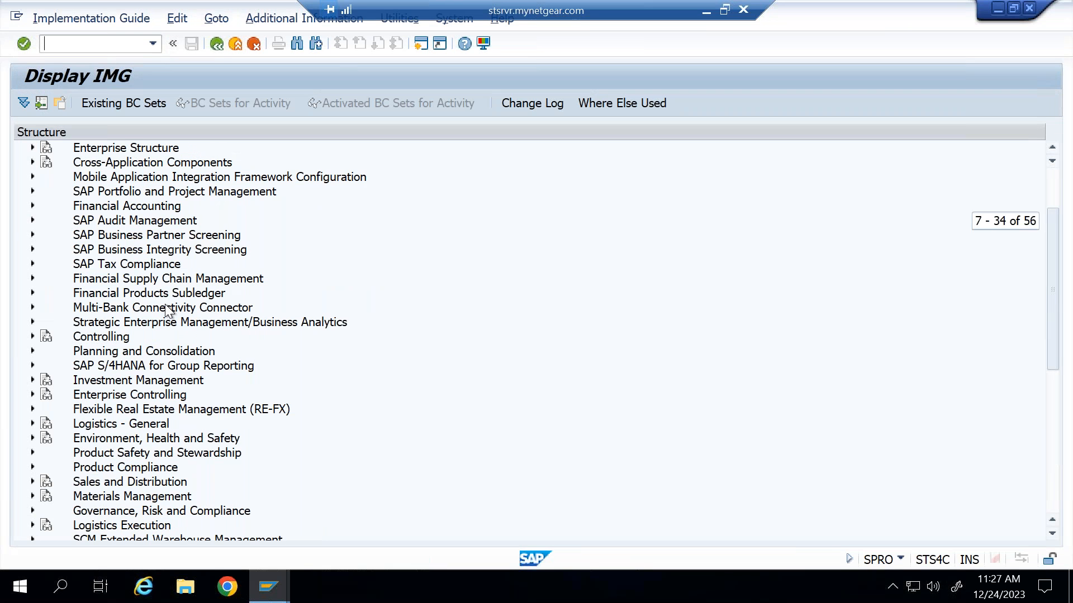
{"action": "left_click", "coordinate": [31, 410]}
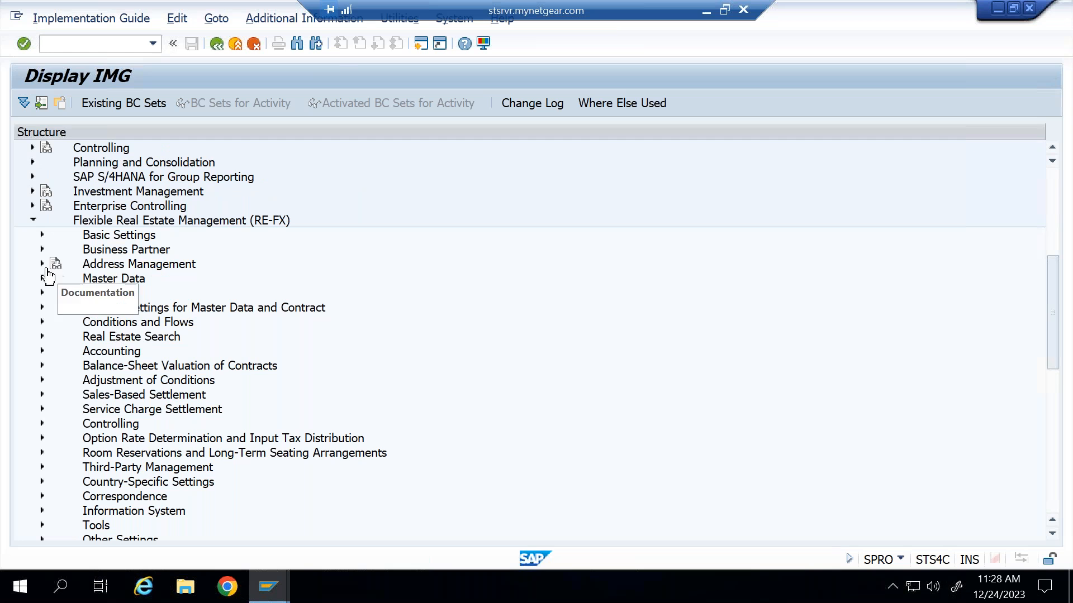
{"action": "left_click", "coordinate": [42, 279]}
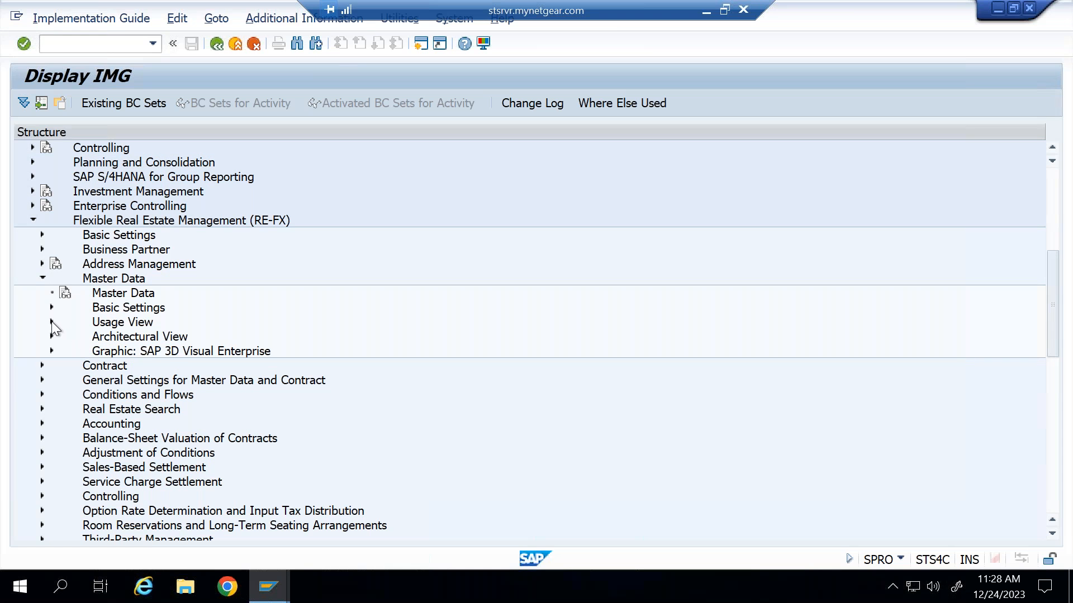
{"action": "left_click", "coordinate": [52, 322]}
{"action": "scroll", "coordinate": [84, 318], "scroll_direction": "down", "scroll_amount": 2}
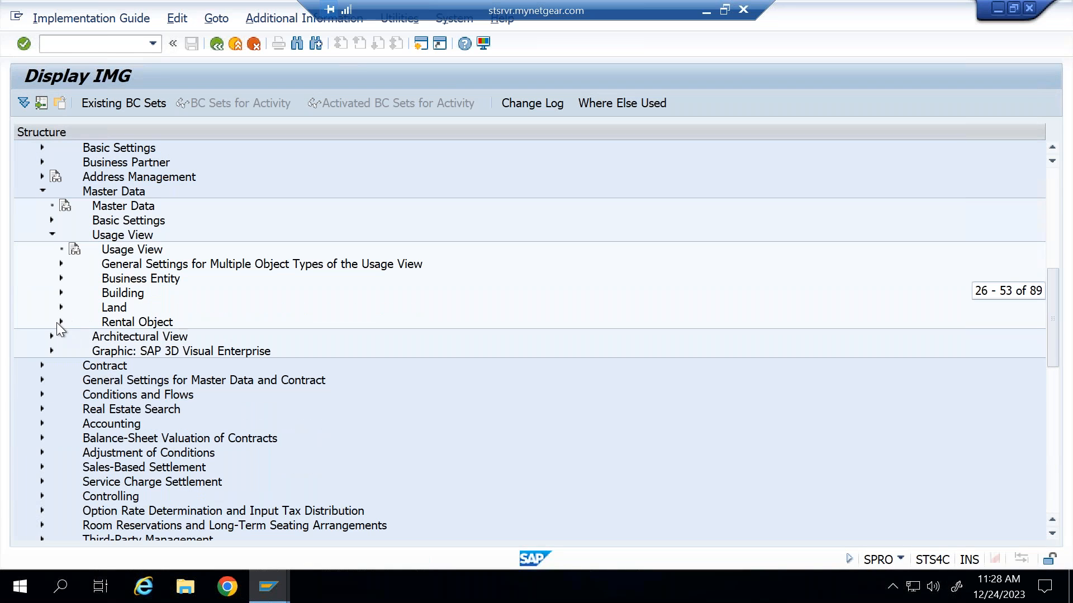
{"action": "left_click", "coordinate": [59, 323]}
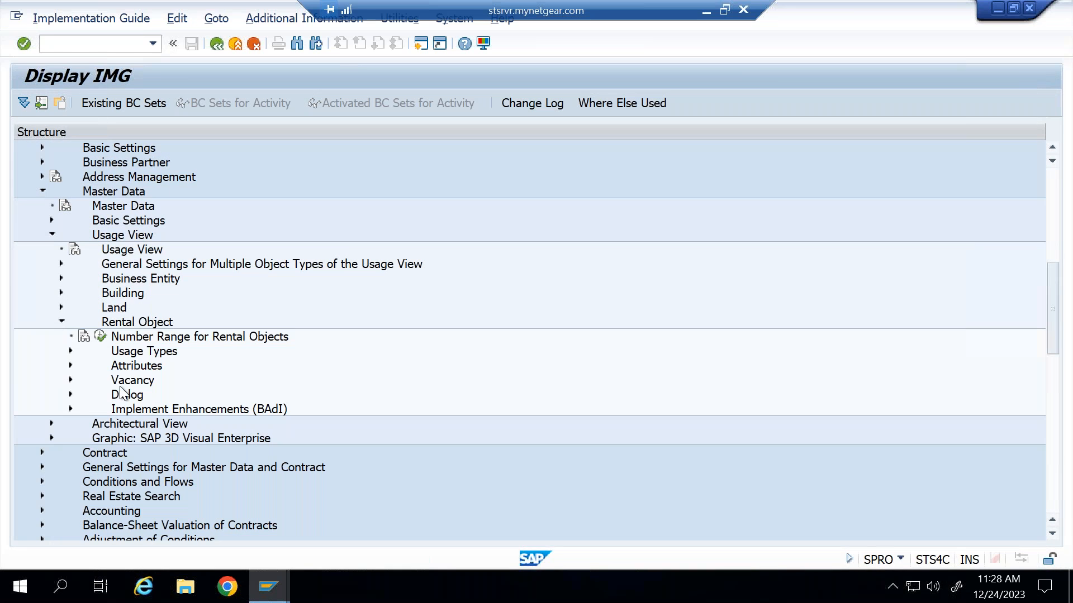
Step: Expand the Usage Types and Attributes nodes under Rental Object to show their customizing activities
{"action": "left_click", "coordinate": [70, 351]}
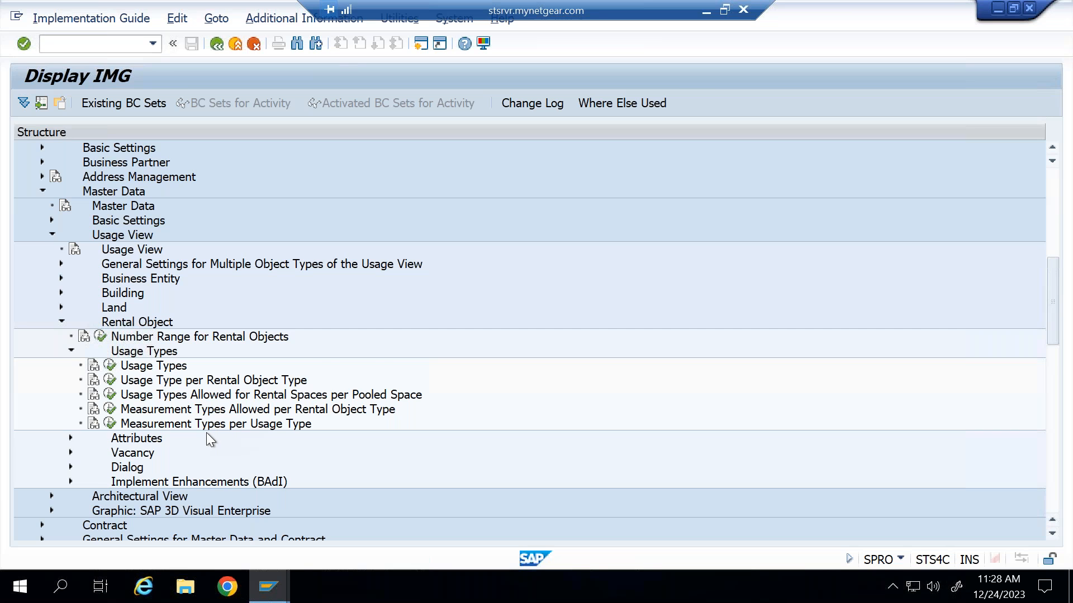
{"action": "scroll", "coordinate": [206, 432], "scroll_direction": "down", "scroll_amount": 2}
{"action": "left_click", "coordinate": [68, 351]}
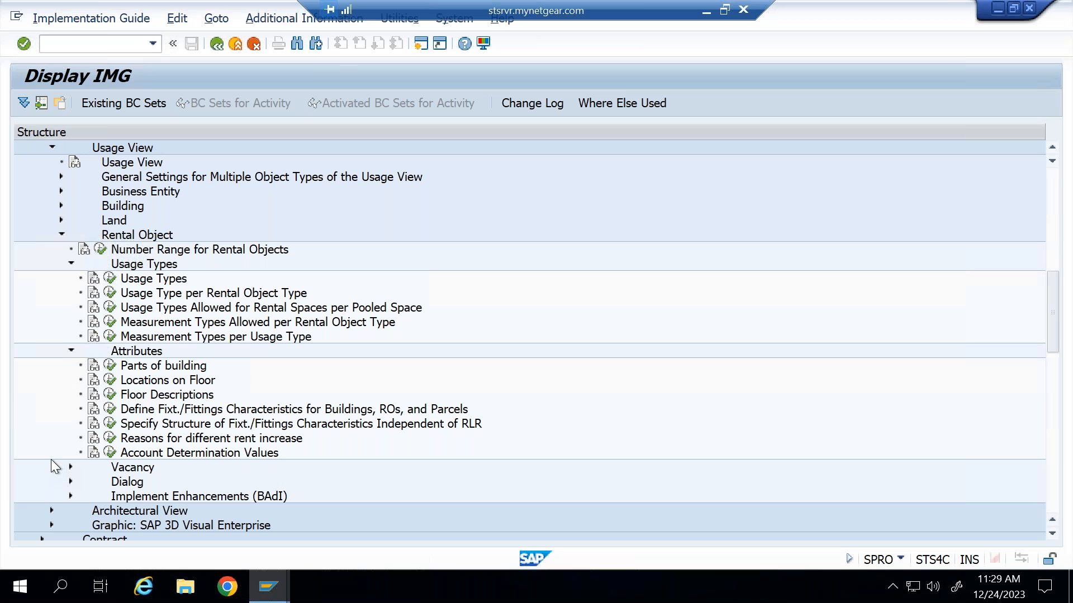
Step: Review the configured entries for Parts of building and Locations on Floor in the rental object attributes
{"action": "left_click", "coordinate": [110, 366]}
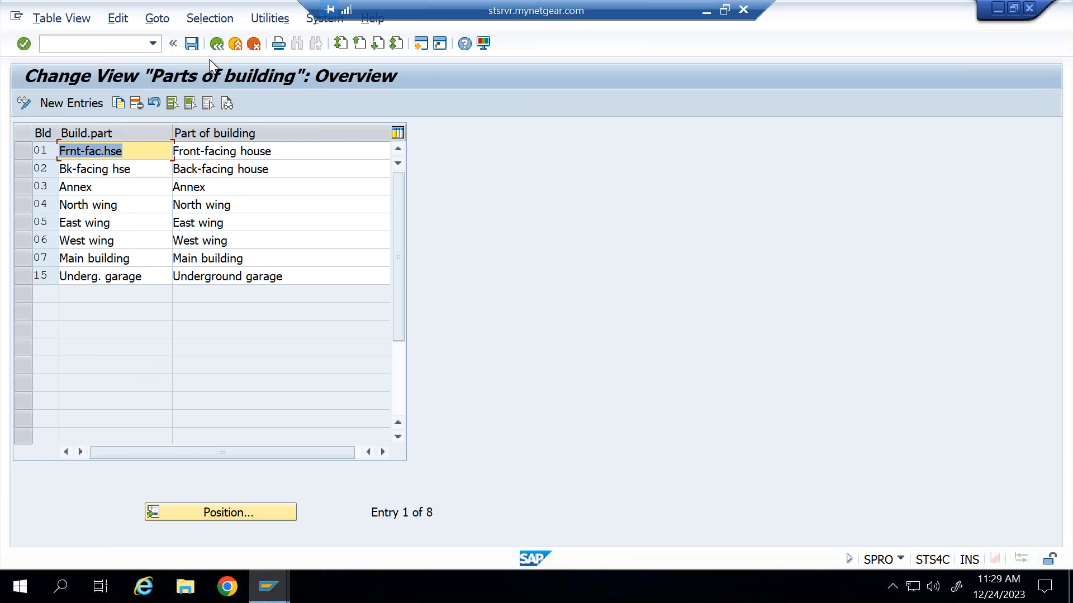
{"action": "left_click", "coordinate": [217, 44]}
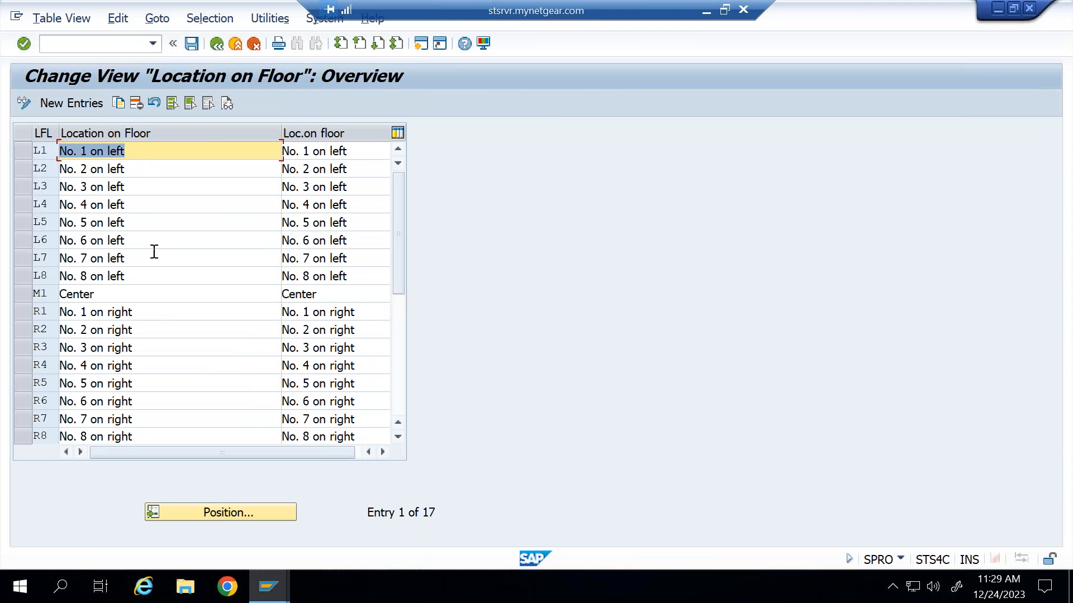
{"action": "left_click", "coordinate": [166, 311]}
{"action": "scroll", "coordinate": [167, 330], "scroll_direction": "down", "scroll_amount": 6}
{"action": "scroll", "coordinate": [232, 466], "scroll_direction": "up", "scroll_amount": 2}
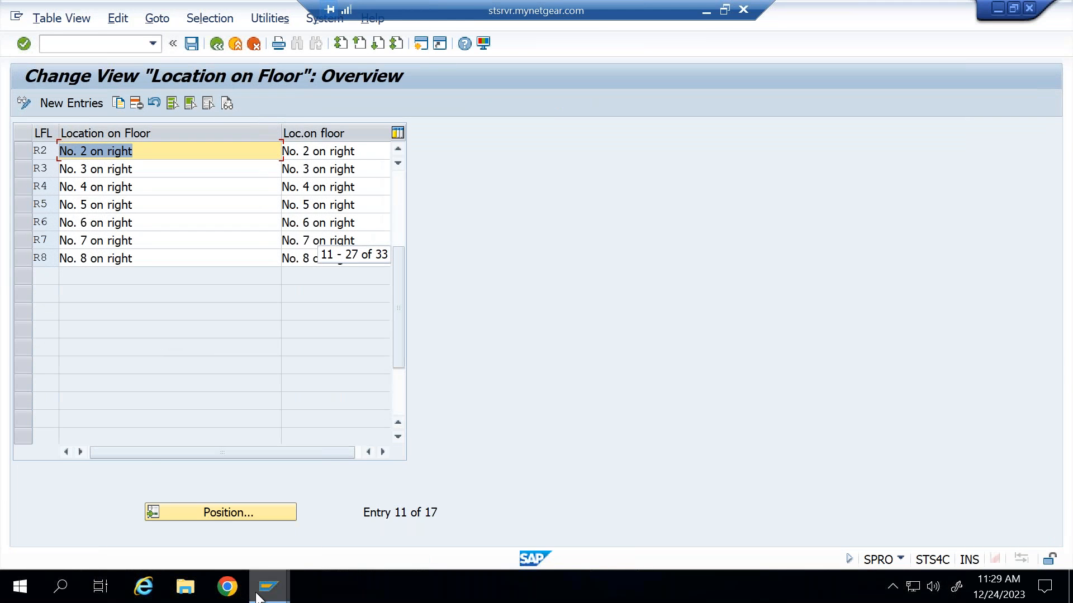
Step: Switch back to the RE80 session and display the location description in APPT 101's additional data
{"action": "left_click", "coordinate": [277, 589]}
{"action": "left_click", "coordinate": [297, 480]}
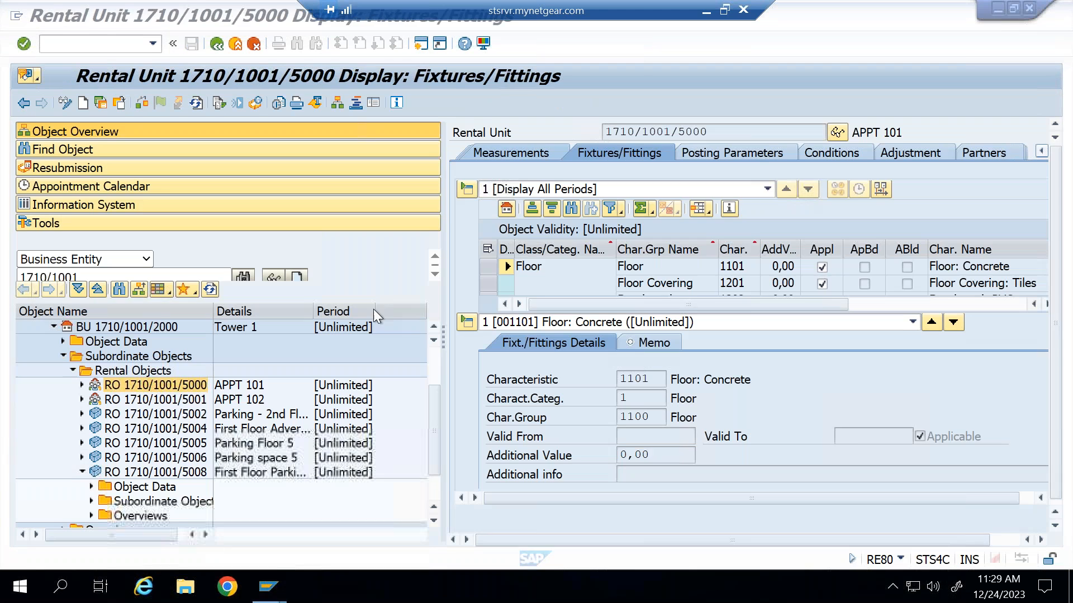
{"action": "left_click", "coordinate": [1042, 150]}
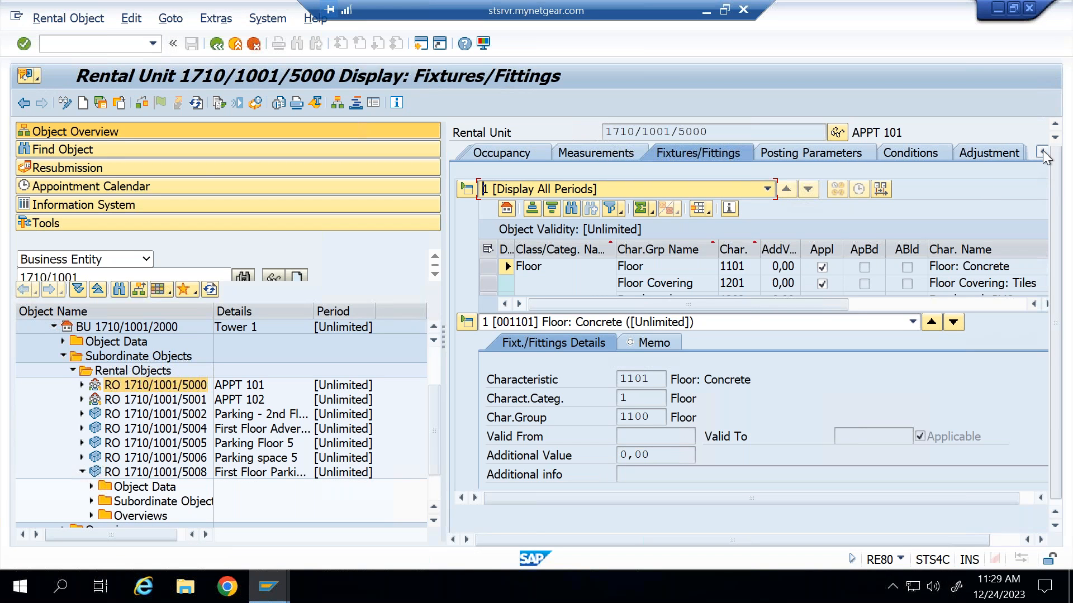
{"action": "left_click", "coordinate": [496, 156]}
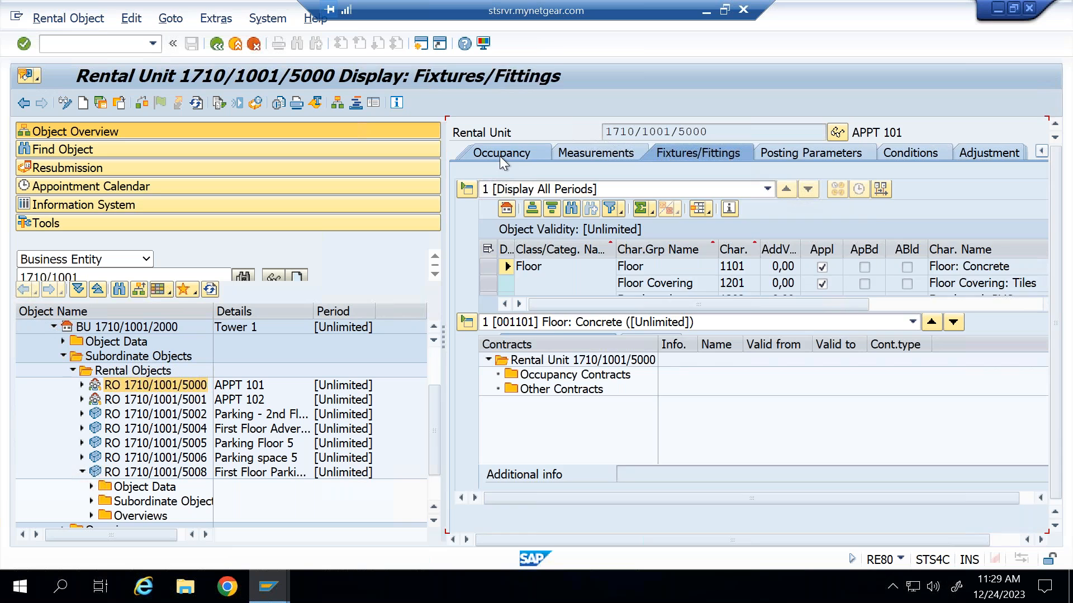
{"action": "left_click", "coordinate": [513, 155]}
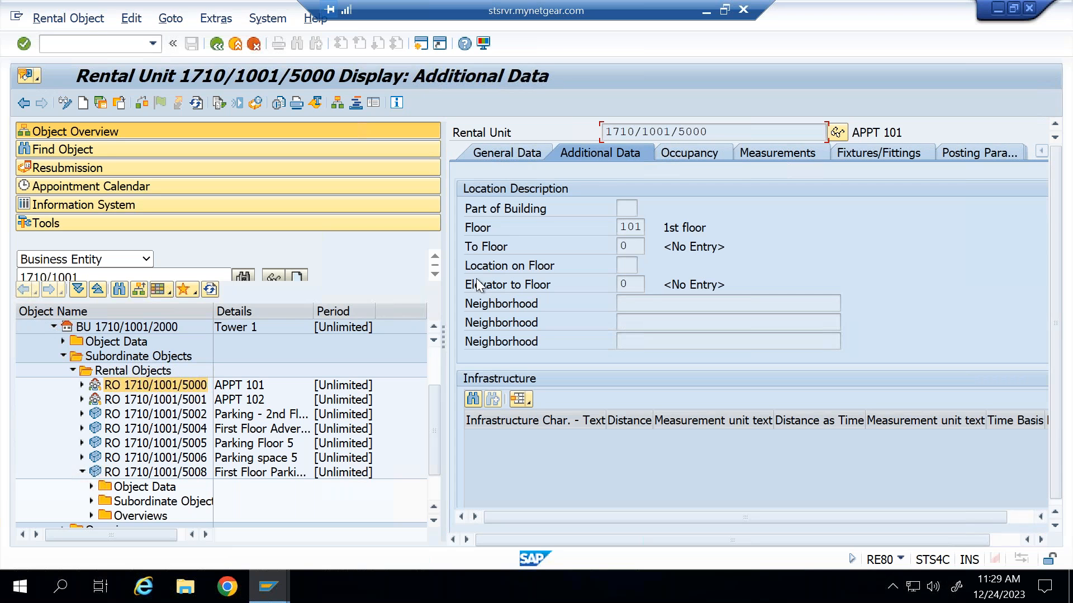
Step: Review the configured Floor Descriptions in the rental object attributes and return to the IMG structure
{"action": "left_click", "coordinate": [634, 227]}
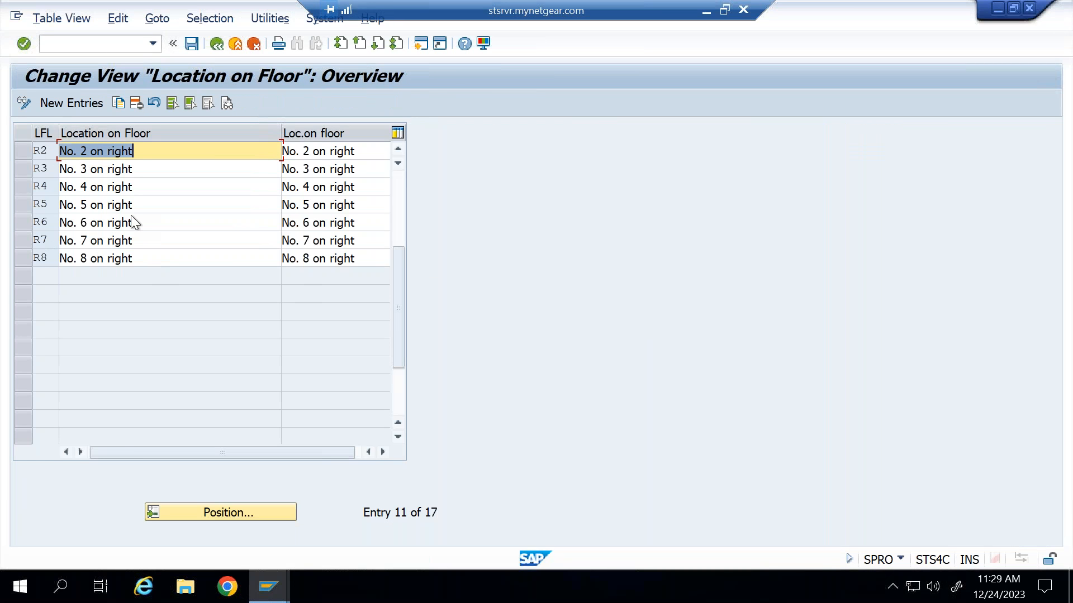
{"action": "left_click", "coordinate": [226, 46]}
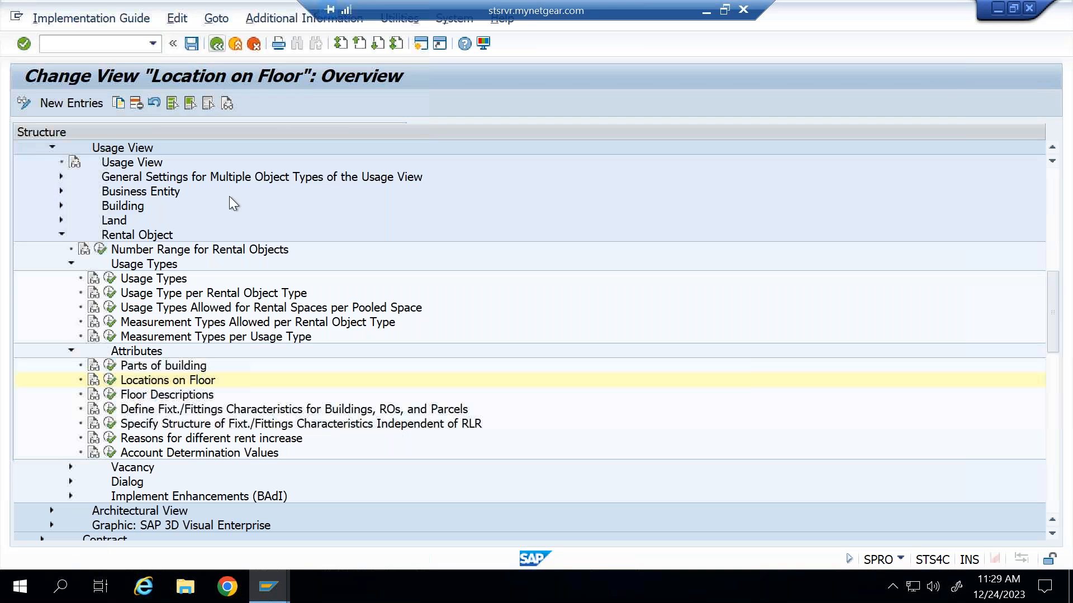
{"action": "left_click", "coordinate": [110, 395]}
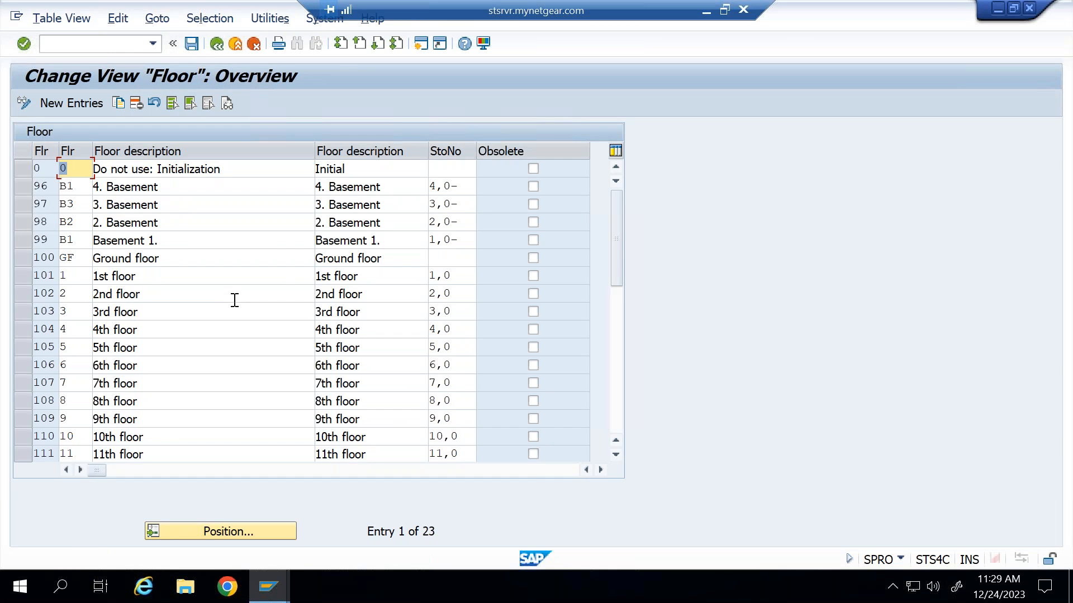
{"action": "key", "text": "F3"}
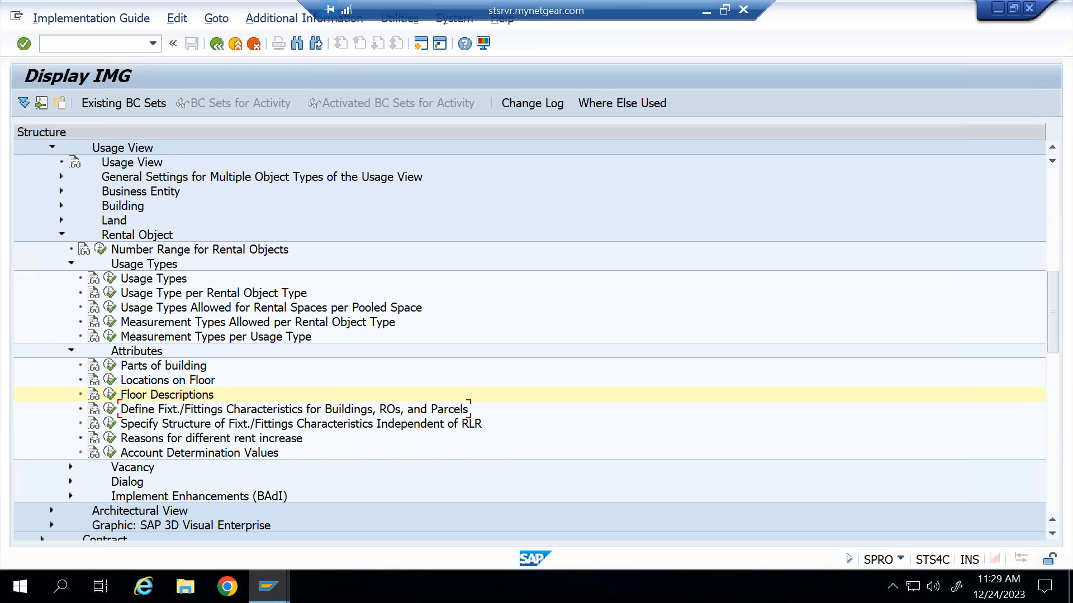
{"action": "left_click", "coordinate": [275, 590]}
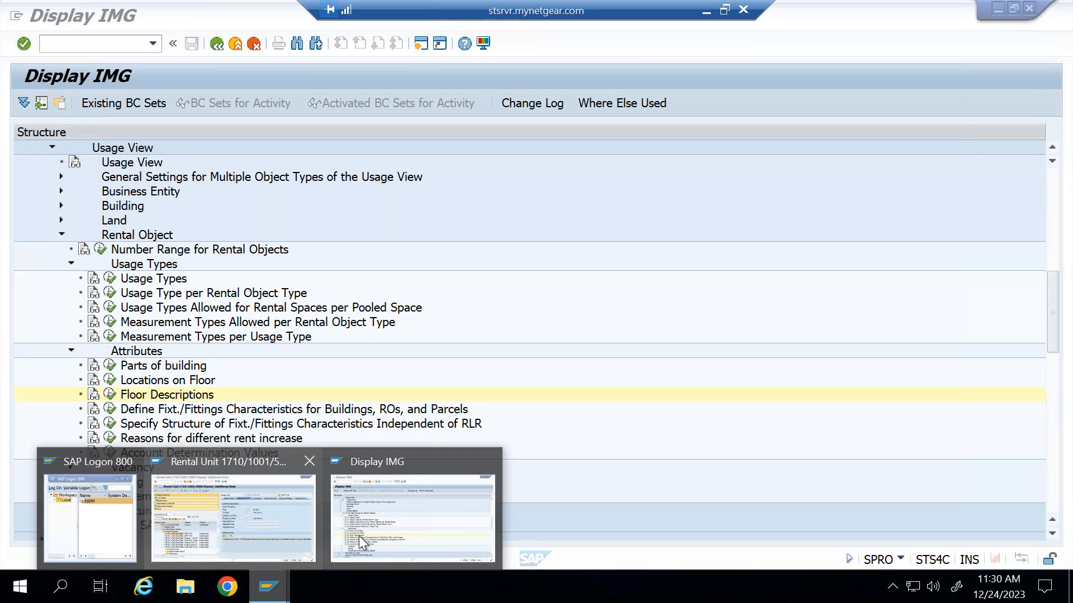
{"action": "left_click", "coordinate": [359, 531]}
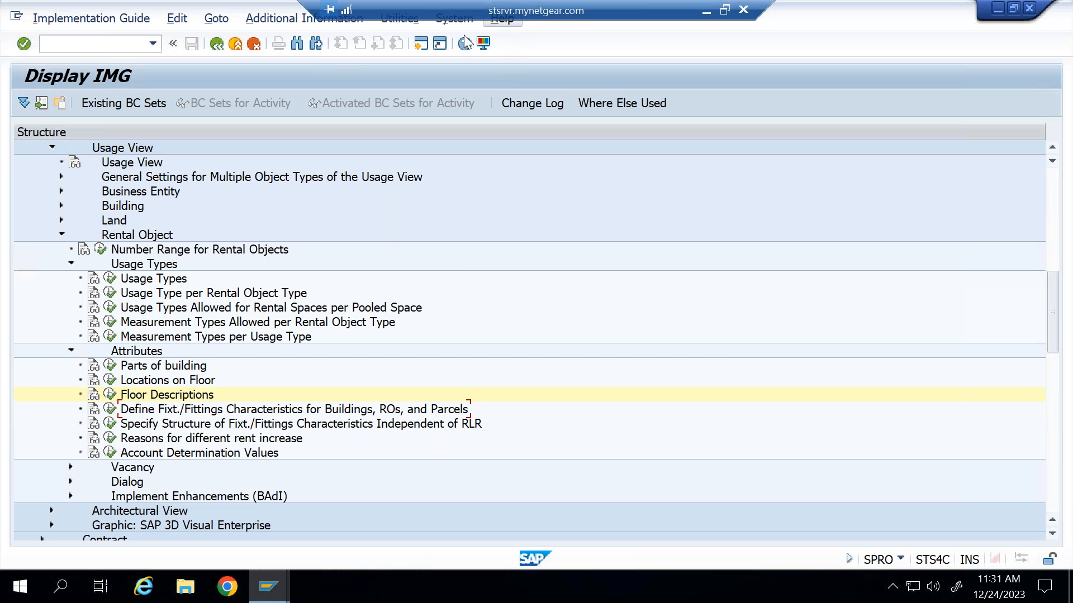
Step: Open the customizing activity for fixtures and fittings characteristics of buildings, ROs and parcels, and widen the Characteristic column
{"action": "mouse_move", "coordinate": [323, 417]}
{"action": "left_mouse_down"}
{"action": "mouse_move", "coordinate": [411, 417]}
{"action": "mouse_move", "coordinate": [467, 350]}
{"action": "mouse_move", "coordinate": [454, 367]}
{"action": "left_mouse_up"}
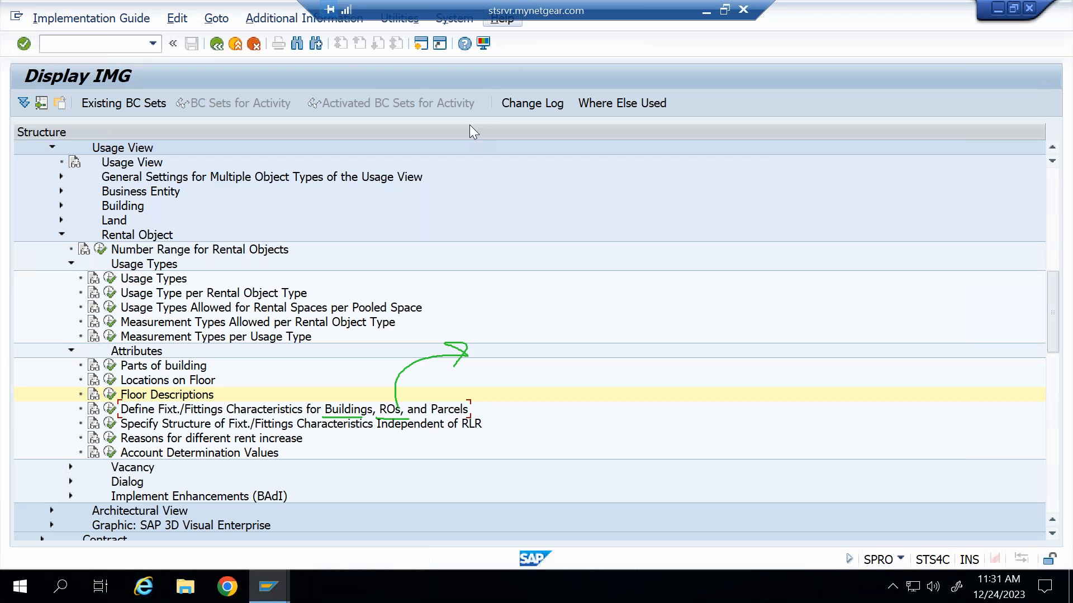
{"action": "left_click", "coordinate": [110, 409]}
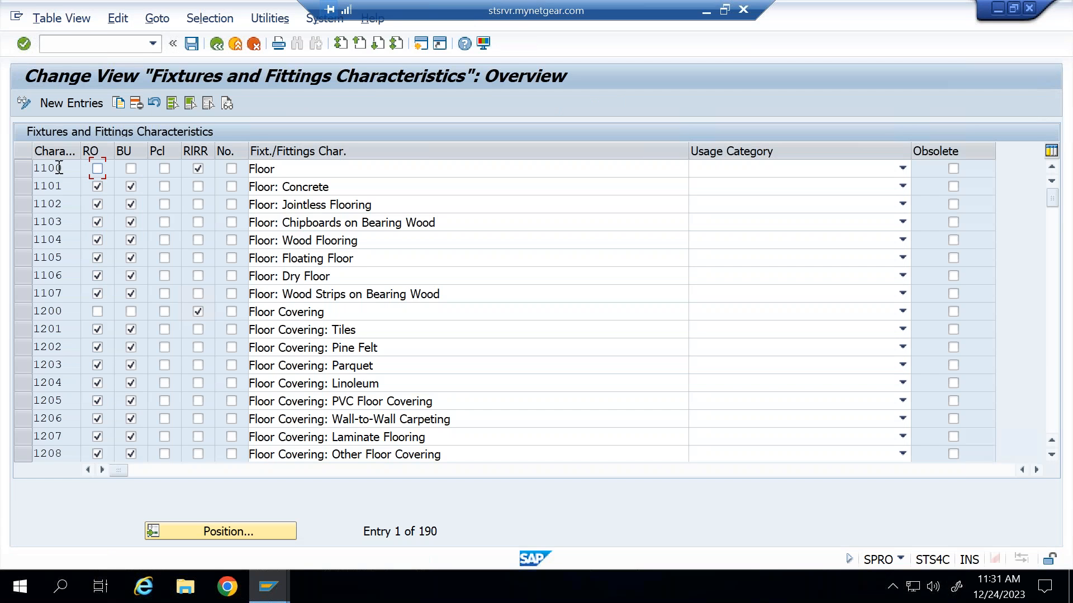
{"action": "left_click_drag", "start_coordinate": [81, 152], "coordinate": [177, 152]}
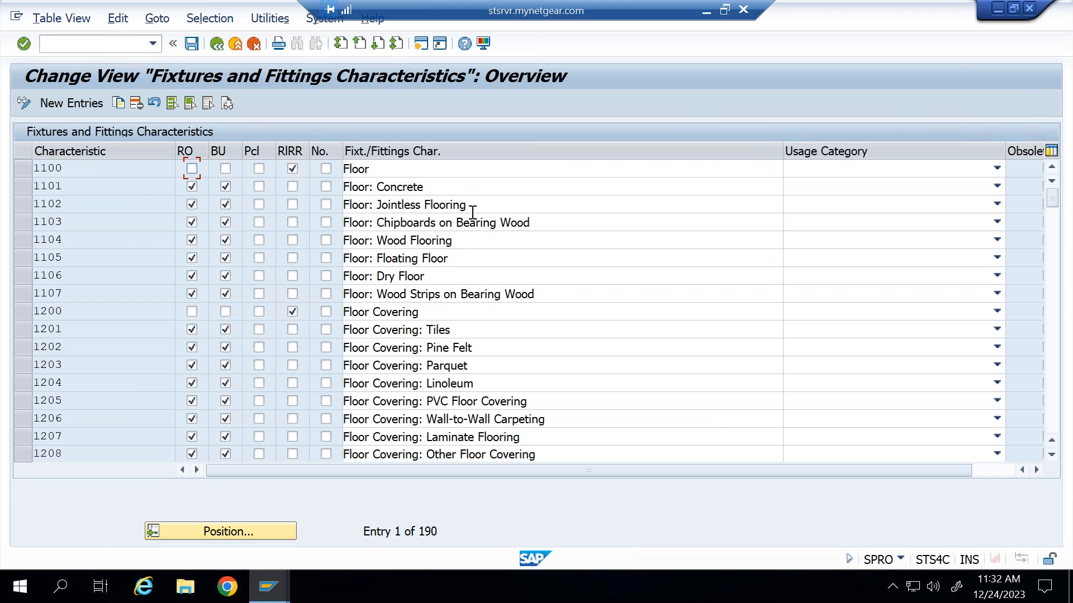
Step: Clear the BU flag for characteristic 1102, Floor: Jointless Flooring
{"action": "left_click", "coordinate": [226, 204]}
{"action": "left_click", "coordinate": [851, 242]}
{"action": "left_click", "coordinate": [568, 124]}
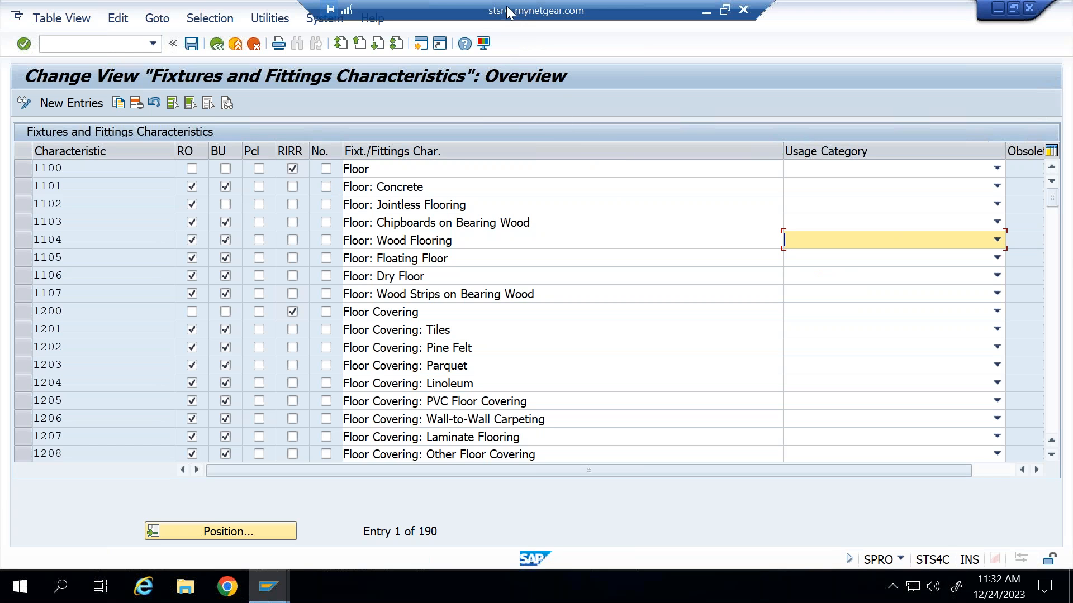
Step: Examine the configured fixtures and fittings characteristics from the floor entries through windows, doors and ceilings
{"action": "left_click", "coordinate": [370, 188]}
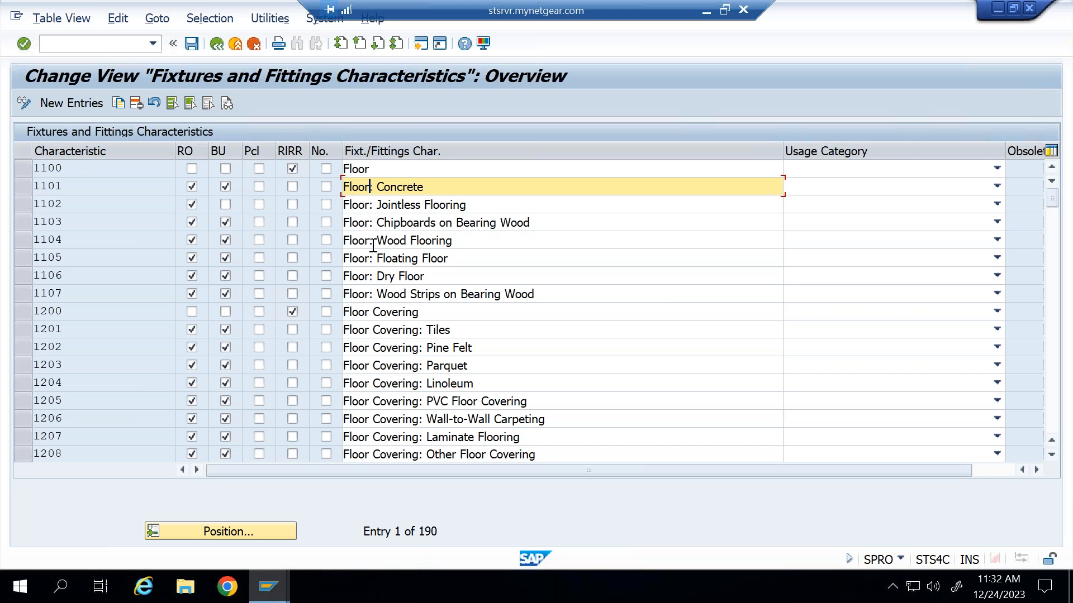
{"action": "scroll", "coordinate": [379, 285], "scroll_direction": "down", "scroll_amount": 4}
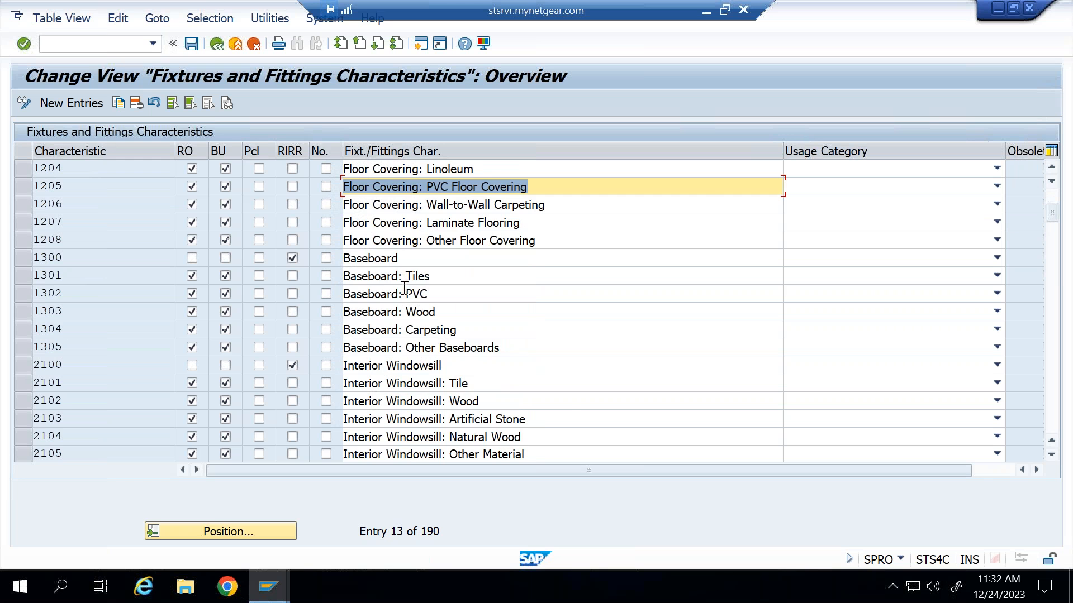
{"action": "scroll", "coordinate": [391, 301], "scroll_direction": "down", "scroll_amount": 2}
{"action": "scroll", "coordinate": [376, 313], "scroll_direction": "down", "scroll_amount": 1}
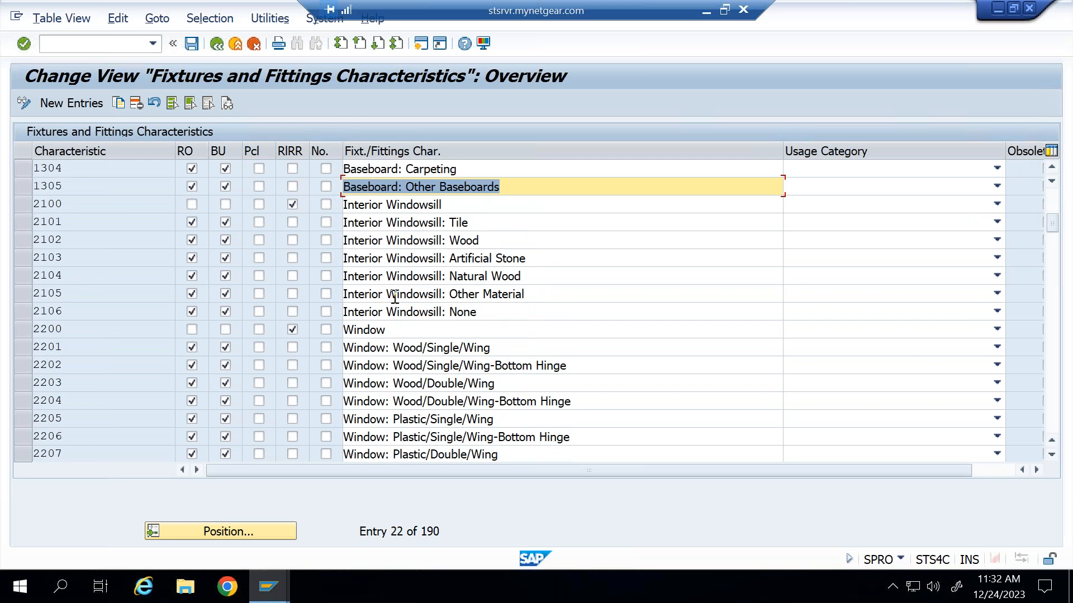
{"action": "scroll", "coordinate": [396, 295], "scroll_direction": "down", "scroll_amount": 5}
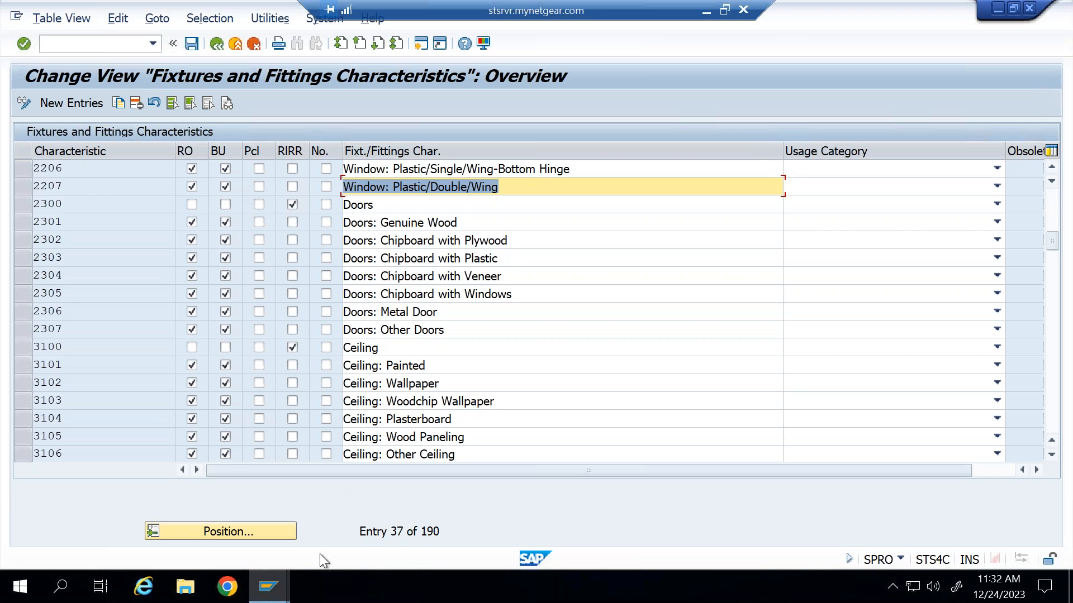
Step: Switch to the RE80 session, put APPT 101 into change mode and open its fixtures and fittings characteristics hierarchy
{"action": "left_click", "coordinate": [273, 589]}
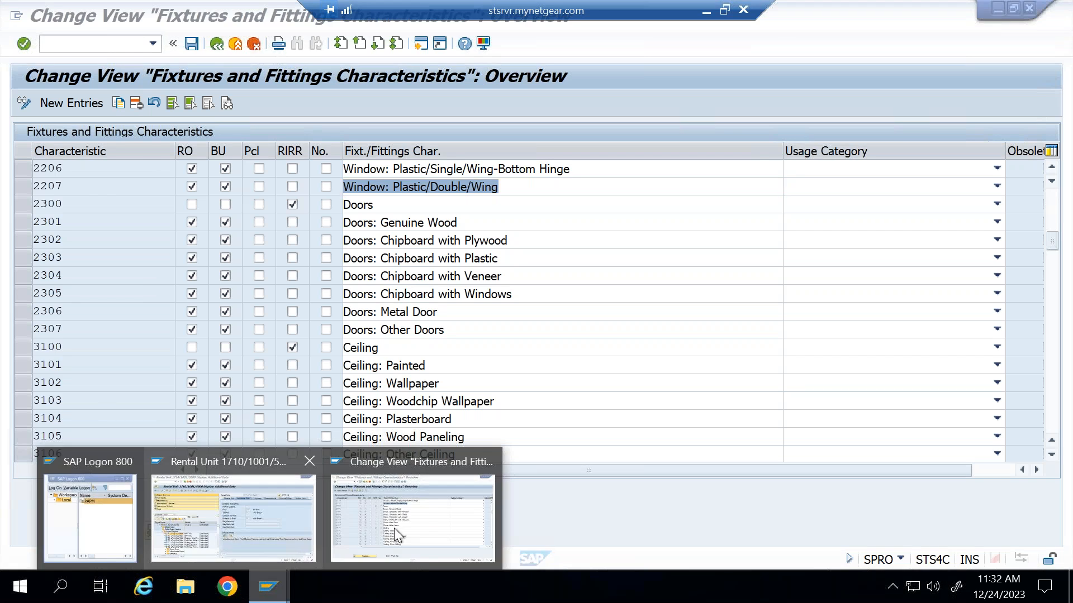
{"action": "left_click", "coordinate": [246, 520]}
{"action": "left_click", "coordinate": [64, 103]}
{"action": "left_click_drag", "start_coordinate": [649, 511], "coordinate": [810, 512]}
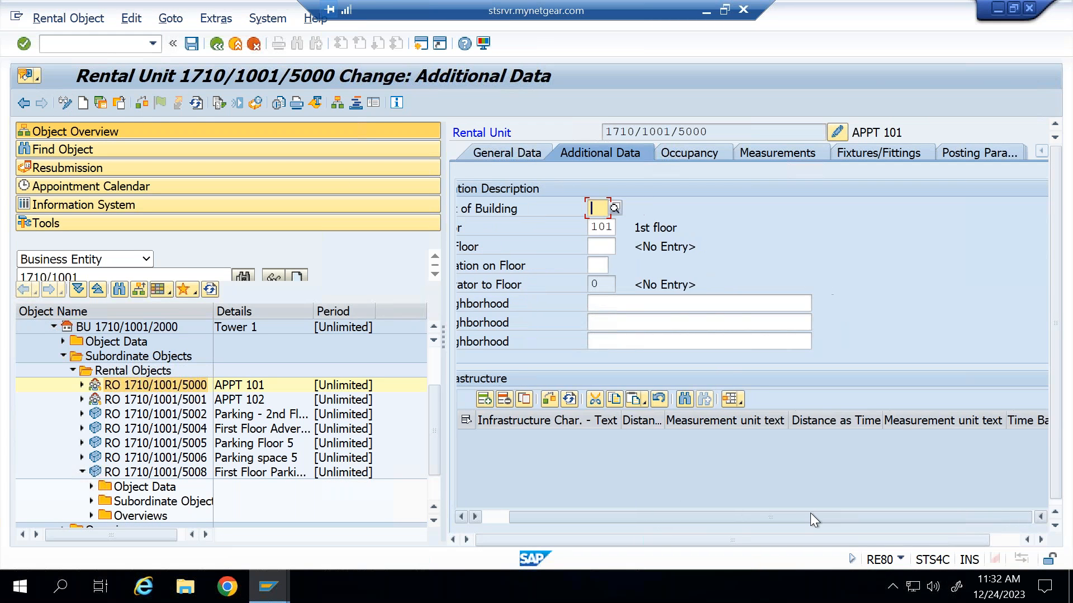
{"action": "left_click", "coordinate": [863, 153]}
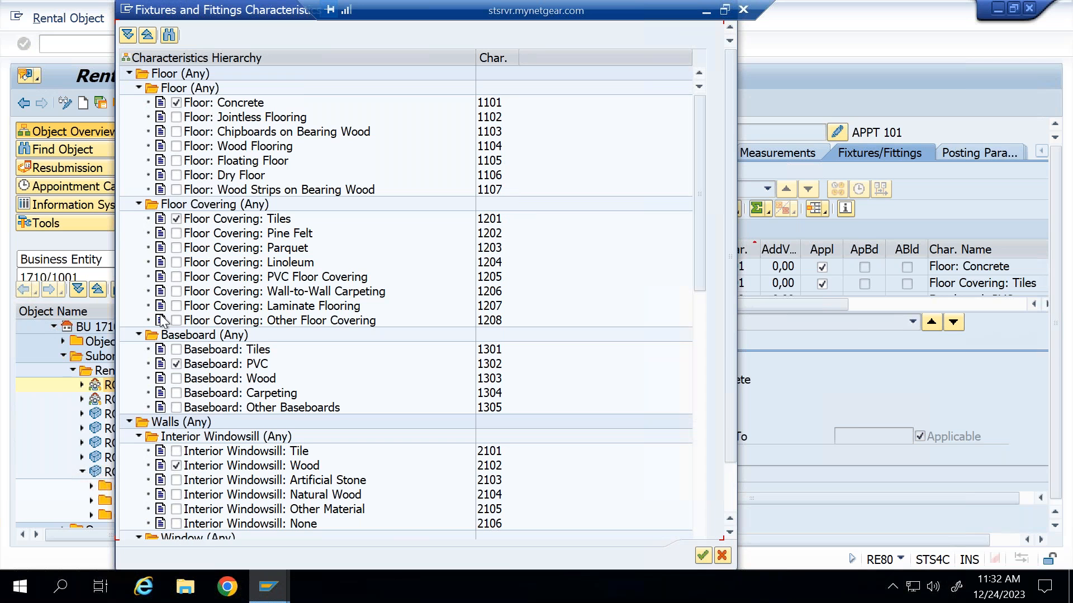
Step: Collapse all groups of the characteristics hierarchy, from Floor and Walls through Color and Other
{"action": "left_click", "coordinate": [138, 87]}
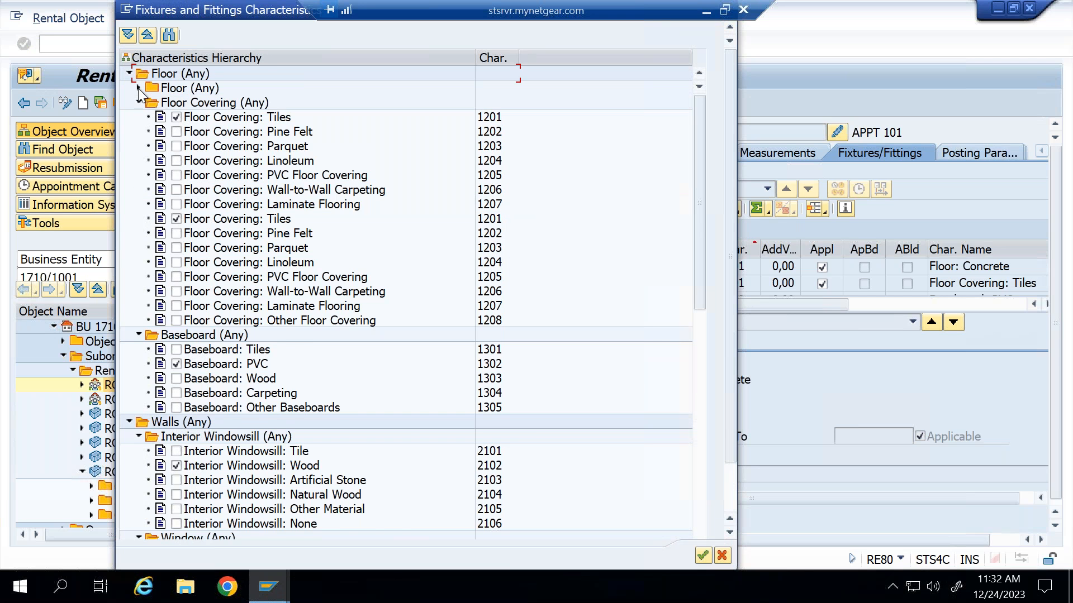
{"action": "left_click", "coordinate": [139, 102]}
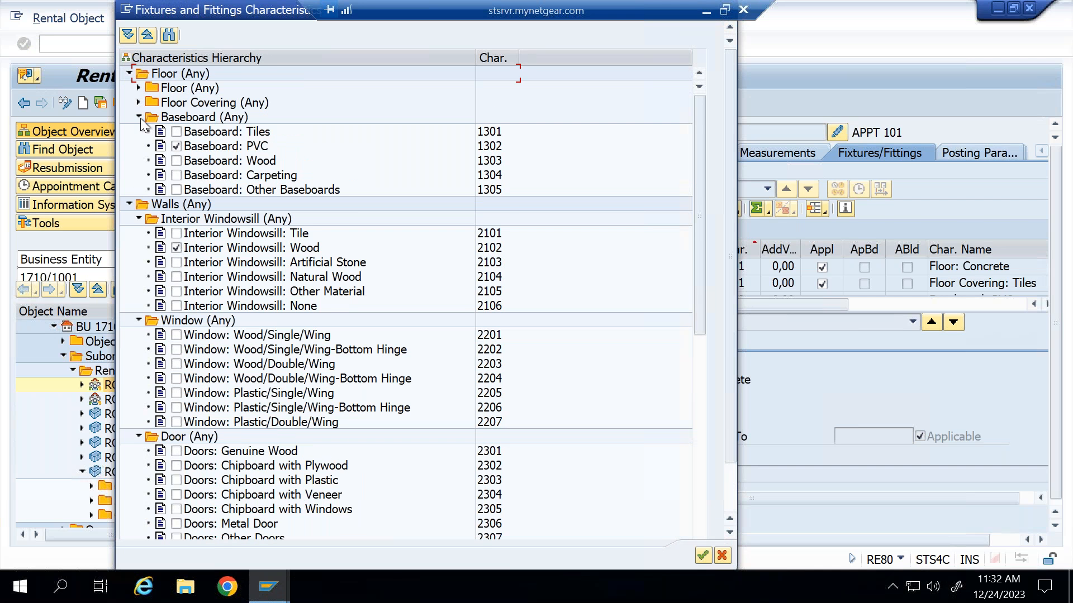
{"action": "left_click", "coordinate": [139, 118]}
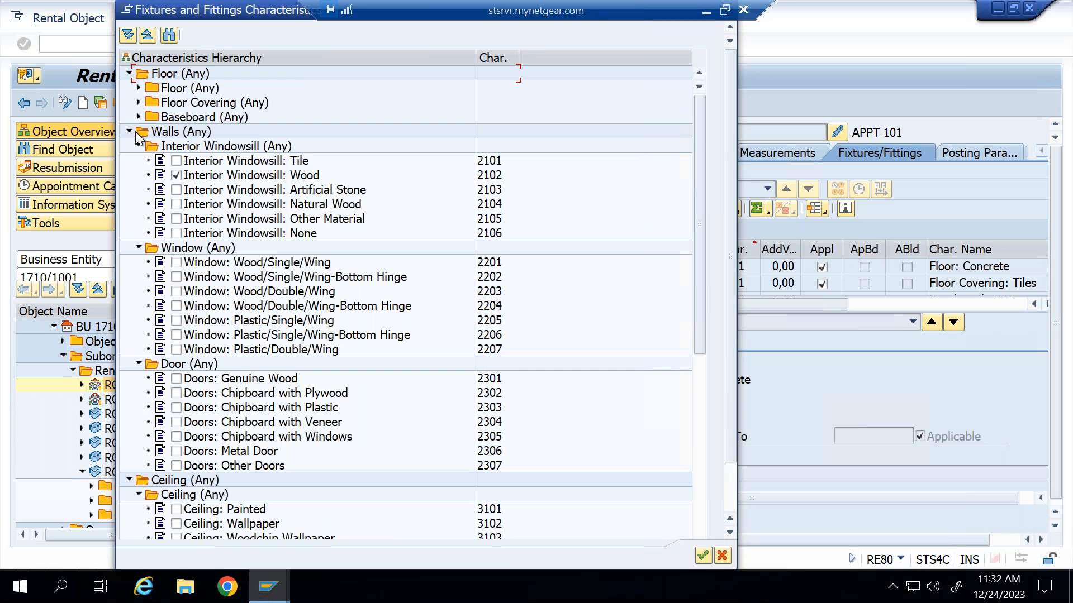
{"action": "left_click", "coordinate": [130, 75]}
{"action": "left_click", "coordinate": [129, 90]}
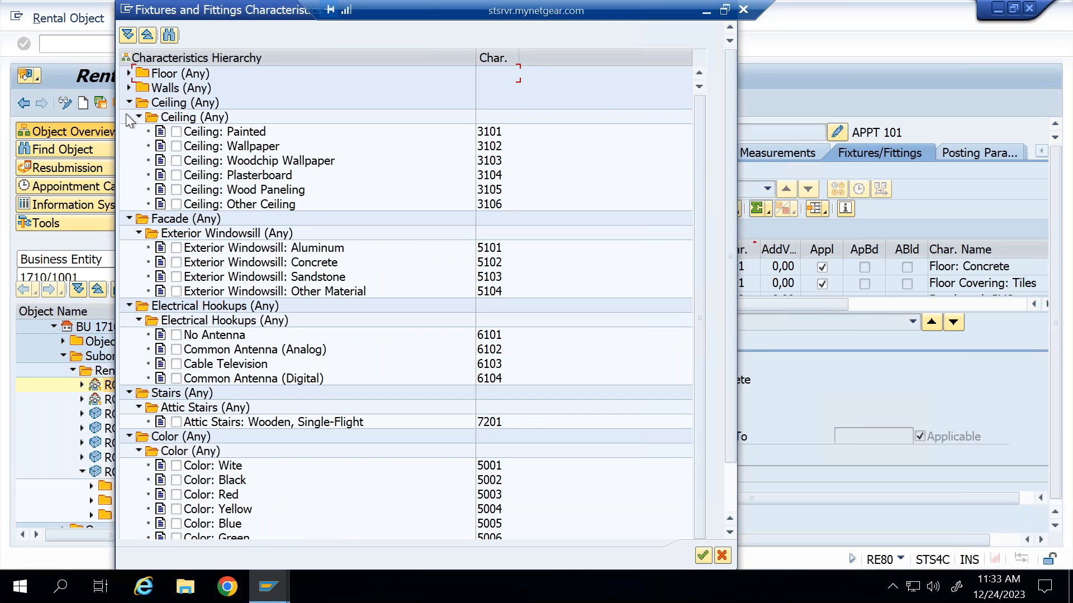
{"action": "left_click", "coordinate": [129, 103]}
{"action": "left_click", "coordinate": [129, 116]}
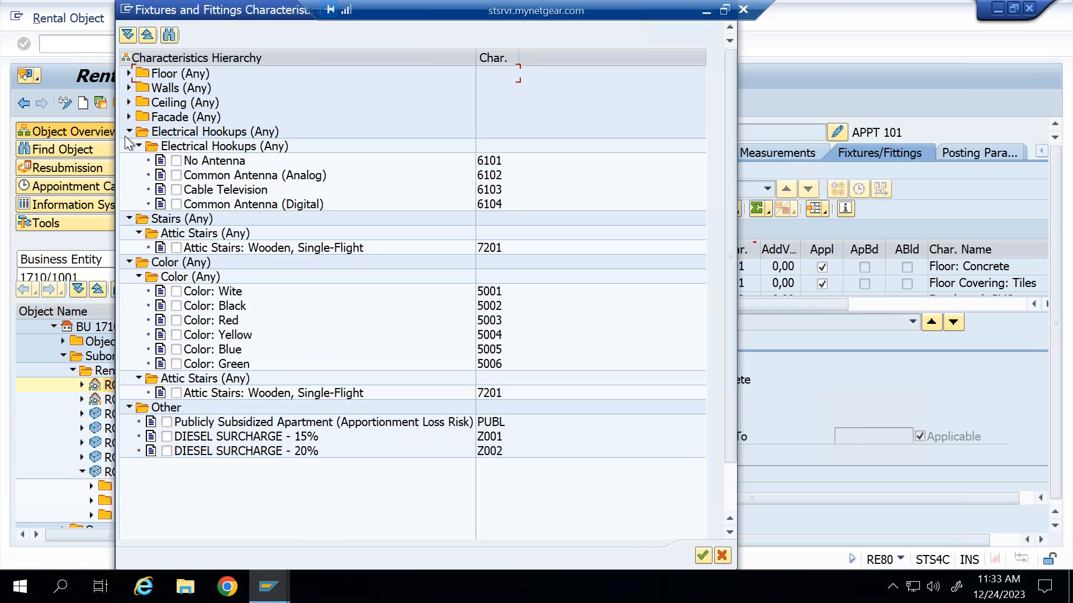
{"action": "left_click", "coordinate": [128, 132]}
{"action": "left_click", "coordinate": [129, 146]}
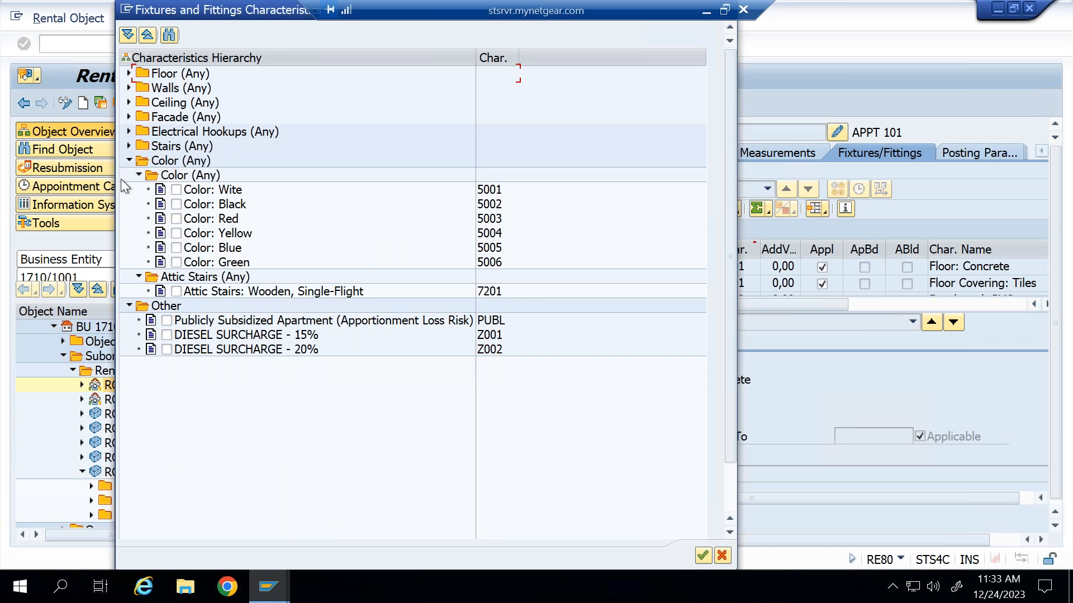
{"action": "left_click", "coordinate": [129, 161]}
{"action": "left_click", "coordinate": [128, 175]}
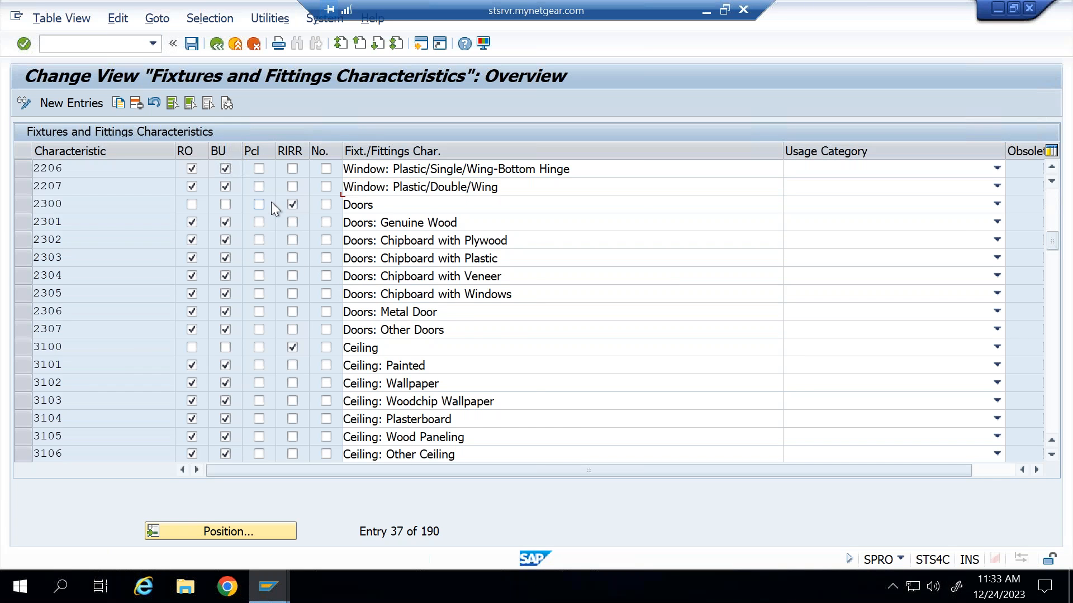
Step: Compare the customized floor characteristics with APPT 101's hierarchy, expanding everything under the Floor (Any) group
{"action": "scroll", "coordinate": [270, 202], "scroll_direction": "up", "scroll_amount": 12}
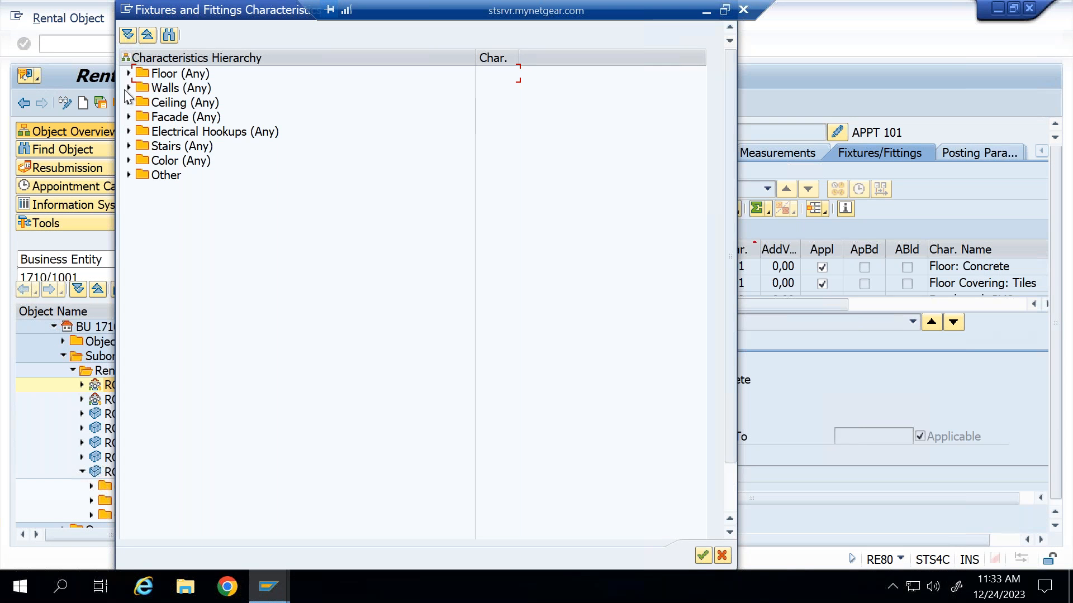
{"action": "left_click", "coordinate": [128, 73]}
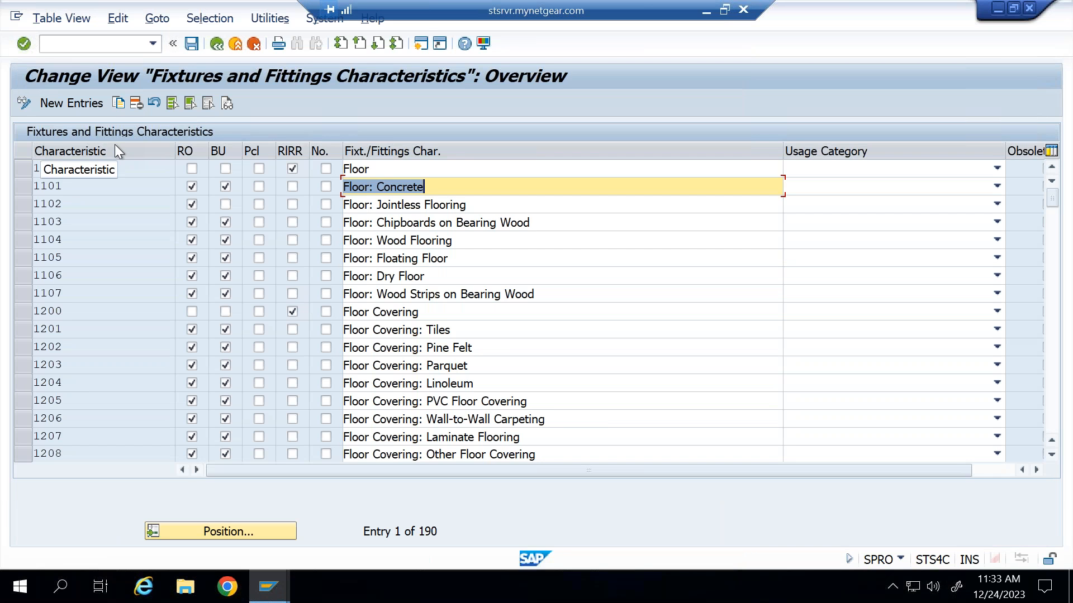
{"action": "scroll", "coordinate": [117, 144], "scroll_direction": "down", "scroll_amount": 2}
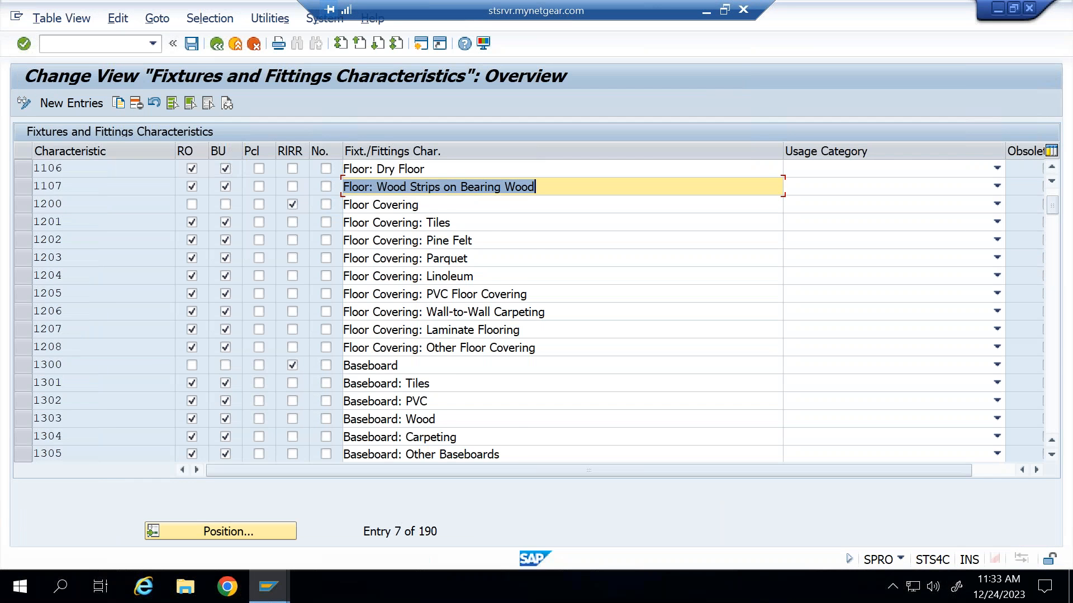
{"action": "scroll", "coordinate": [536, 310], "scroll_direction": "down", "scroll_amount": 2}
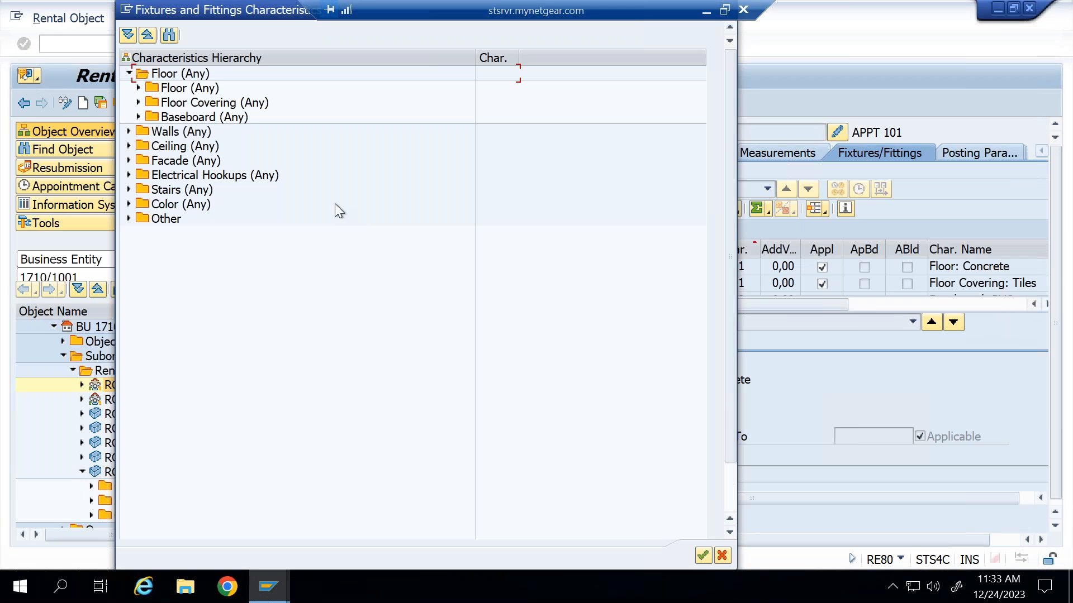
{"action": "left_click", "coordinate": [136, 76]}
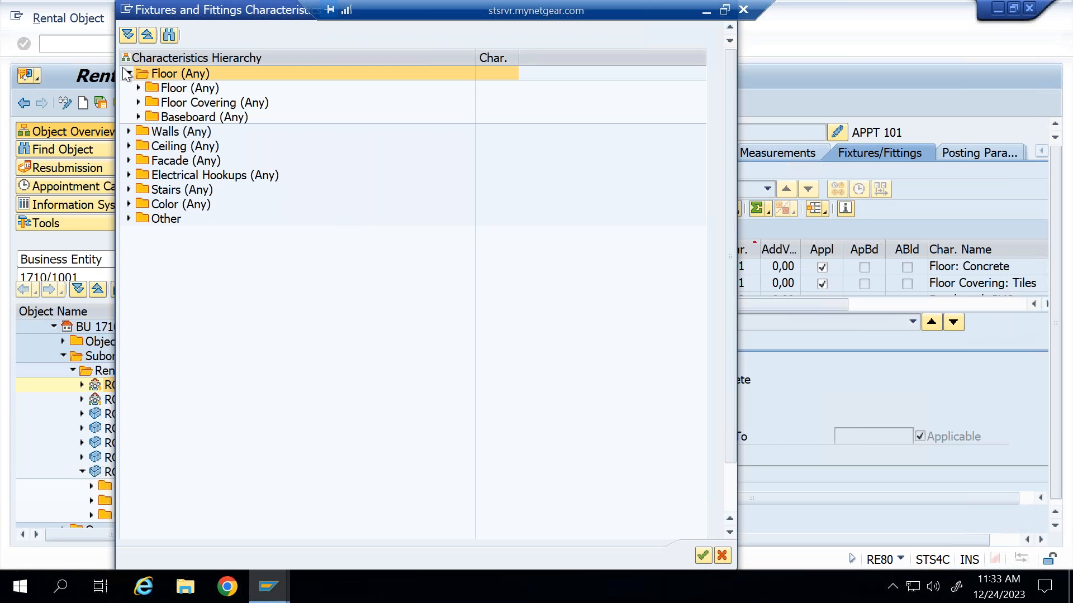
{"action": "left_click", "coordinate": [127, 35]}
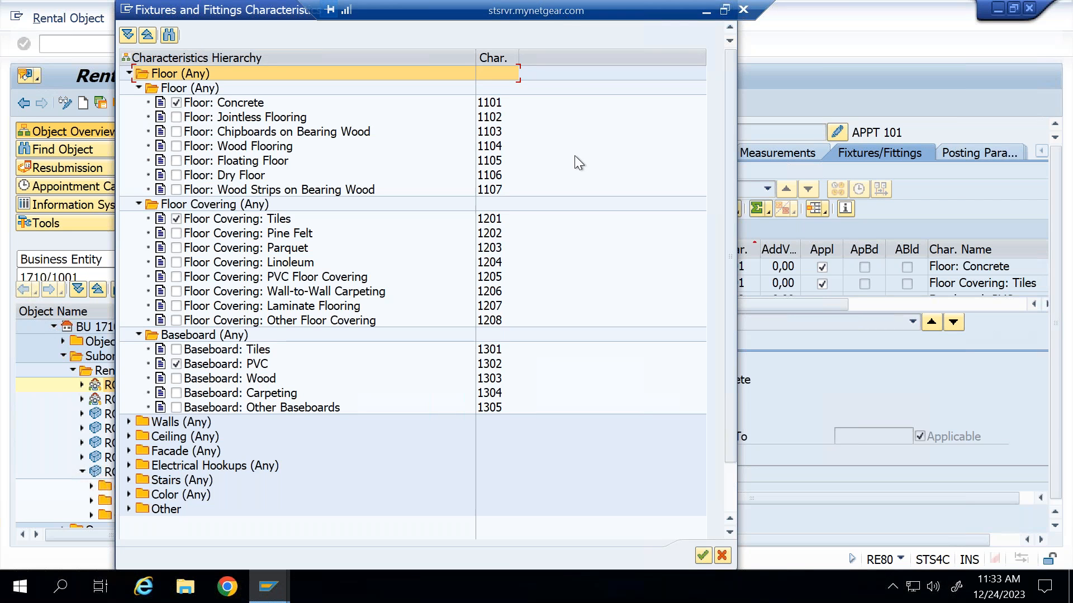
Step: Return to the Fixtures and Fittings Characteristics customizing in the SPRO session and exit it without saving the changes
{"action": "key", "text": "alt+Tab"}
{"action": "key", "text": "alt+Tab"}
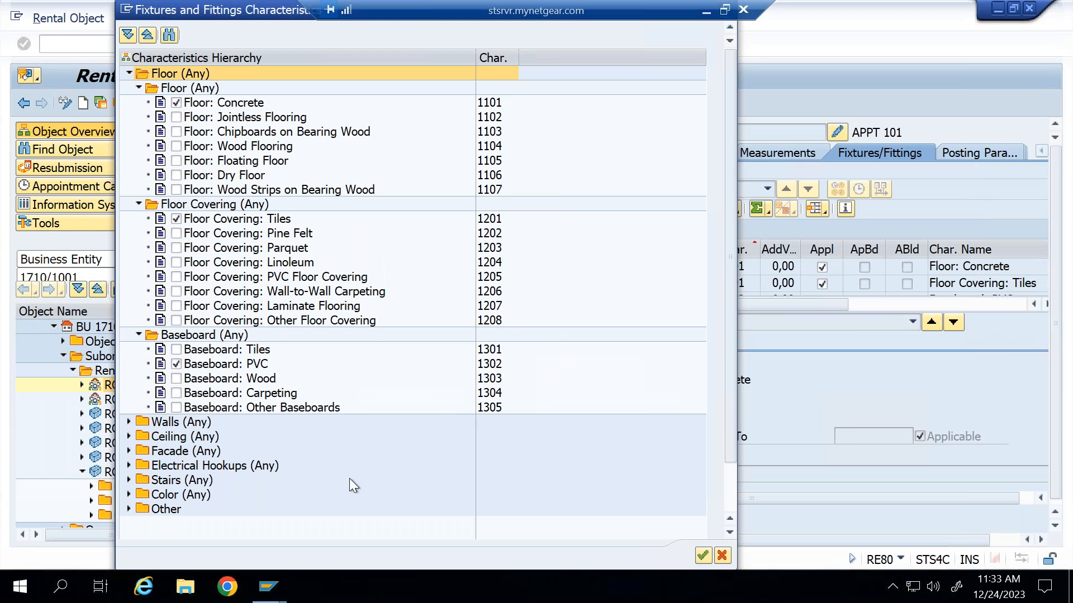
{"action": "mouse_move", "coordinate": [272, 578]}
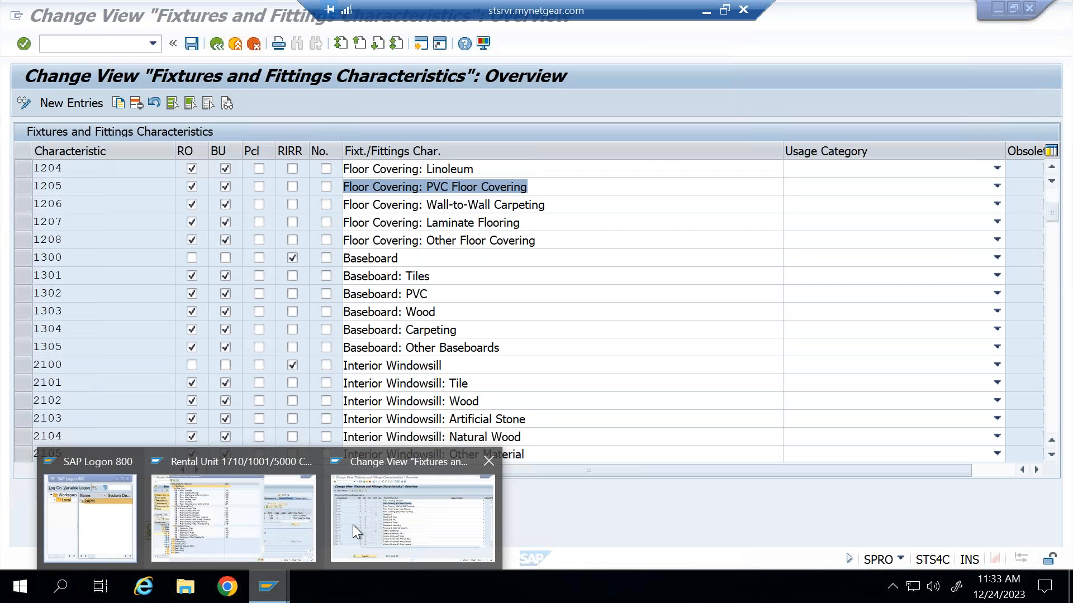
{"action": "left_click", "coordinate": [353, 524]}
{"action": "scroll", "coordinate": [237, 319], "scroll_direction": "up", "scroll_amount": 4}
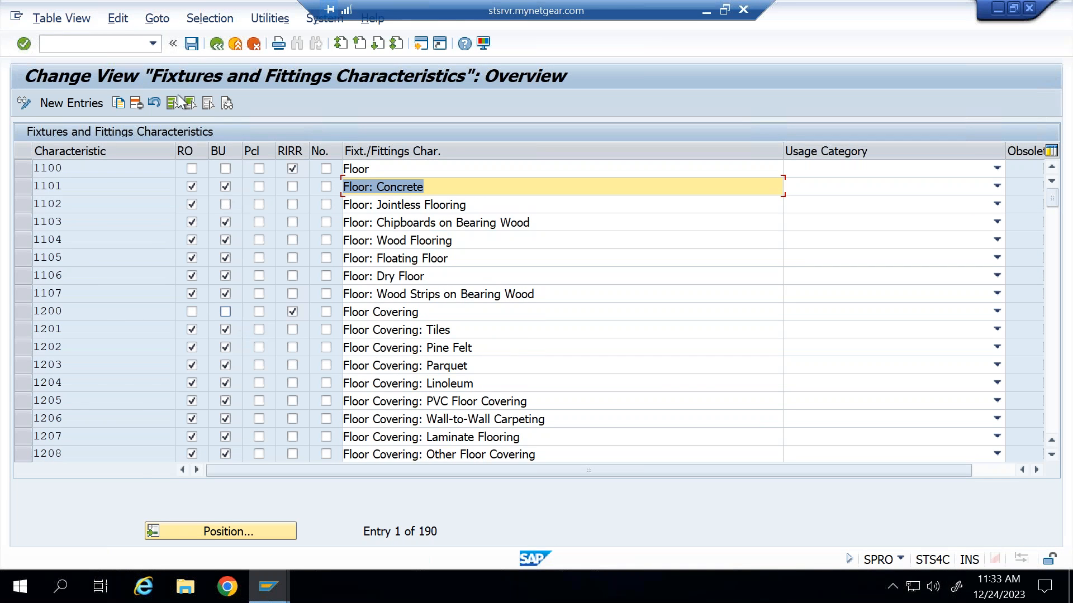
{"action": "left_click", "coordinate": [215, 44]}
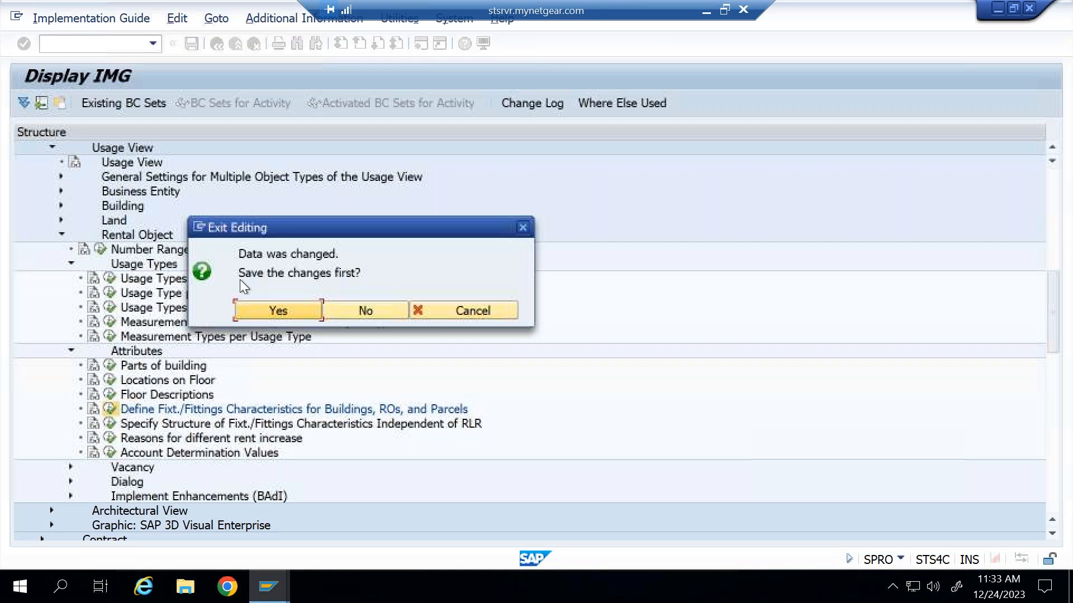
{"action": "left_click", "coordinate": [366, 310]}
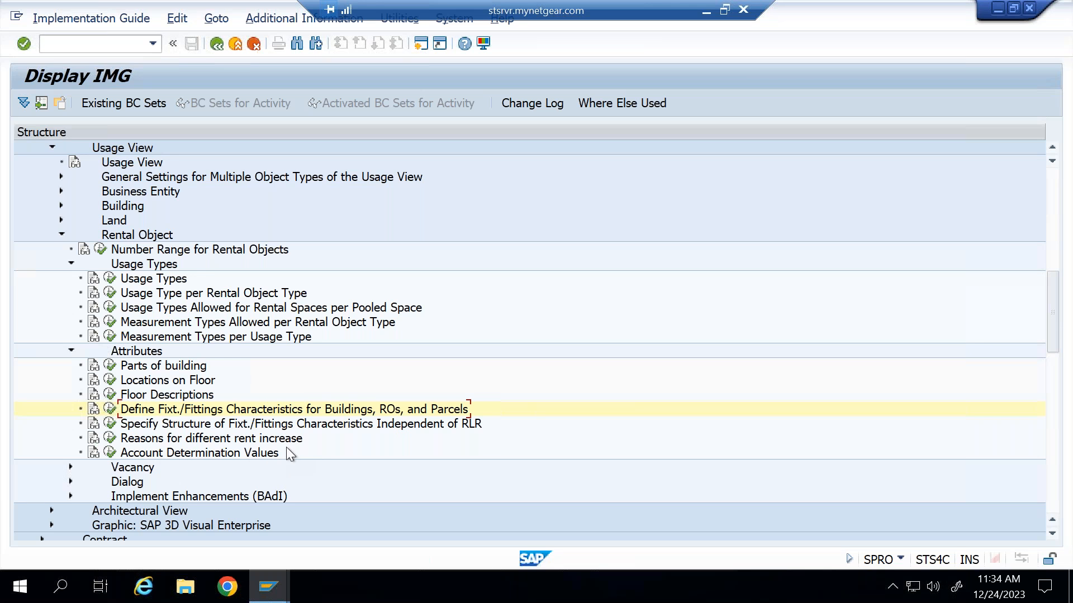
Step: Review the reasons for different rent increase, then leave the view and collapse the Usage Types and Attributes nodes under Rental Object
{"action": "left_click", "coordinate": [111, 439]}
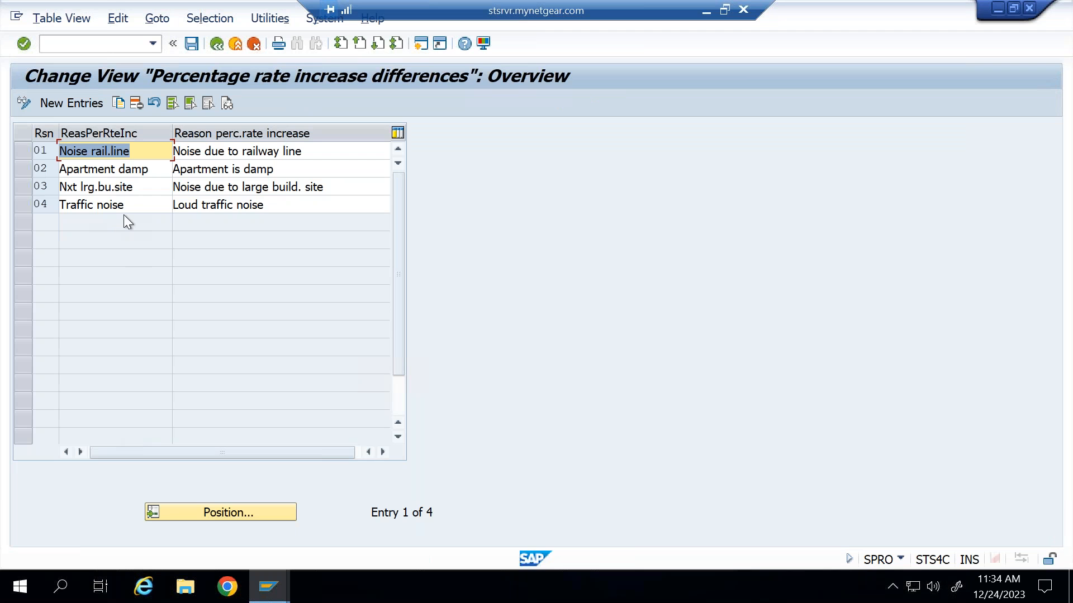
{"action": "key", "text": "F3"}
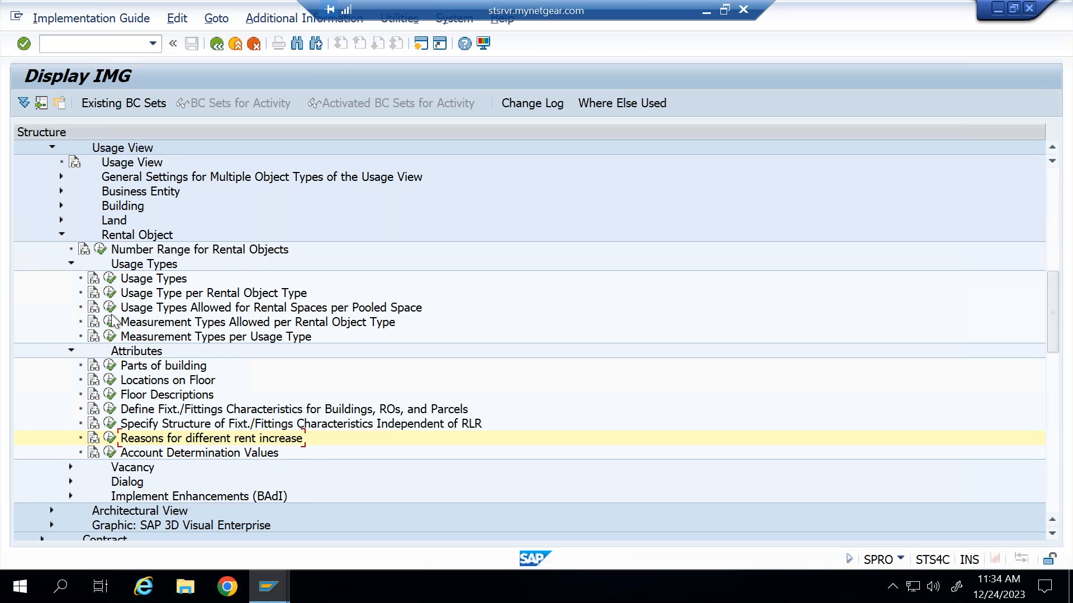
{"action": "left_click", "coordinate": [71, 264]}
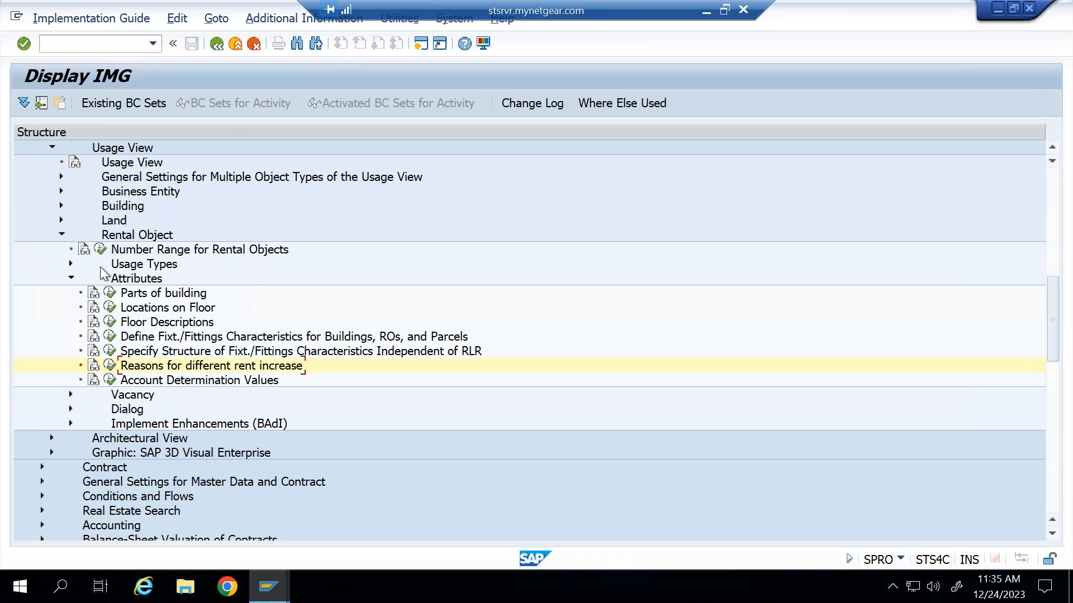
{"action": "left_click", "coordinate": [71, 278]}
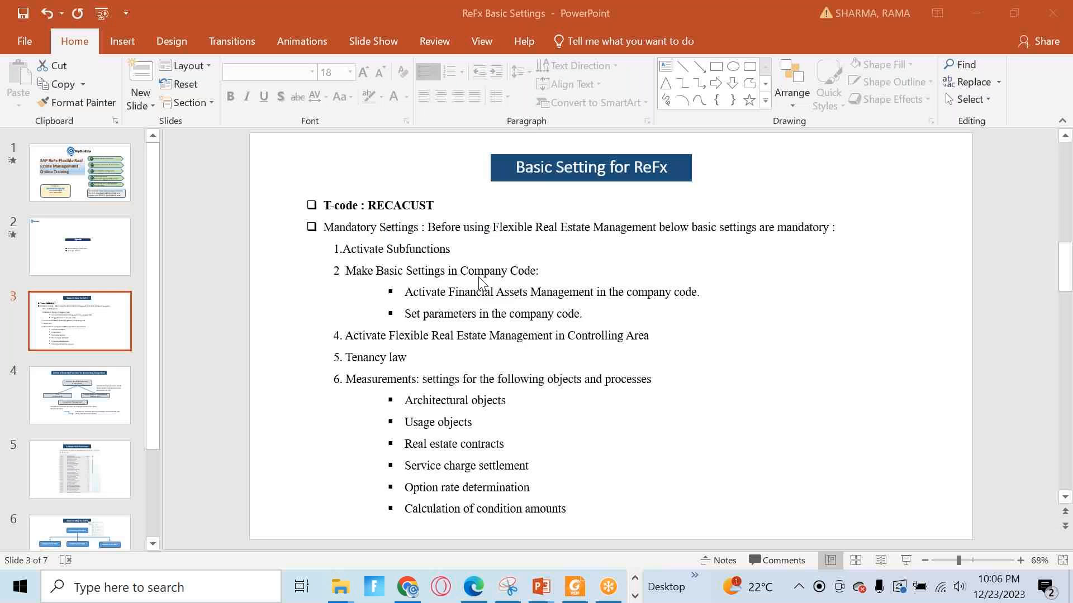
Step: Switch back to the SAP session, restart transaction SPRO and expand Flexible Real Estate Management (RE-FX) in the SAP Reference IMG
{"action": "key", "text": "alt+Tab"}
{"action": "left_click", "coordinate": [558, 166]}
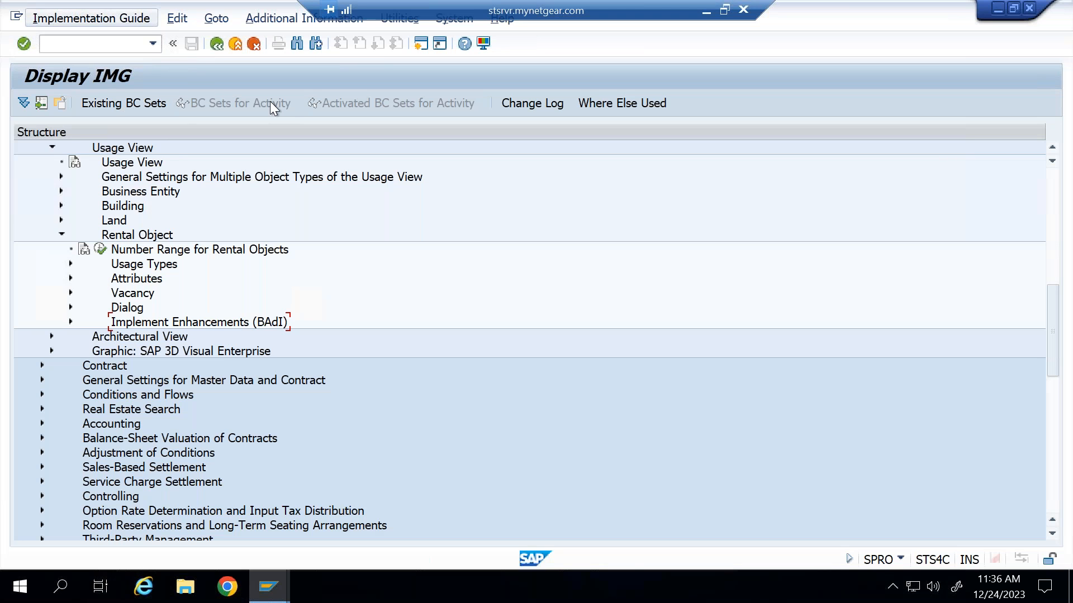
{"action": "left_click", "coordinate": [216, 42]}
{"action": "key", "text": "F3"}
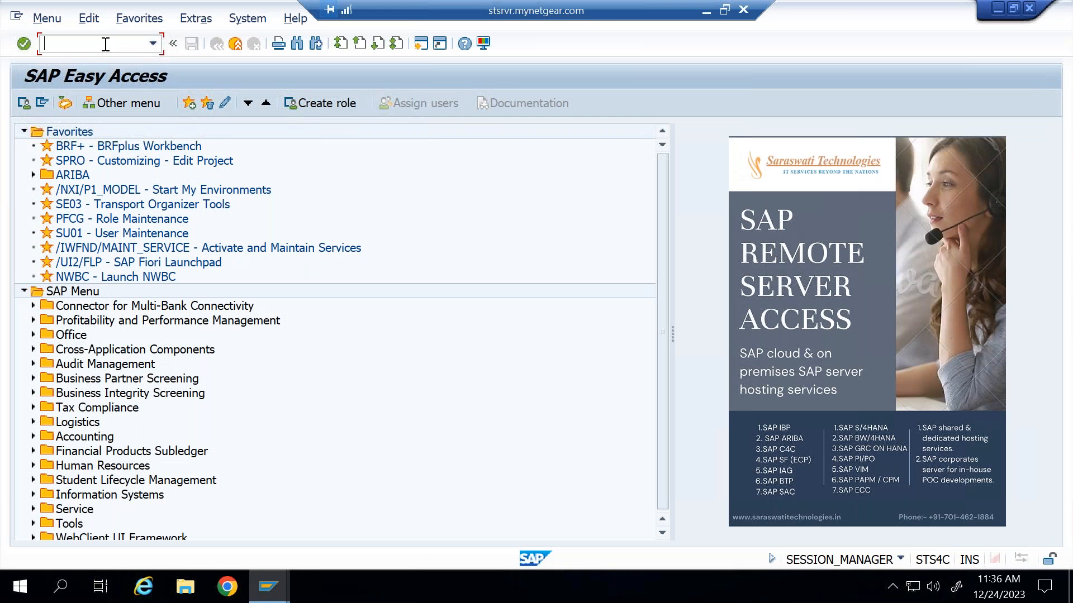
{"action": "type", "text": "spro"}
{"action": "key", "text": "Return"}
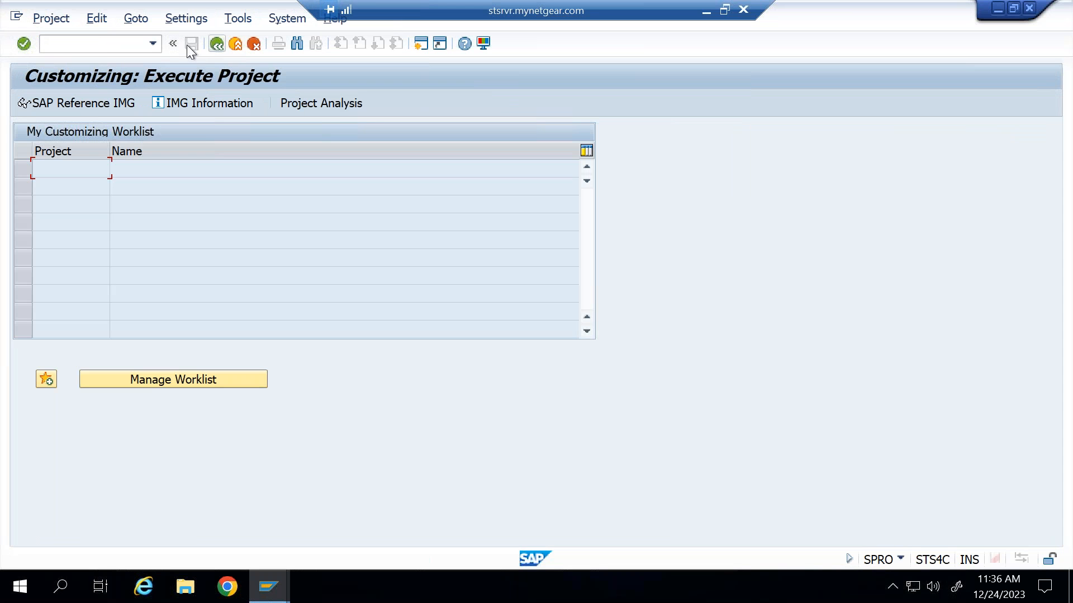
{"action": "left_click", "coordinate": [93, 112]}
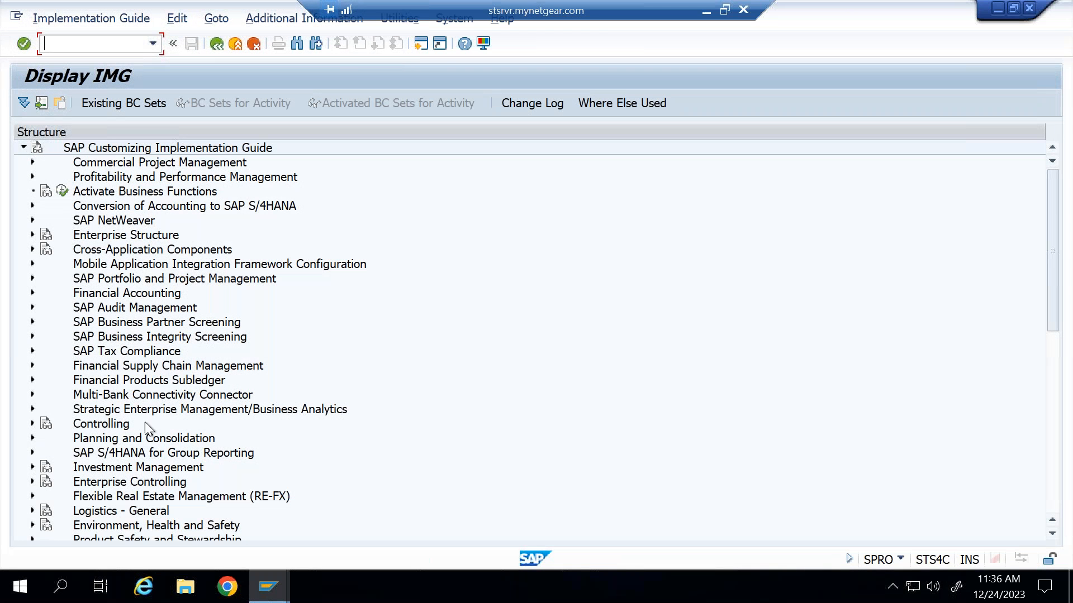
{"action": "left_click", "coordinate": [32, 497]}
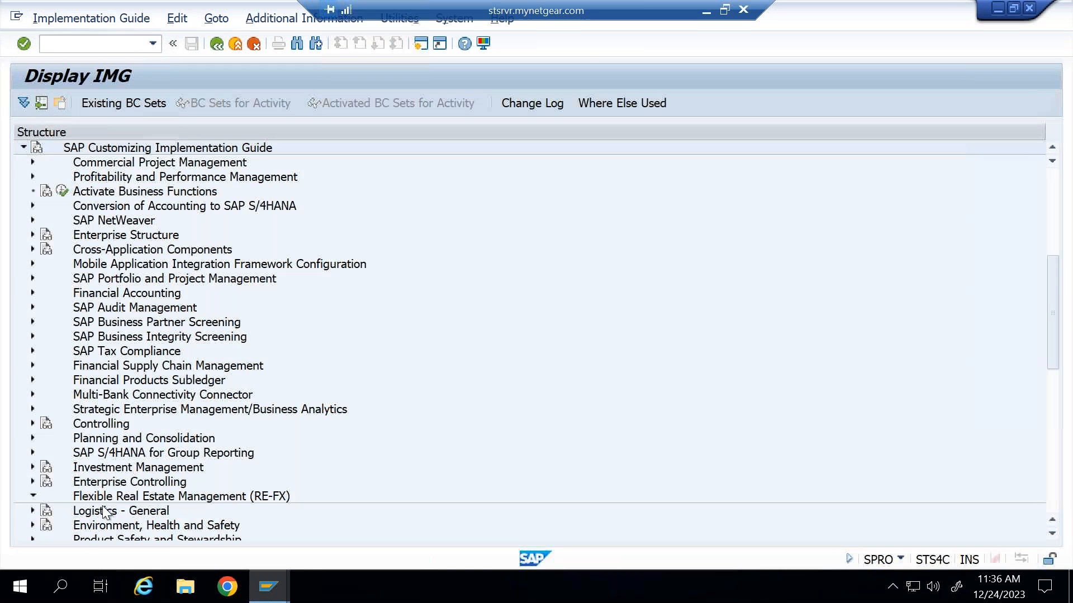
Step: Return to SAP Easy Access, view the RE-FX customizing tree through transaction RECACUST, and exit it
{"action": "left_click", "coordinate": [216, 46]}
{"action": "left_click", "coordinate": [217, 47]}
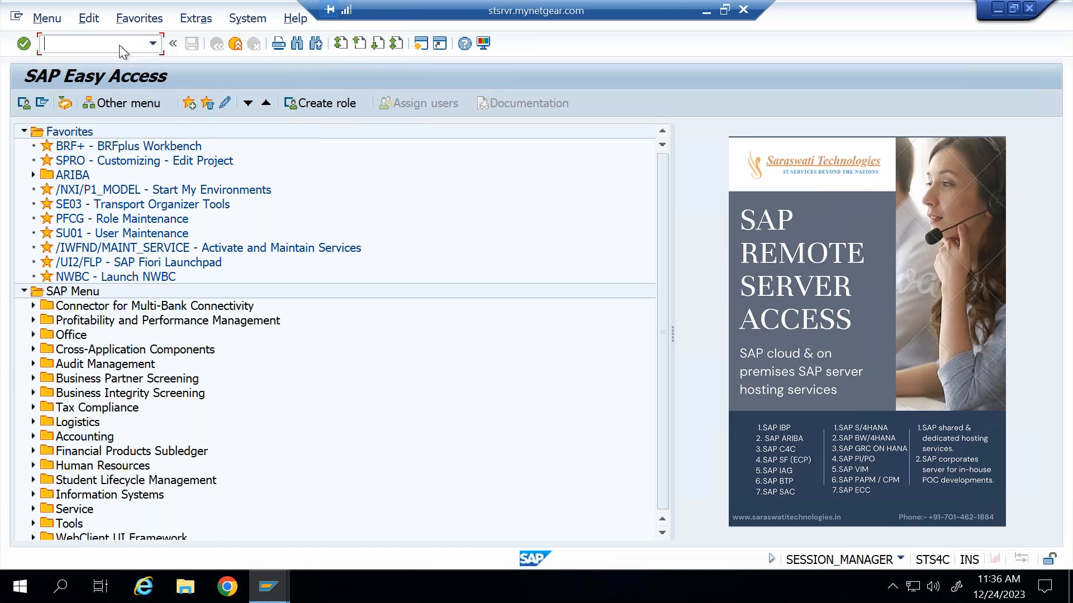
{"action": "type", "text": "recacust"}
{"action": "key", "text": "Return"}
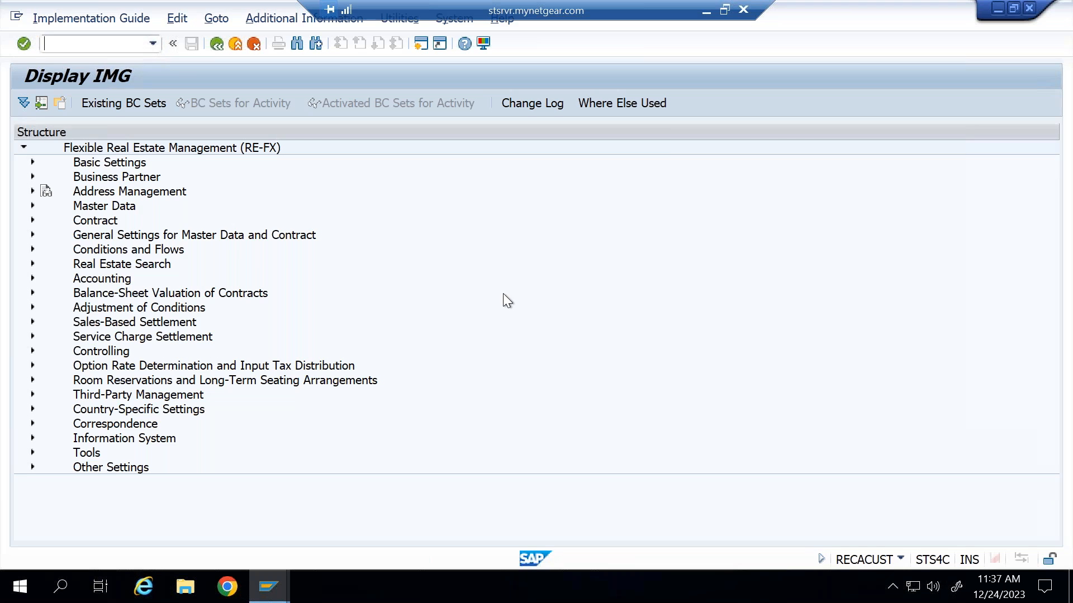
{"action": "left_click", "coordinate": [217, 43]}
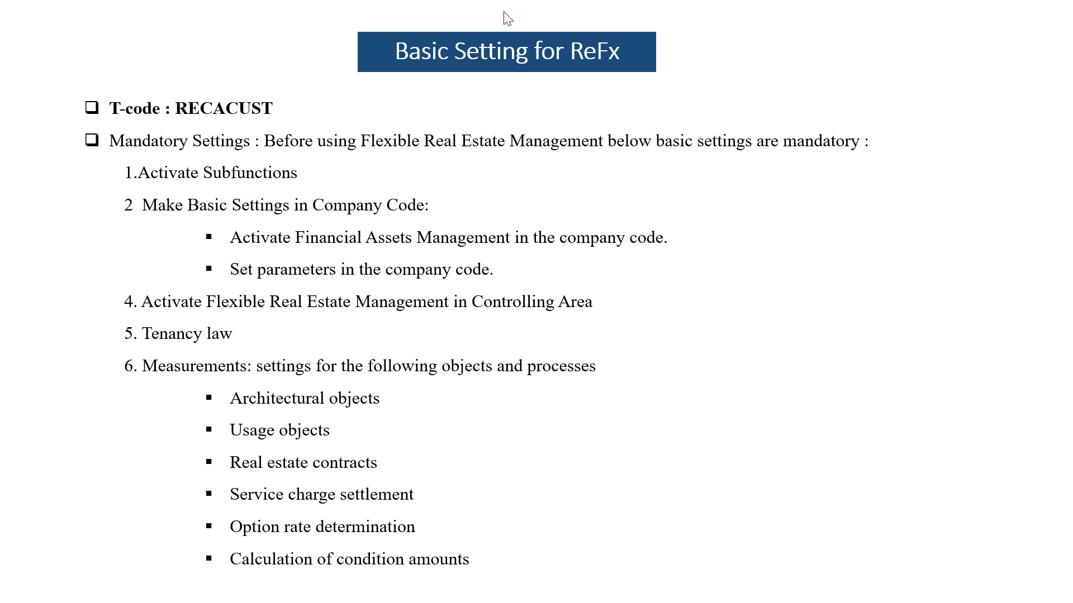
Step: Annotate the Basic Setting for ReFx slide with a tick at Activate Subfunctions and an arrow leading to a handwritten note
{"action": "key", "text": "ctrl+p"}
{"action": "left_click_drag", "start_coordinate": [81, 162], "coordinate": [214, 149]}
{"action": "mouse_move", "coordinate": [328, 166]}
{"action": "left_mouse_down"}
{"action": "mouse_move", "coordinate": [792, 52]}
{"action": "mouse_move", "coordinate": [805, 73]}
{"action": "mouse_move", "coordinate": [830, 33]}
{"action": "mouse_move", "coordinate": [856, 62]}
{"action": "mouse_move", "coordinate": [874, 42]}
{"action": "mouse_move", "coordinate": [910, 63]}
{"action": "mouse_move", "coordinate": [922, 41]}
{"action": "left_mouse_up"}
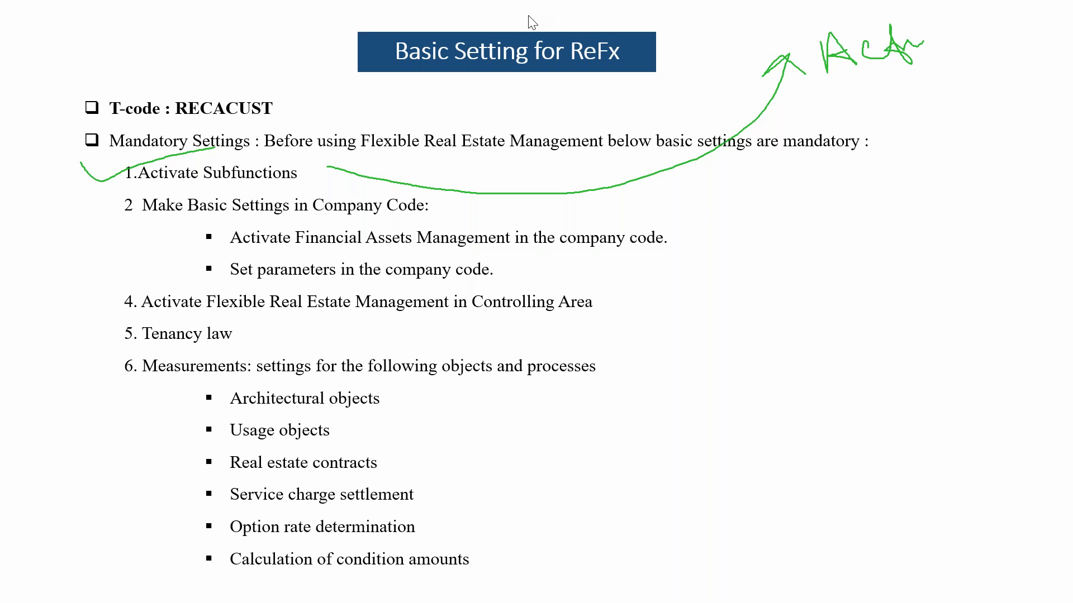
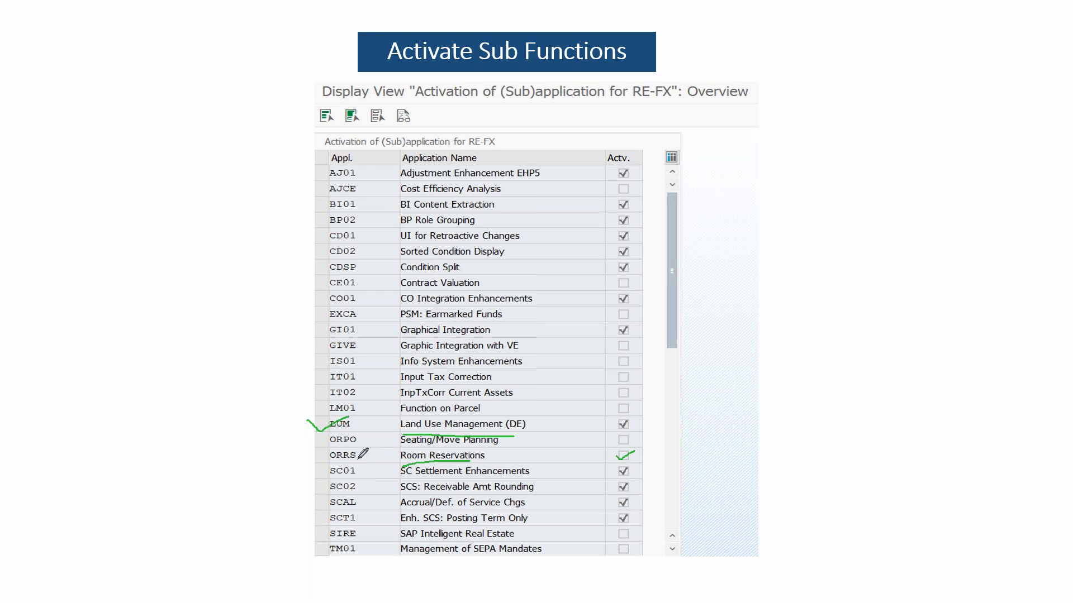
Step: Ink ticks at ORPO and SC01, underline SC Settlement Enhancements, erase all drawings and advance to the Controlling Area 0001 slide
{"action": "left_click_drag", "start_coordinate": [316, 441], "coordinate": [346, 434]}
{"action": "left_click_drag", "start_coordinate": [620, 438], "coordinate": [668, 429]}
{"action": "left_click_drag", "start_coordinate": [387, 471], "coordinate": [552, 479]}
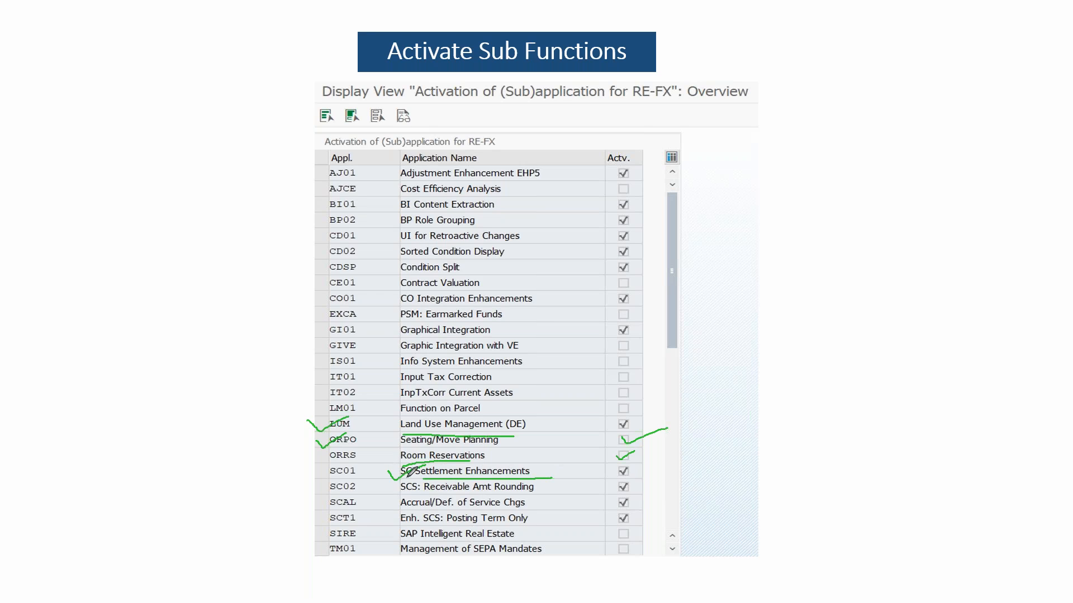
{"action": "left_click_drag", "start_coordinate": [307, 470], "coordinate": [338, 463]}
{"action": "left_click", "coordinate": [485, 118]}
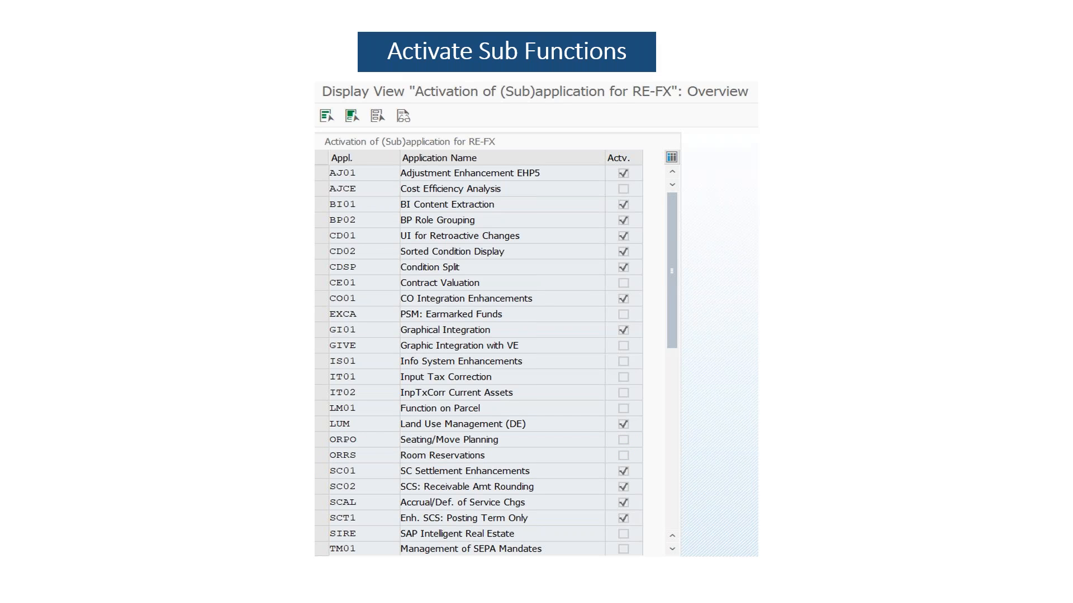
{"action": "left_click", "coordinate": [592, 269]}
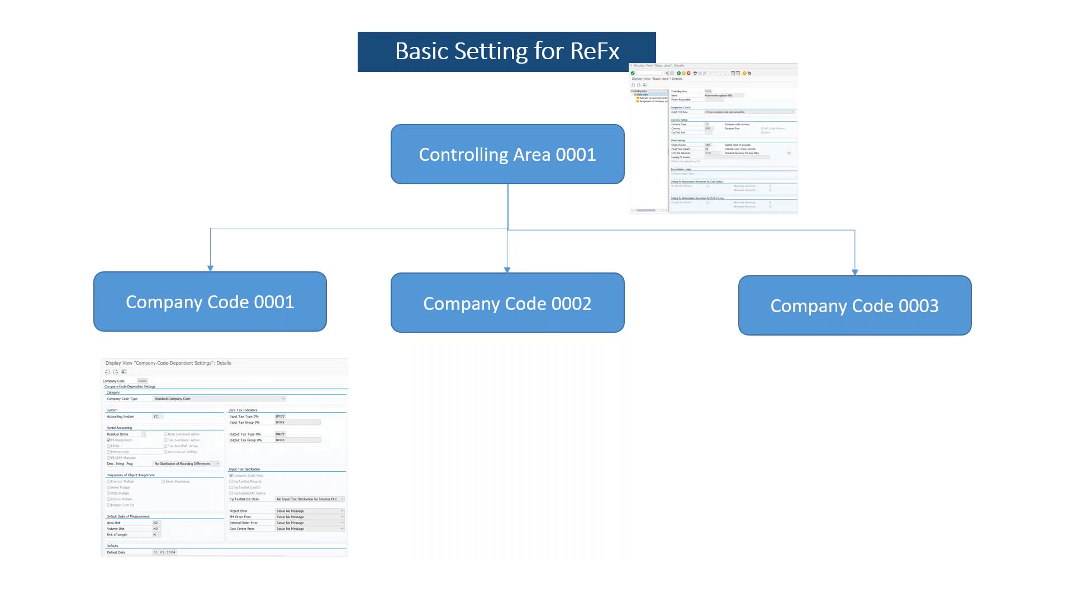
Step: Draw pen ticks on Controlling Area 0001 and on Company Codes 0001, 0002 and 0003
{"action": "key", "text": "ctrl+p"}
{"action": "left_click_drag", "start_coordinate": [448, 121], "coordinate": [549, 96]}
{"action": "left_click_drag", "start_coordinate": [109, 261], "coordinate": [198, 251]}
{"action": "left_click_drag", "start_coordinate": [492, 266], "coordinate": [577, 260]}
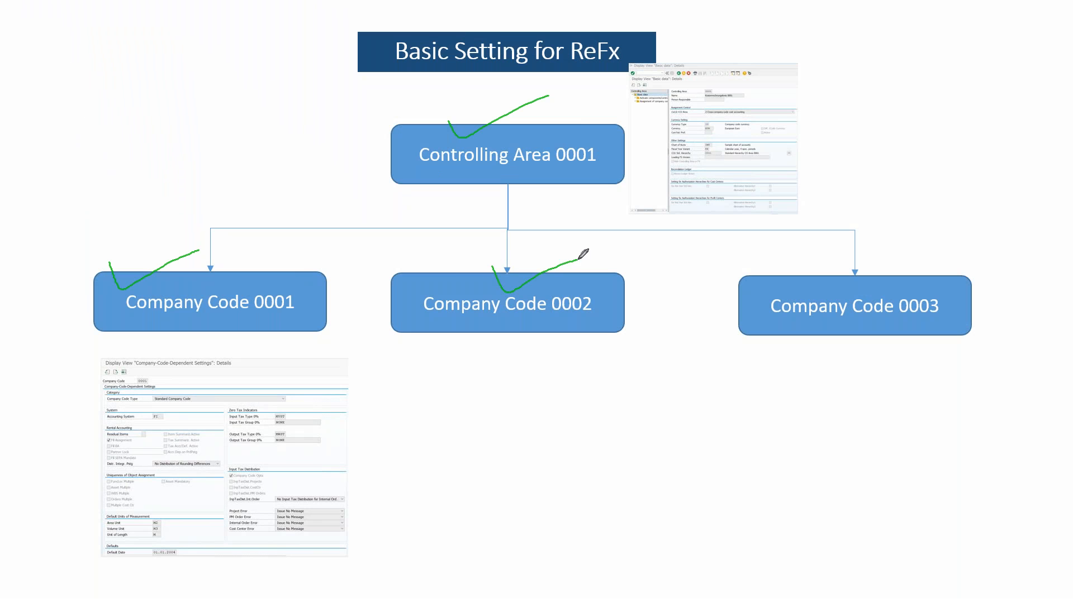
{"action": "left_click_drag", "start_coordinate": [806, 263], "coordinate": [890, 259]}
Step: Tick Company Code 0001 and both settings screenshots, link the controlling area to Company Code 0001, and erase all drawings
{"action": "left_click_drag", "start_coordinate": [228, 274], "coordinate": [265, 259]}
{"action": "left_click_drag", "start_coordinate": [45, 354], "coordinate": [106, 371]}
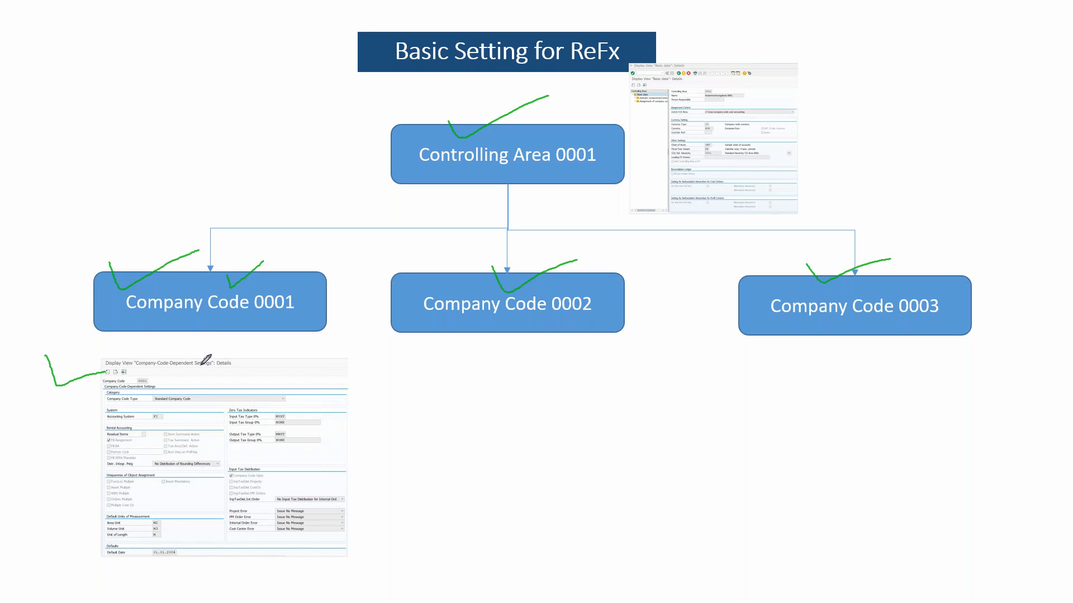
{"action": "left_click_drag", "start_coordinate": [630, 135], "coordinate": [770, 122]}
{"action": "left_click_drag", "start_coordinate": [541, 180], "coordinate": [260, 265]}
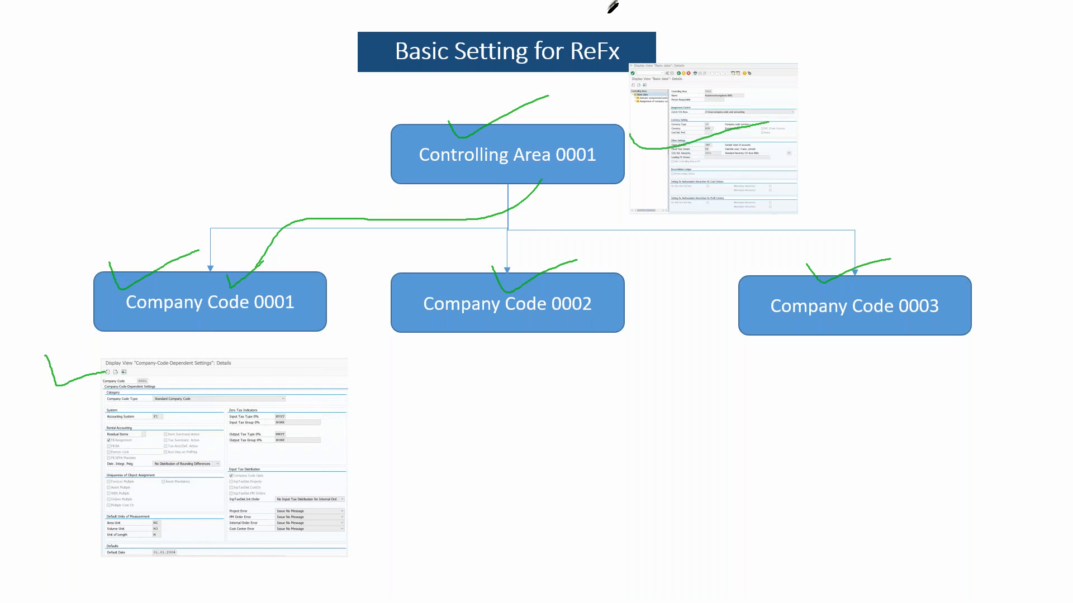
{"action": "key", "text": "e"}
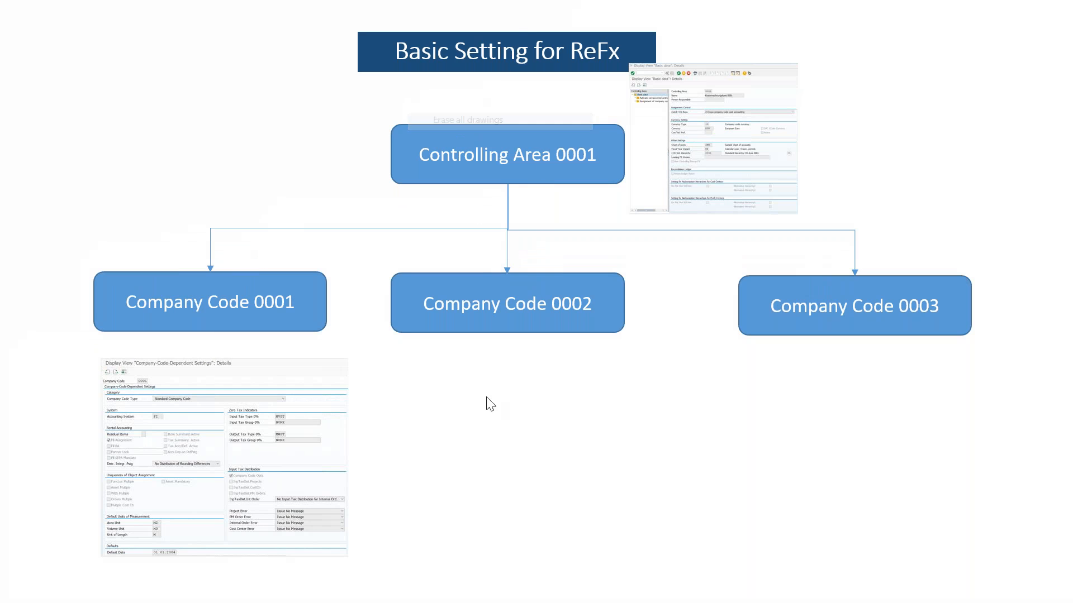
Step: Show the Activate Business Function slide, end the slide show and open slide 4 on business functions for accounting integration
{"action": "left_click", "coordinate": [571, 383]}
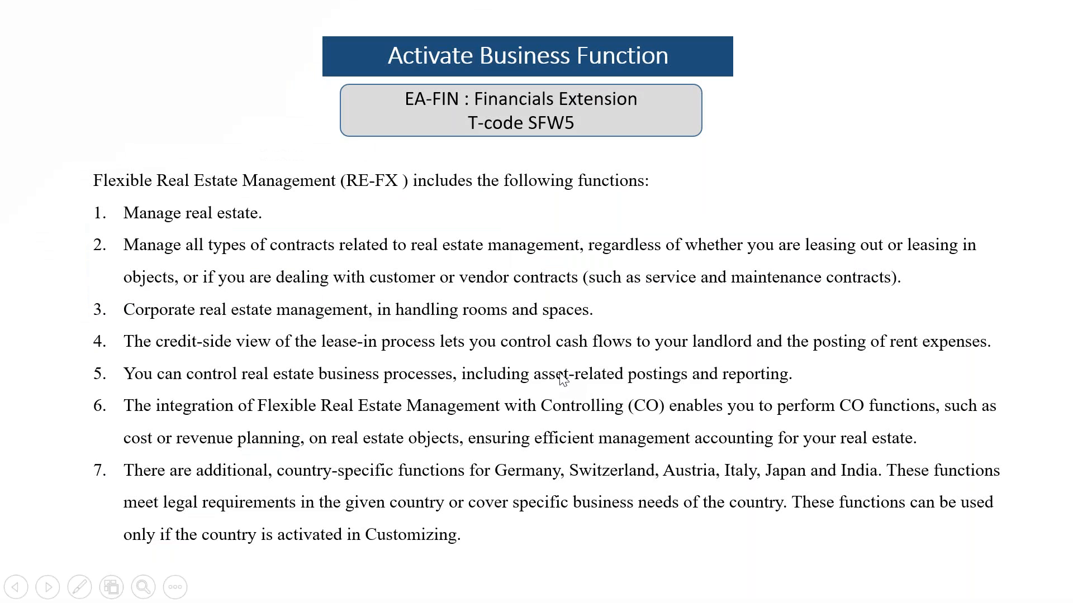
{"action": "left_click", "coordinate": [510, 364]}
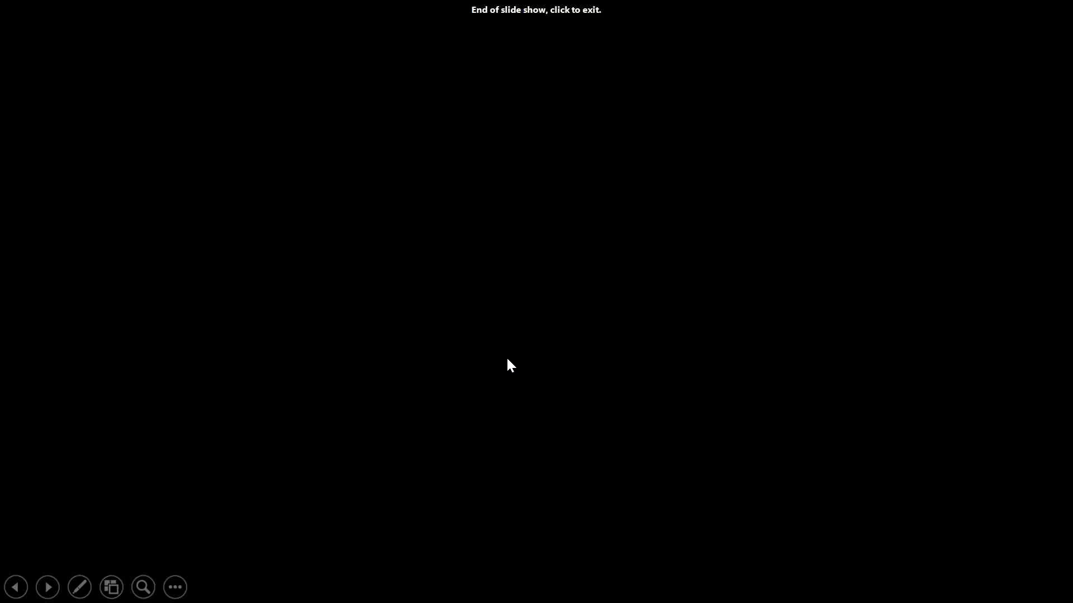
{"action": "key", "text": "Left"}
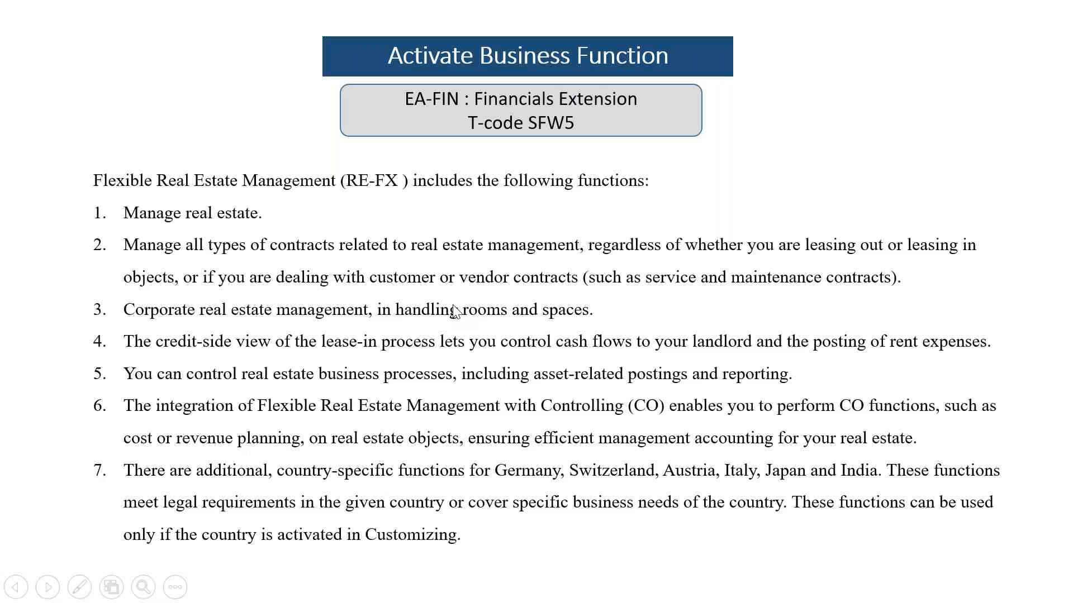
{"action": "key", "text": "Escape"}
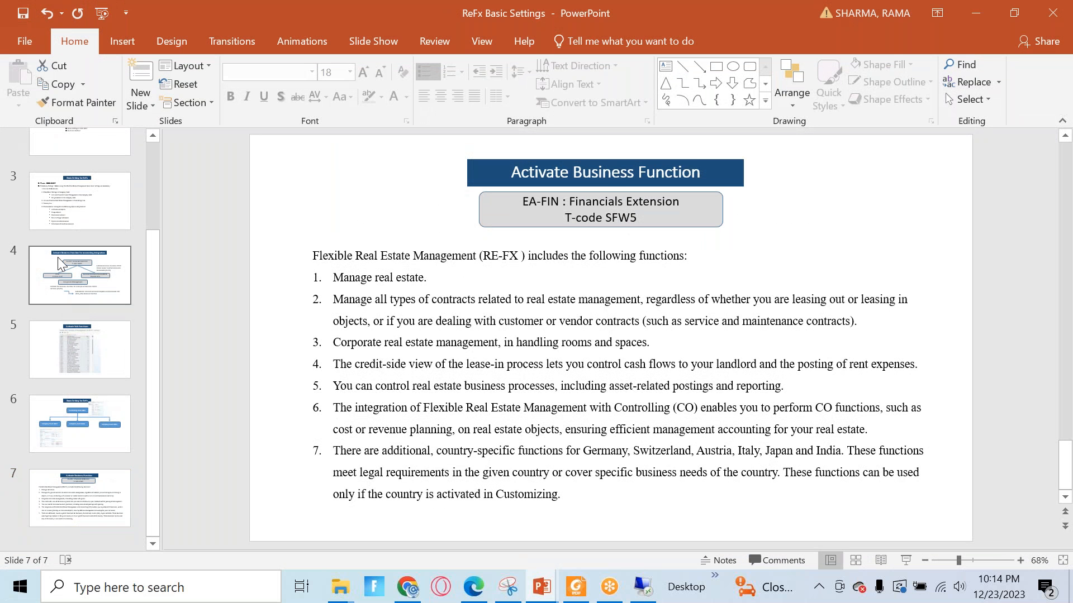
{"action": "left_click", "coordinate": [55, 254]}
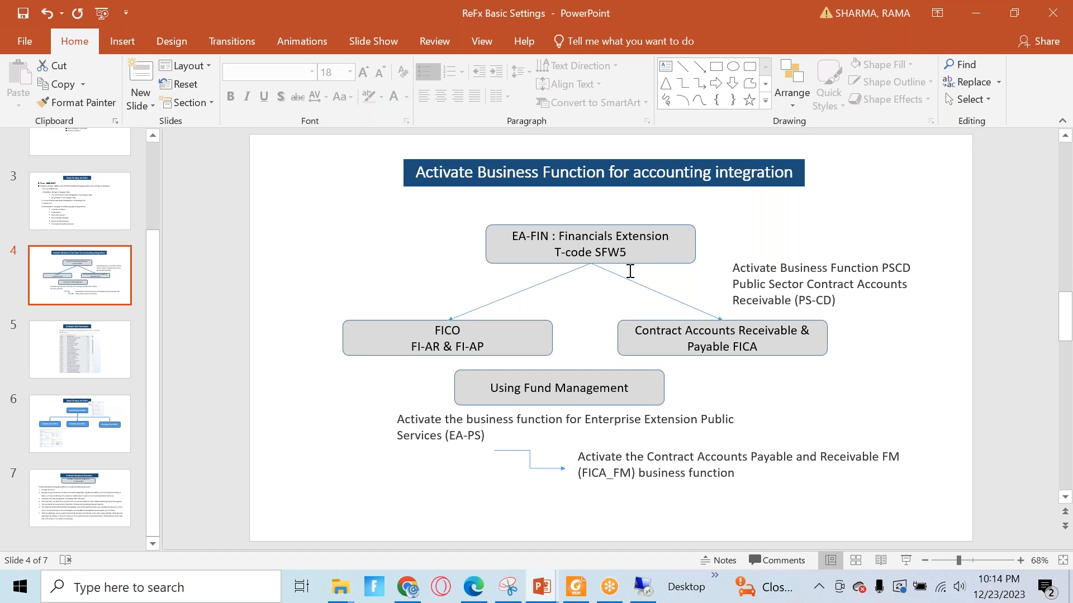
Step: Switch to the SAP session and try to open transaction SFW5
{"action": "left_click", "coordinate": [648, 583]}
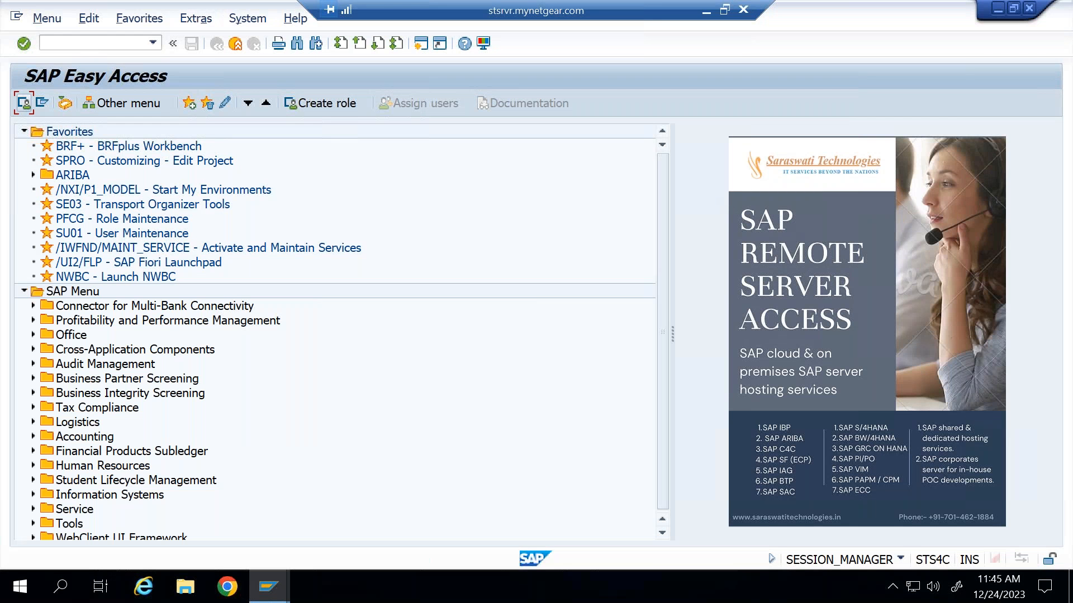
{"action": "type", "text": "sfw5"}
{"action": "key", "text": "Return"}
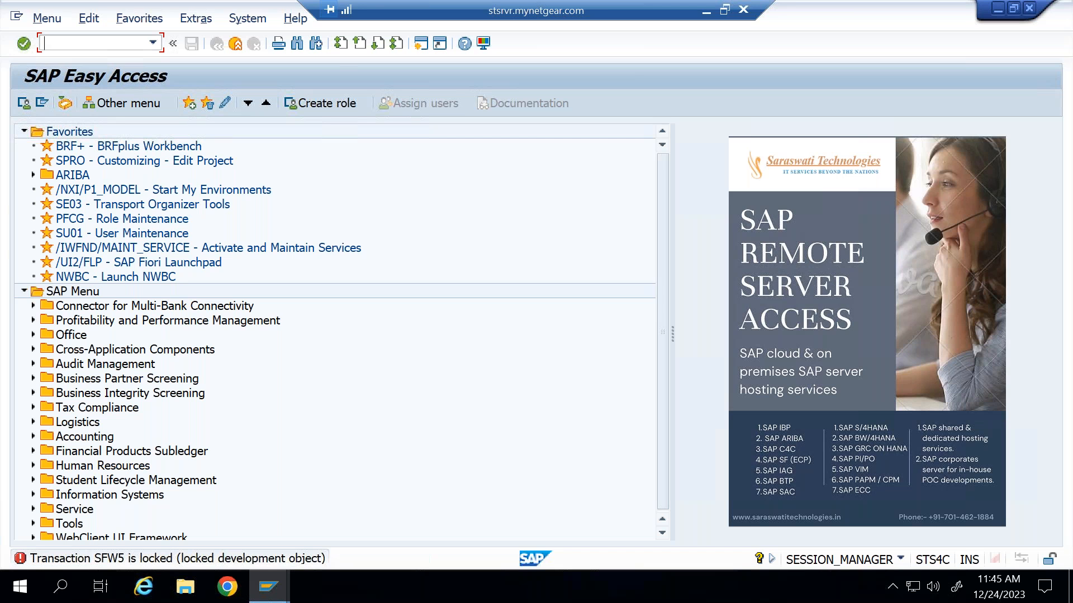
Step: Start transaction RECACUST, expand Basic Settings and open the Activate Subfunctions activity
{"action": "type", "text": "recac"}
{"action": "type", "text": "st"}
{"action": "key", "text": "Return"}
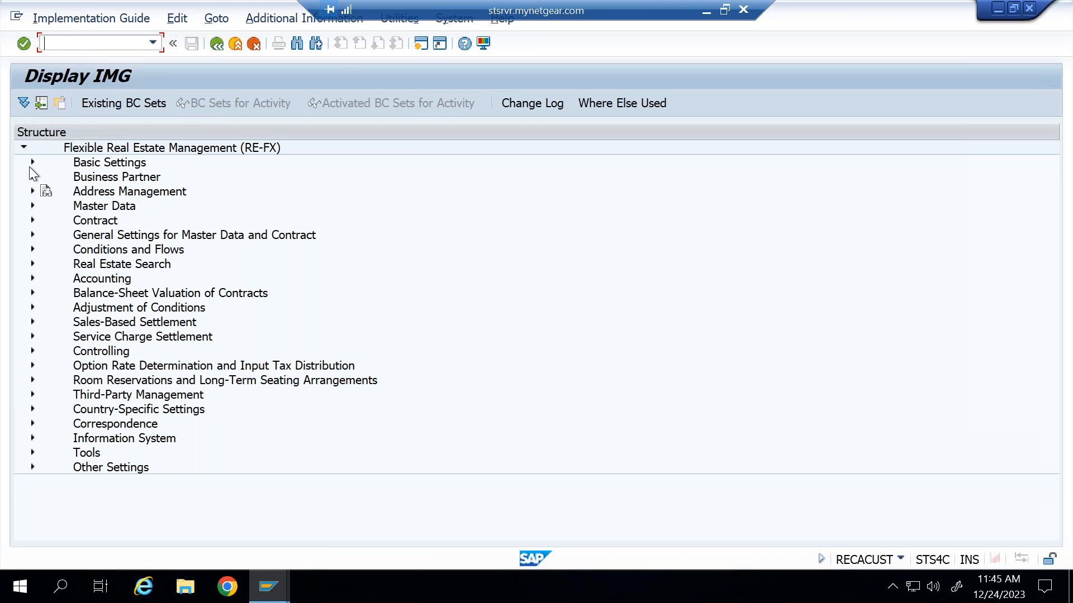
{"action": "left_click", "coordinate": [31, 163]}
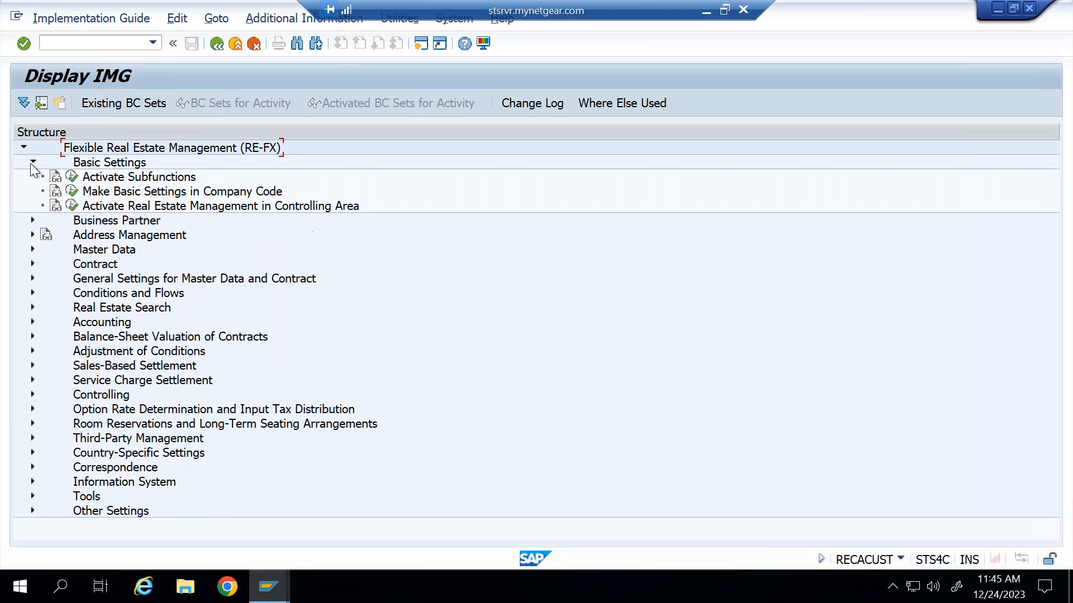
{"action": "left_click", "coordinate": [72, 178]}
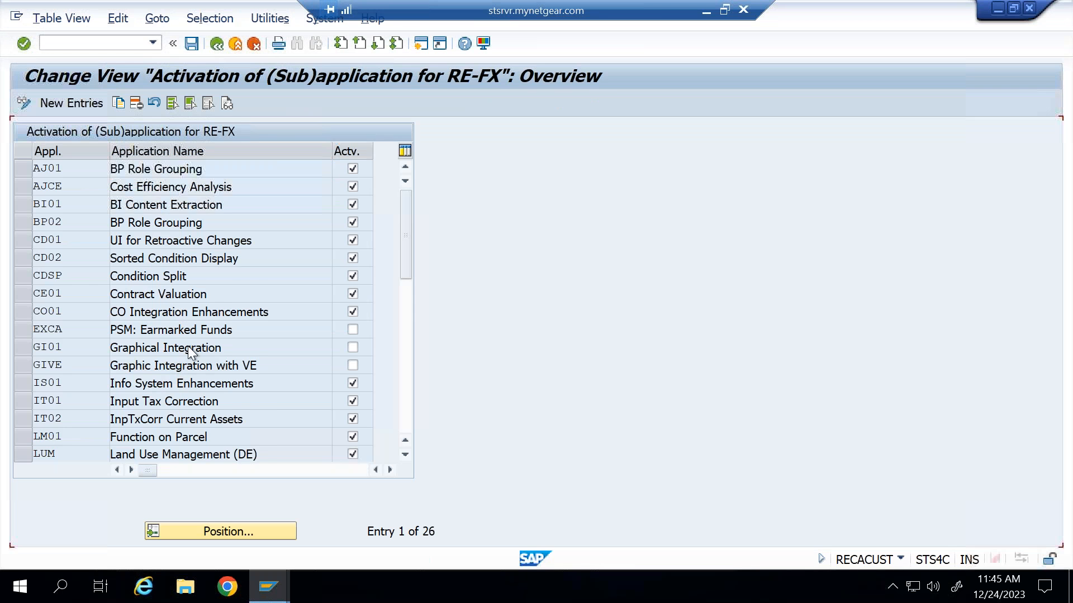
Step: Review the RE-FX subapplication activation list, including Room Reservations, and return to the Basic Settings tree
{"action": "scroll", "coordinate": [180, 357], "scroll_direction": "down", "scroll_amount": 2}
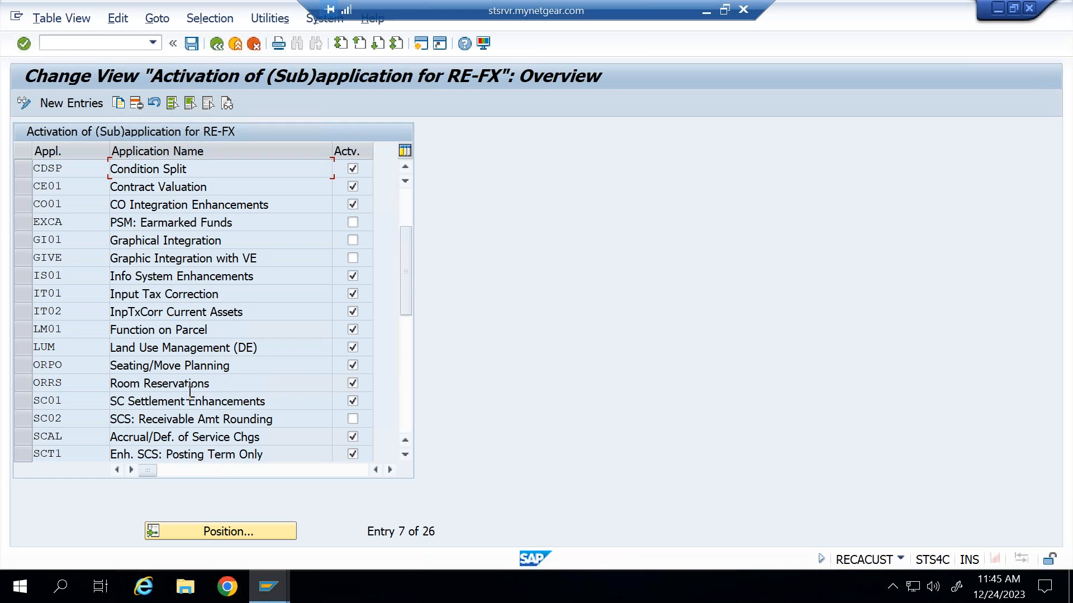
{"action": "left_click", "coordinate": [352, 383]}
{"action": "scroll", "coordinate": [198, 259], "scroll_direction": "up", "scroll_amount": 2}
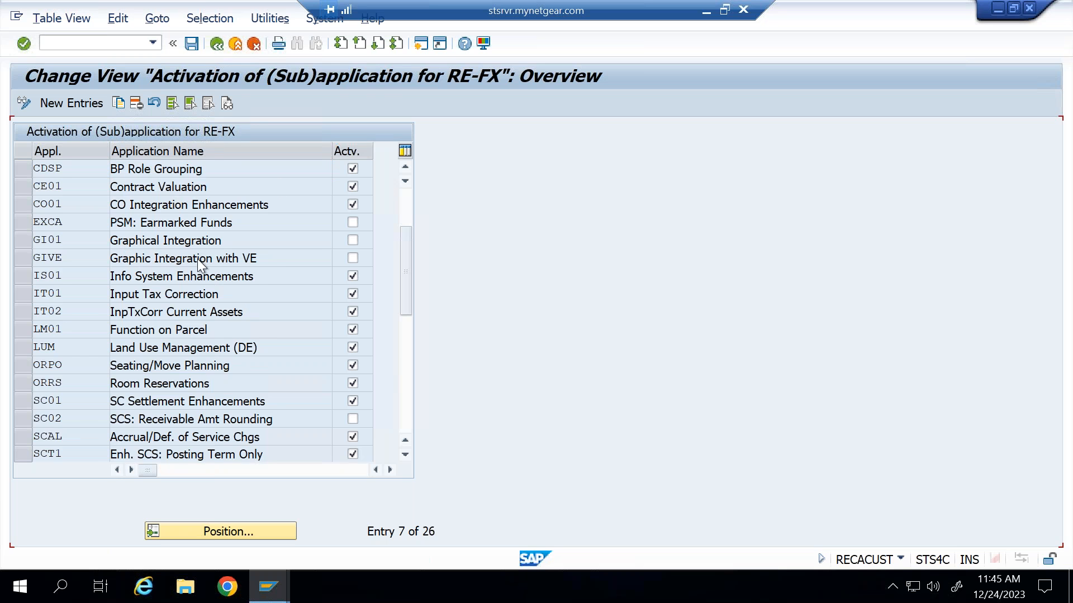
{"action": "scroll", "coordinate": [199, 258], "scroll_direction": "up", "scroll_amount": 2}
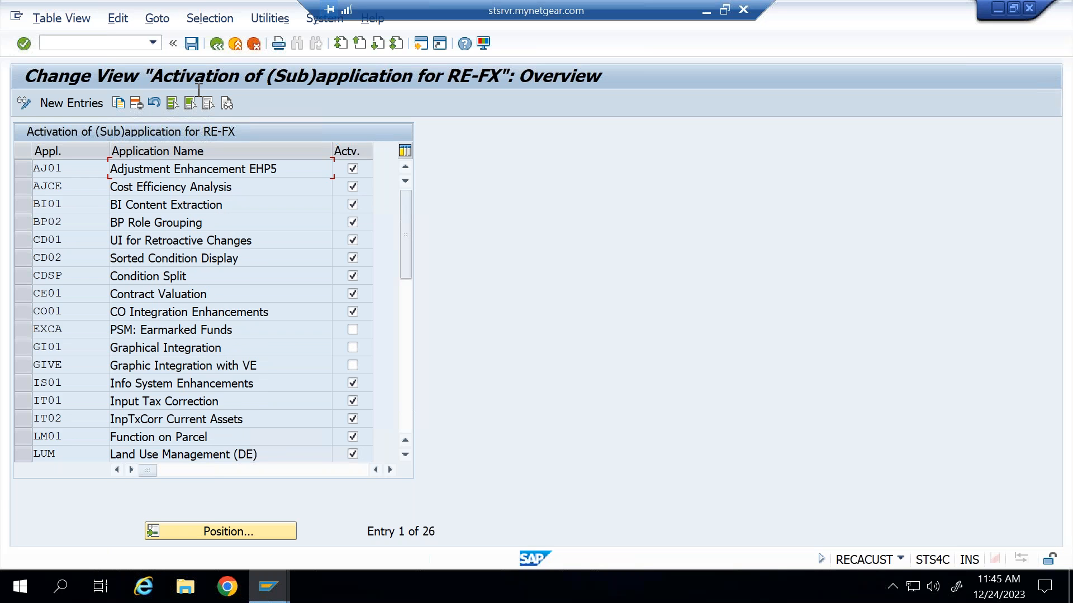
{"action": "left_click", "coordinate": [215, 44]}
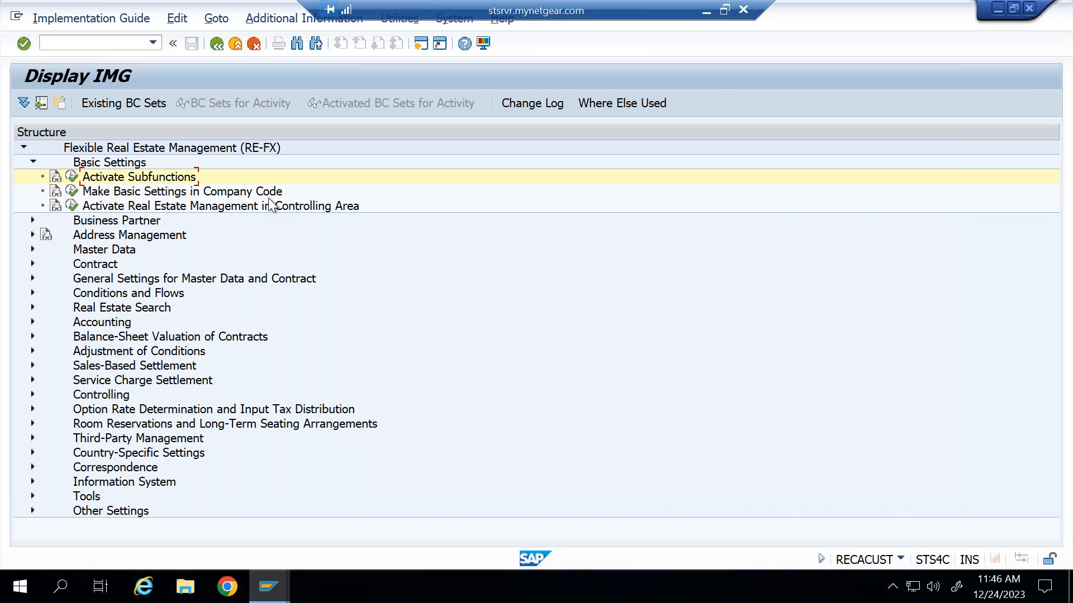
Step: Open Make Basic Settings in Company Code, show the details of company code 1710 and view the available company code types
{"action": "left_click", "coordinate": [71, 191]}
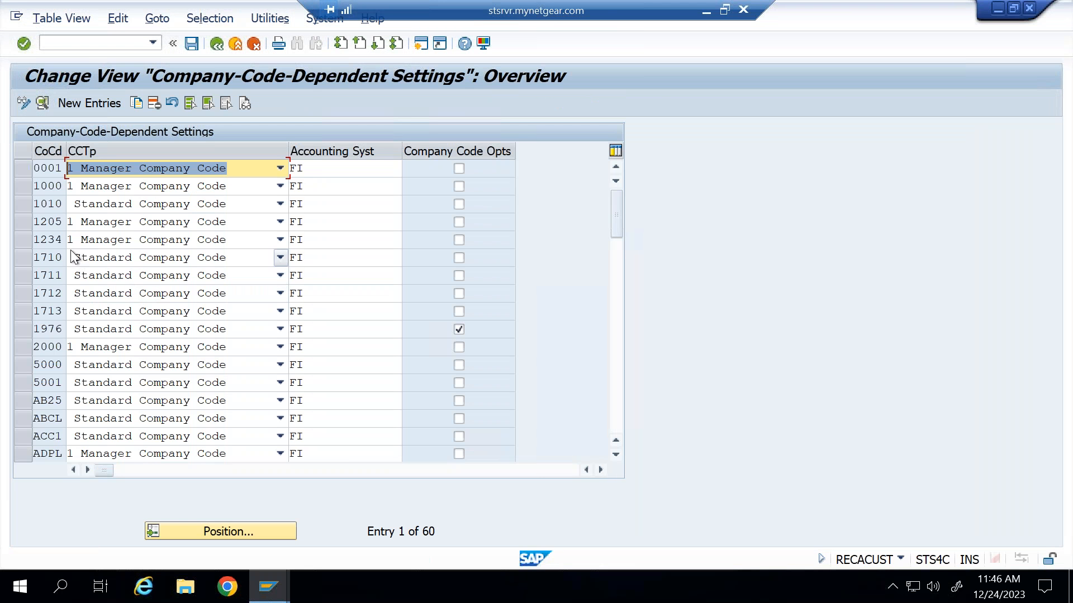
{"action": "left_click", "coordinate": [23, 257]}
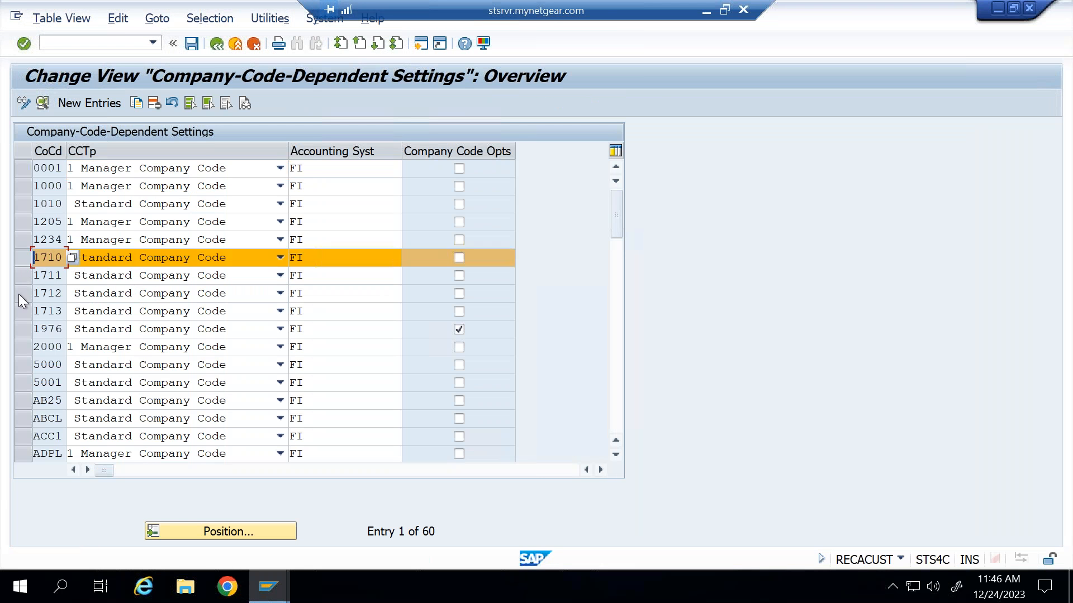
{"action": "double_click", "coordinate": [58, 256]}
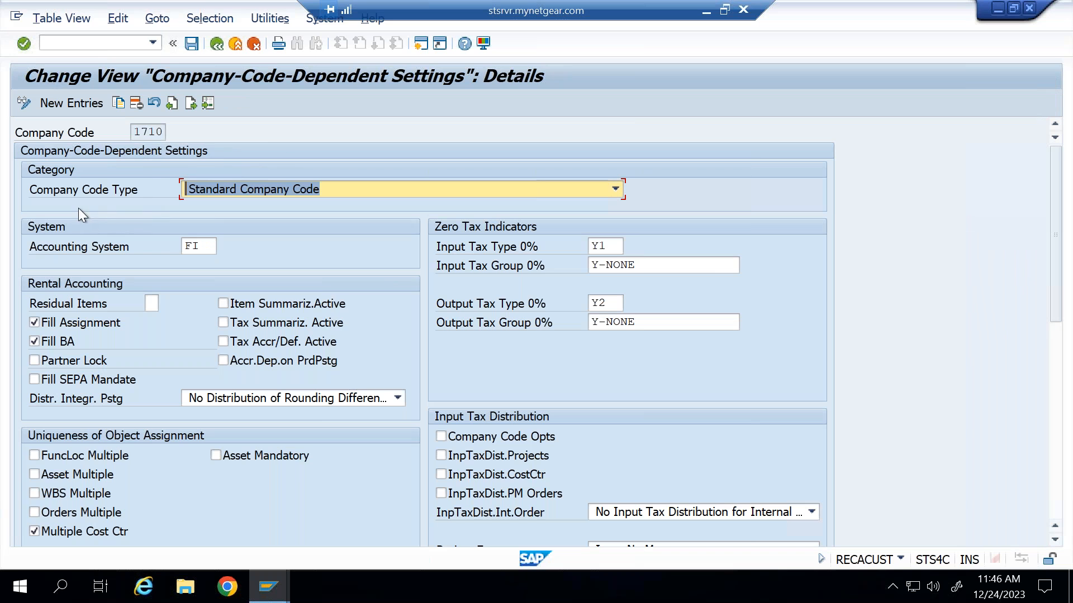
{"action": "left_click", "coordinate": [267, 191]}
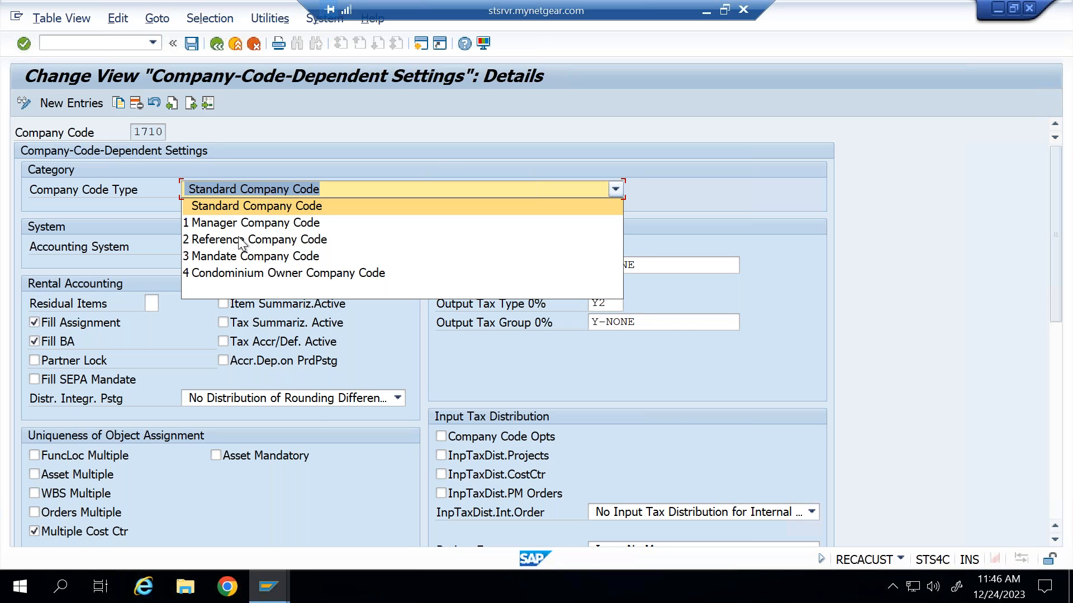
{"action": "left_click", "coordinate": [427, 153]}
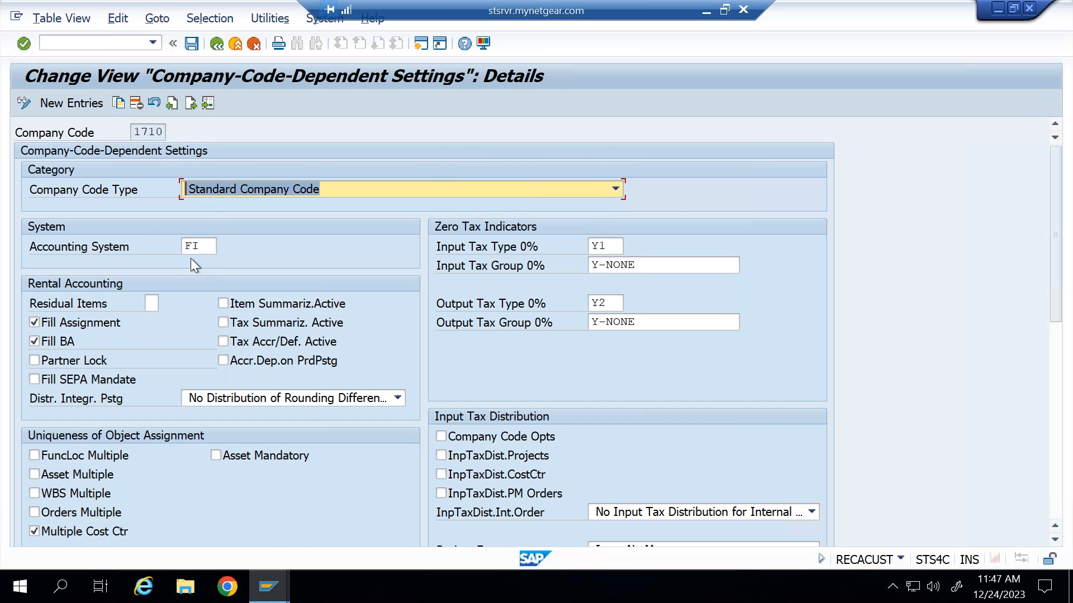
Step: List the accounting systems available for company code 1710 and choose FI, SAP Financial Accounting
{"action": "left_click", "coordinate": [205, 246]}
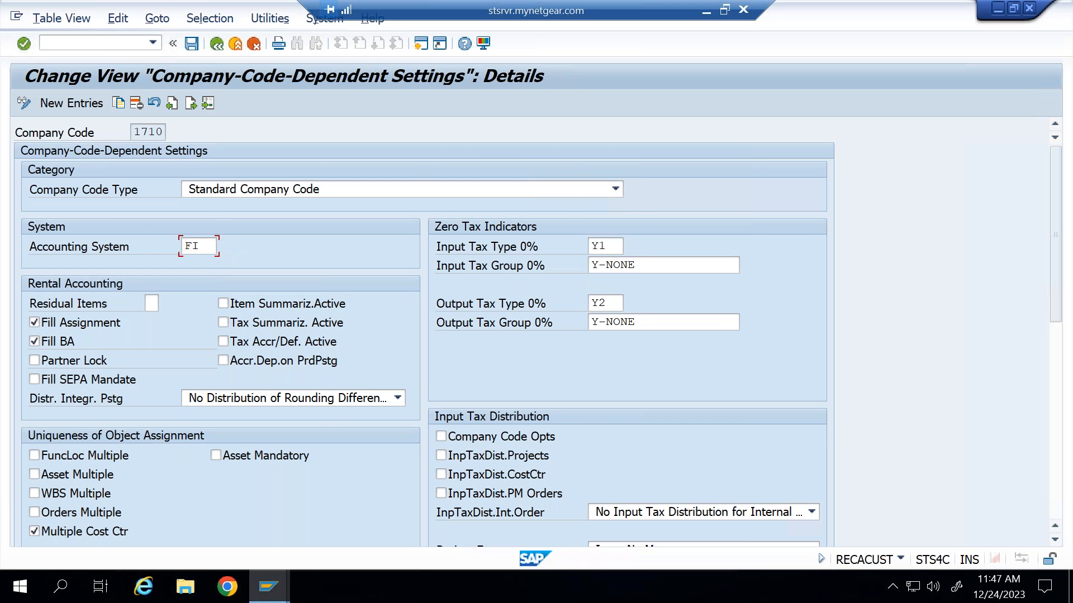
{"action": "key", "text": "F4"}
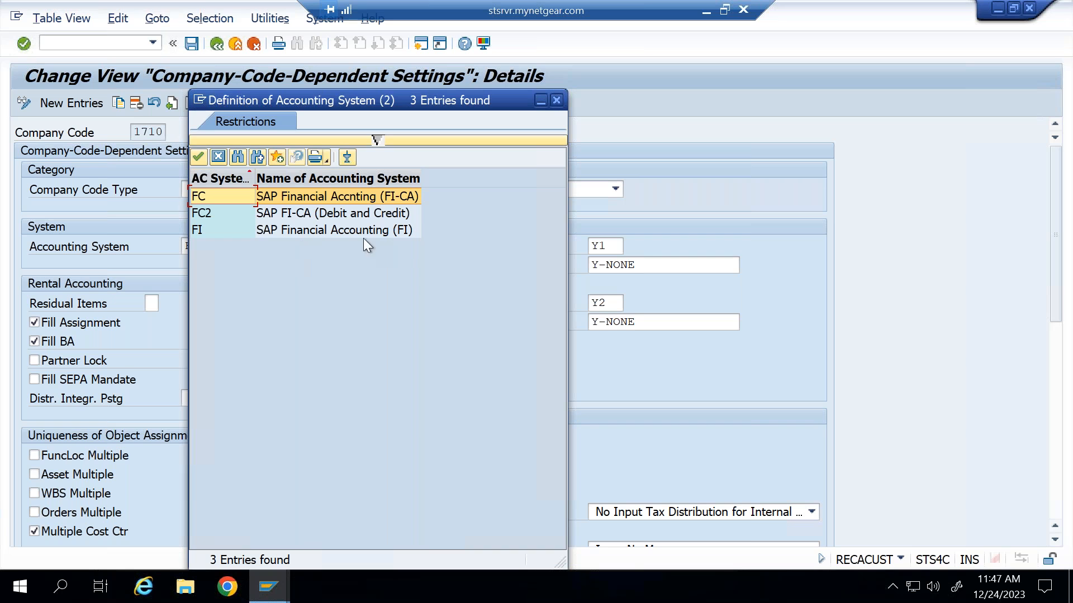
{"action": "left_click", "coordinate": [329, 237]}
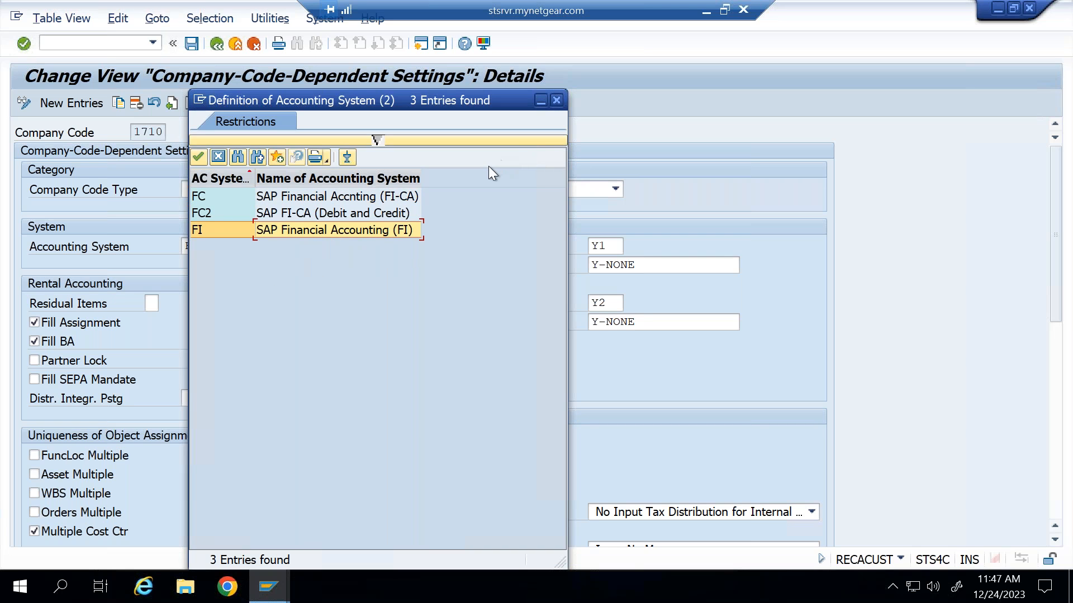
{"action": "key", "text": "Return"}
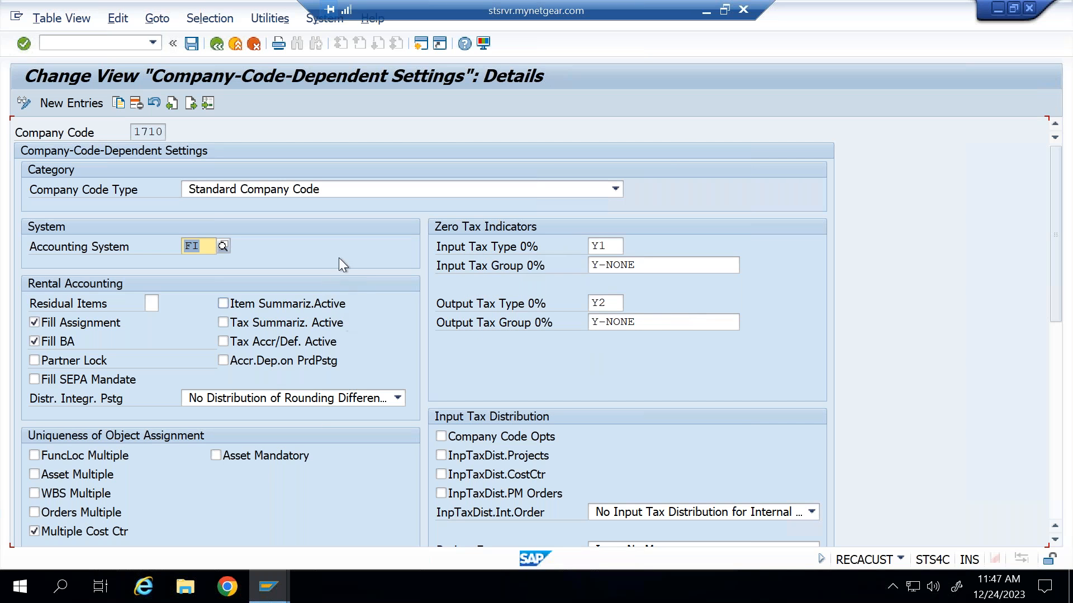
Step: Review the remaining company-code-dependent settings of company code 1710 and return to the Basic Settings tree
{"action": "scroll", "coordinate": [344, 253], "scroll_direction": "down", "scroll_amount": 1}
{"action": "scroll", "coordinate": [345, 255], "scroll_direction": "down", "scroll_amount": 5}
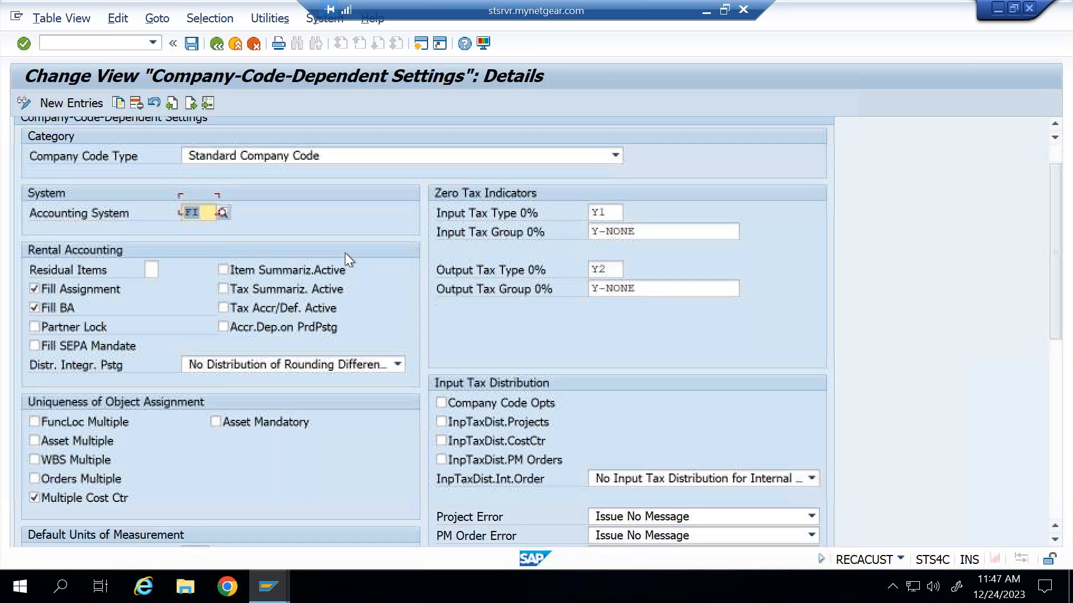
{"action": "scroll", "coordinate": [345, 258], "scroll_direction": "down", "scroll_amount": 1}
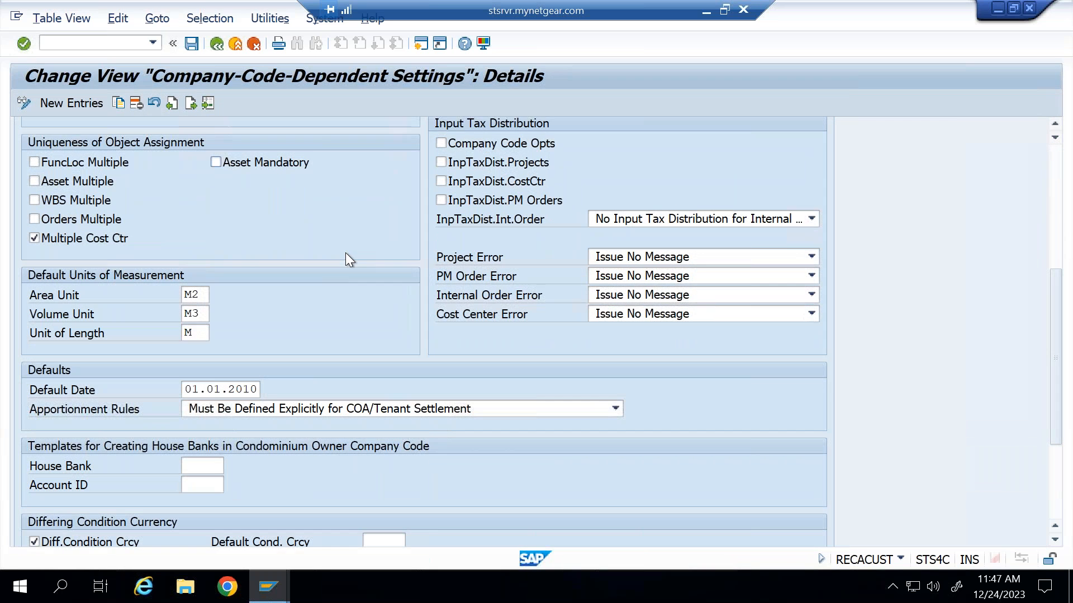
{"action": "scroll", "coordinate": [346, 253], "scroll_direction": "down", "scroll_amount": 1}
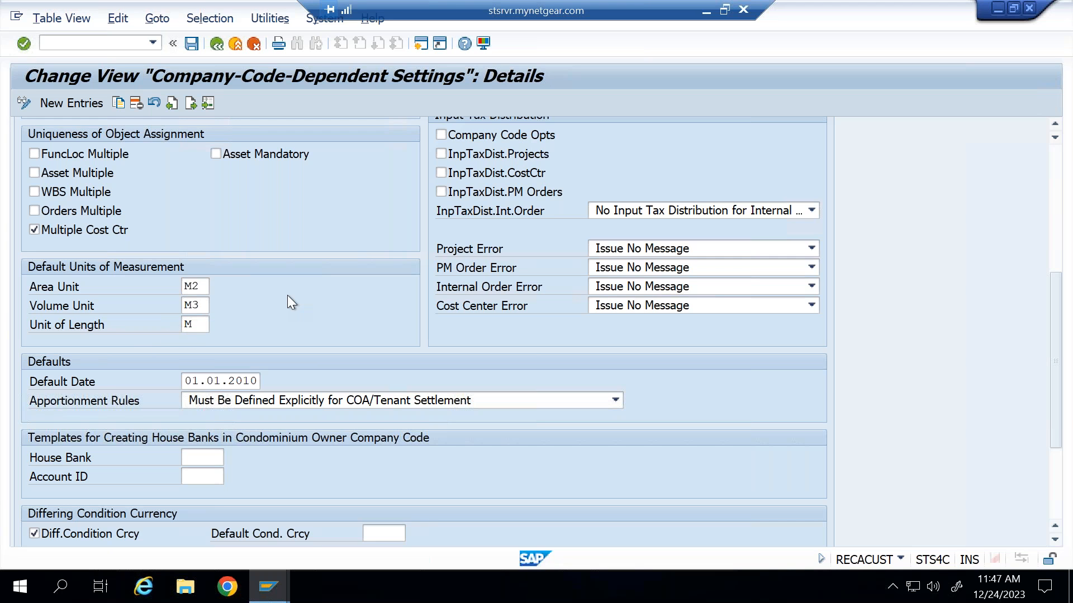
{"action": "scroll", "coordinate": [288, 296], "scroll_direction": "down", "scroll_amount": 5}
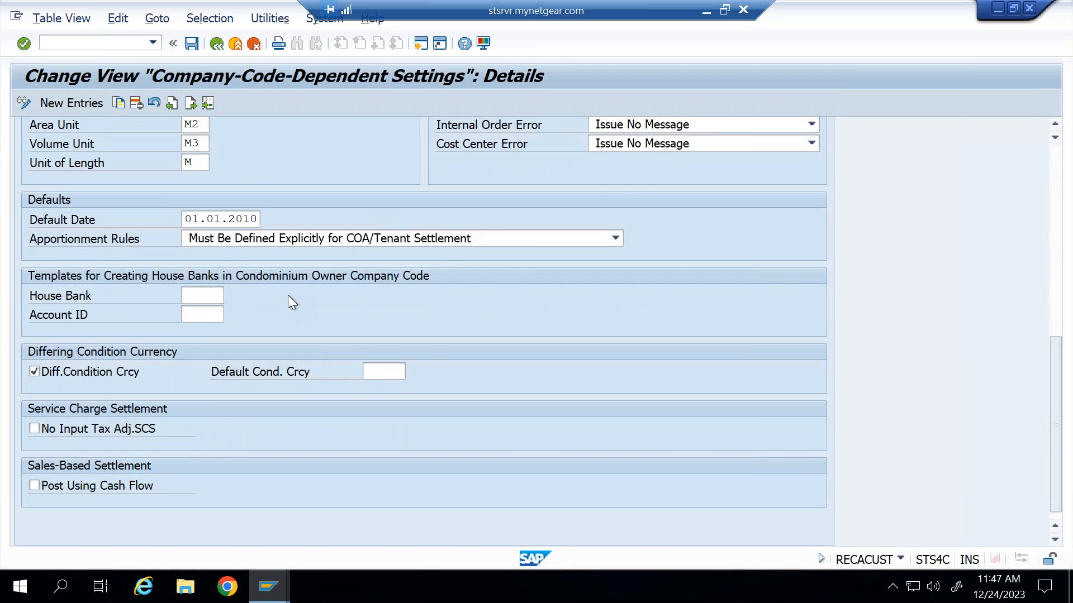
{"action": "scroll", "coordinate": [289, 298], "scroll_direction": "up", "scroll_amount": 9}
{"action": "scroll", "coordinate": [287, 295], "scroll_direction": "up", "scroll_amount": 2}
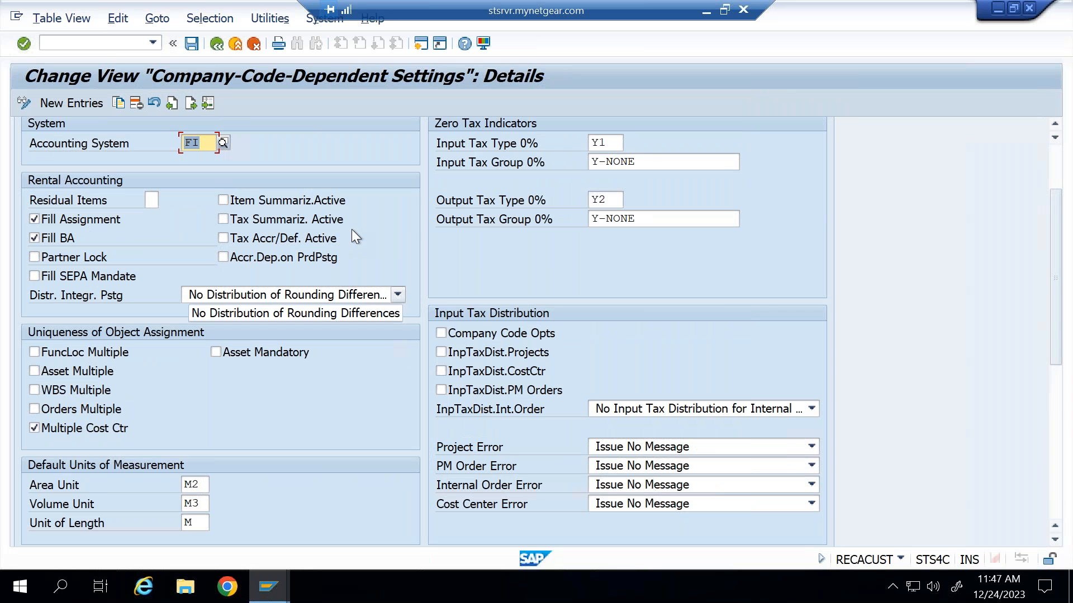
{"action": "scroll", "coordinate": [351, 229], "scroll_direction": "up", "scroll_amount": 3}
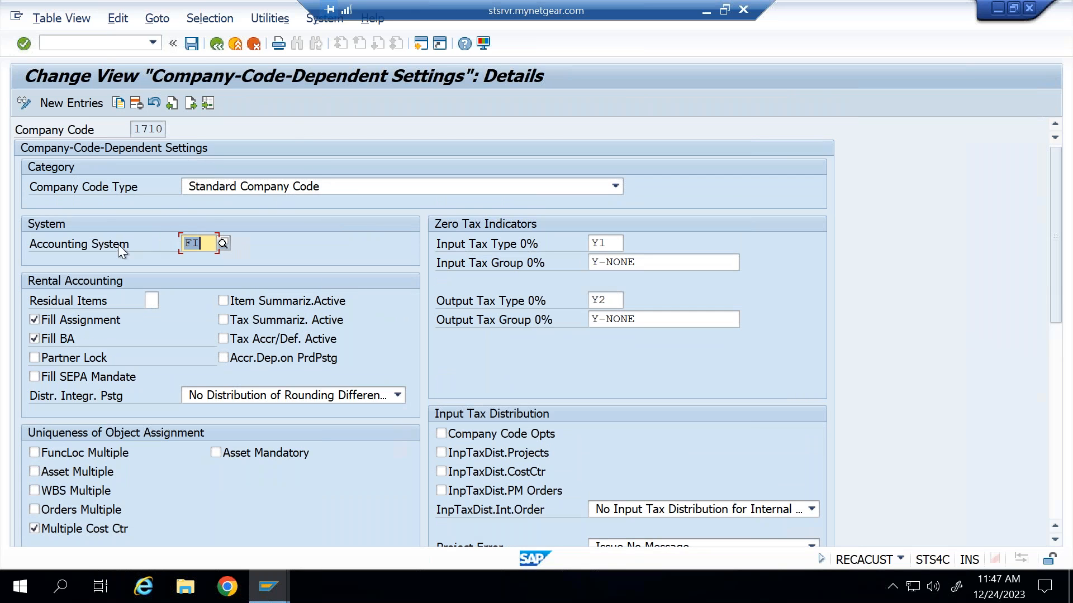
{"action": "left_click", "coordinate": [218, 44]}
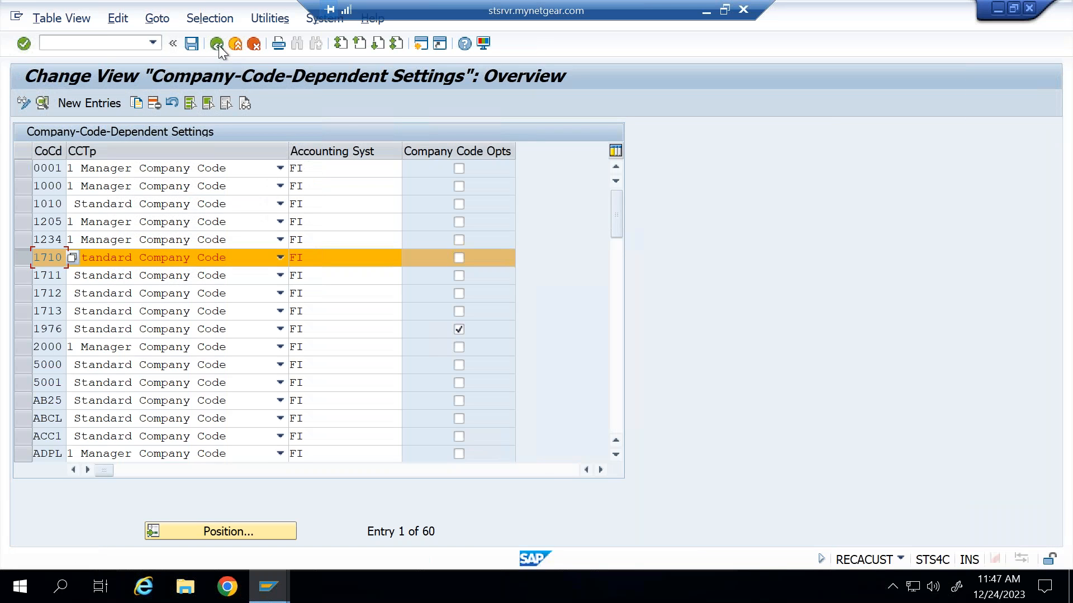
{"action": "left_click", "coordinate": [218, 45]}
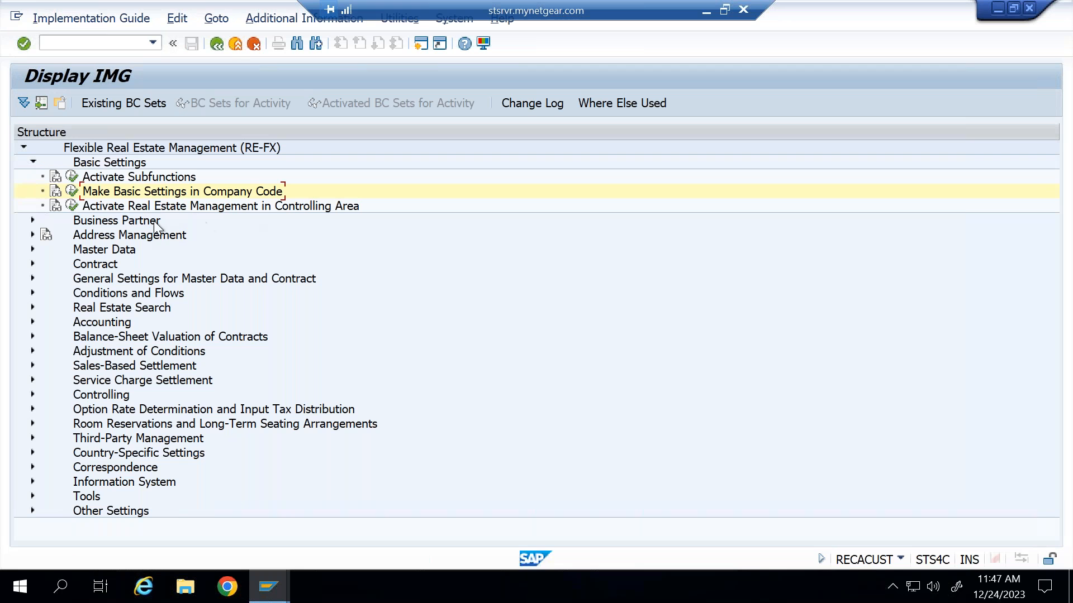
Step: Open Activate Real Estate Management in Controlling Area and review the basic data details of controlling area 0001
{"action": "left_click", "coordinate": [72, 205]}
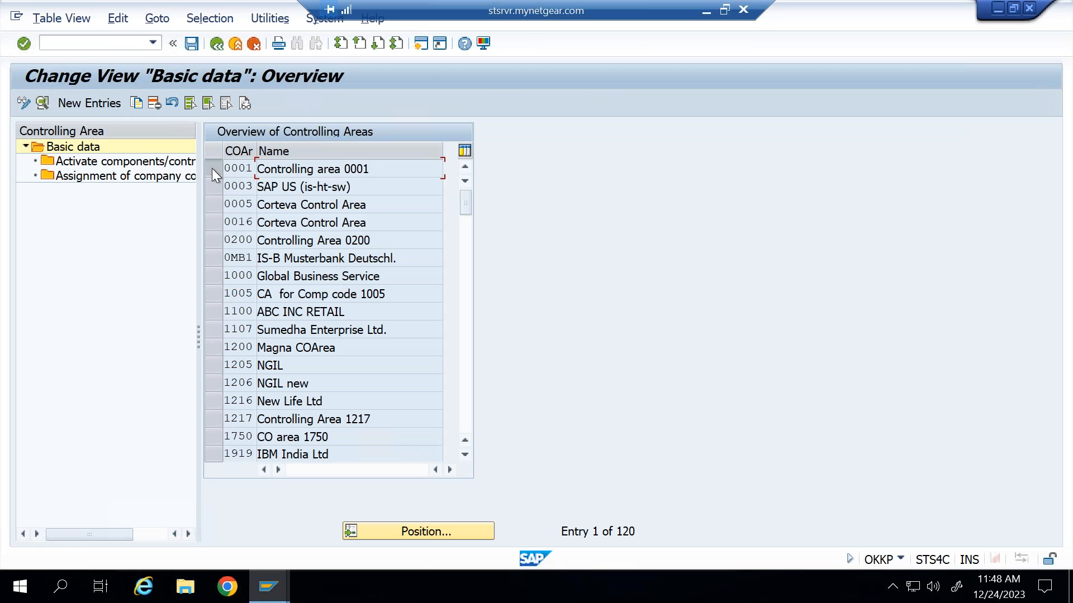
{"action": "left_click", "coordinate": [213, 169]}
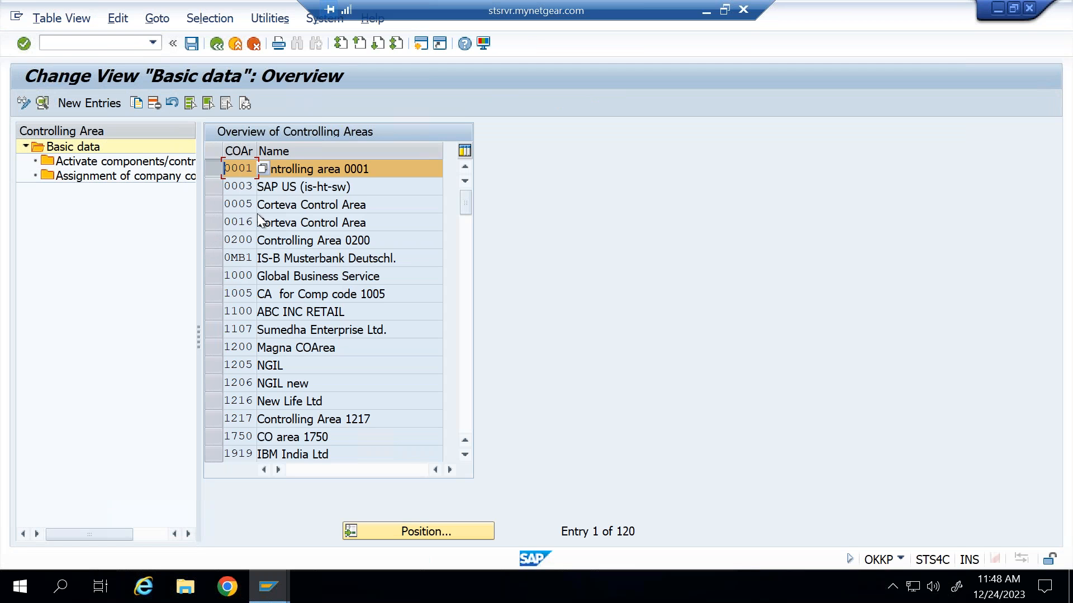
{"action": "double_click", "coordinate": [236, 172]}
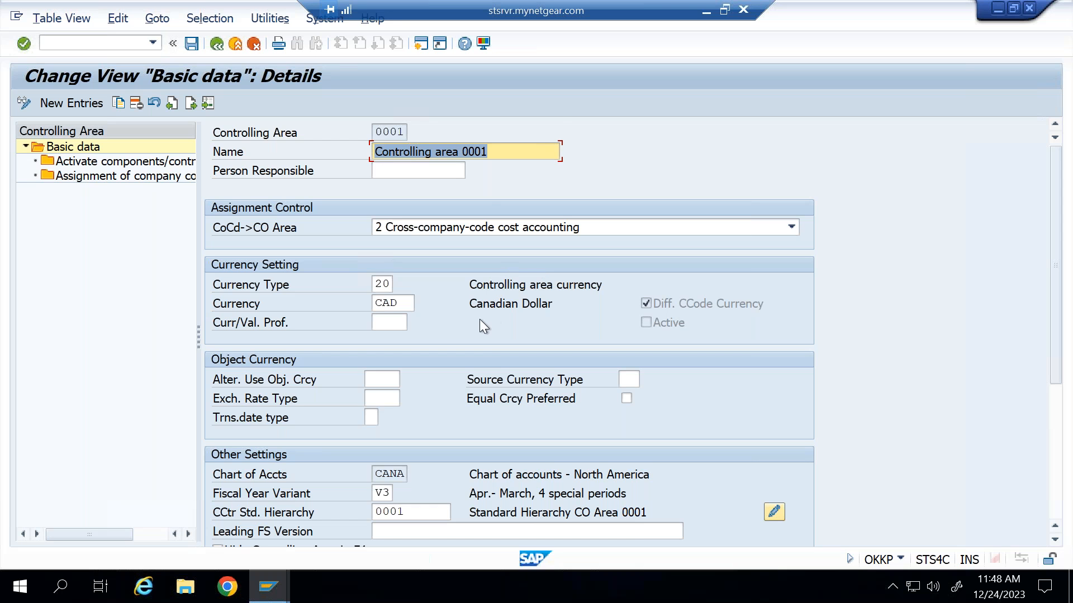
{"action": "scroll", "coordinate": [467, 425], "scroll_direction": "down", "scroll_amount": 5}
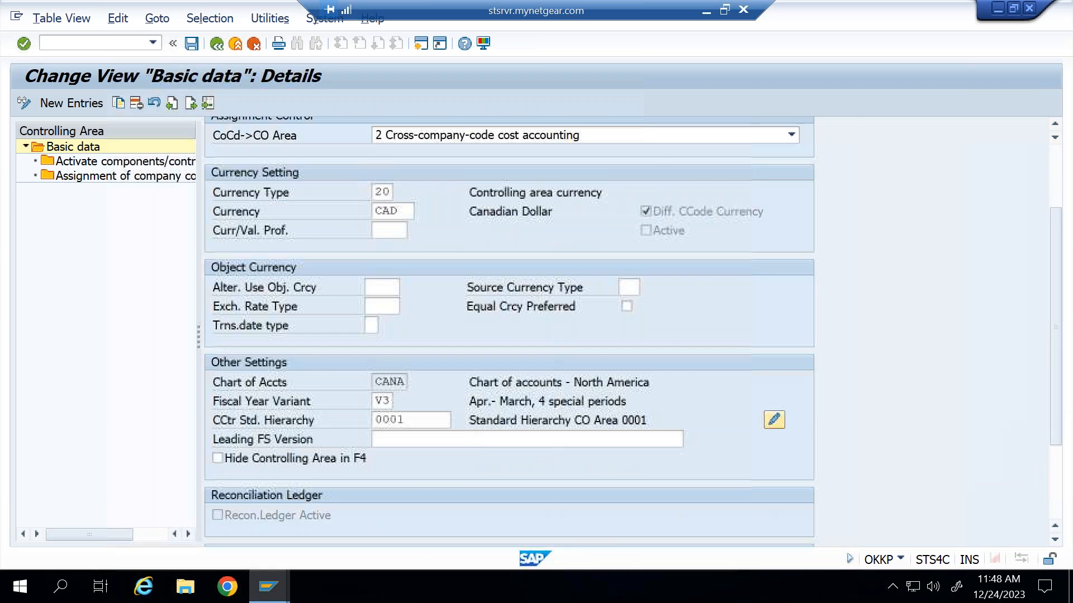
{"action": "scroll", "coordinate": [468, 447], "scroll_direction": "down", "scroll_amount": 1}
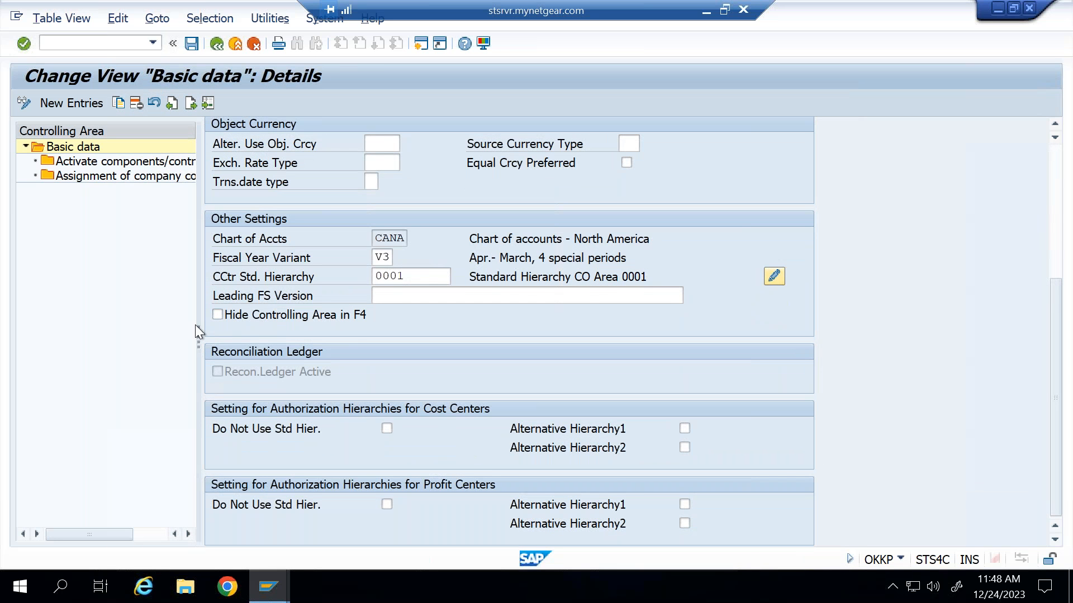
Step: Widen the navigation tree and try to open Activate components/control indicators for controlling area 0001, finally declining the fiscal year variant change
{"action": "left_click_drag", "start_coordinate": [196, 330], "coordinate": [394, 330]}
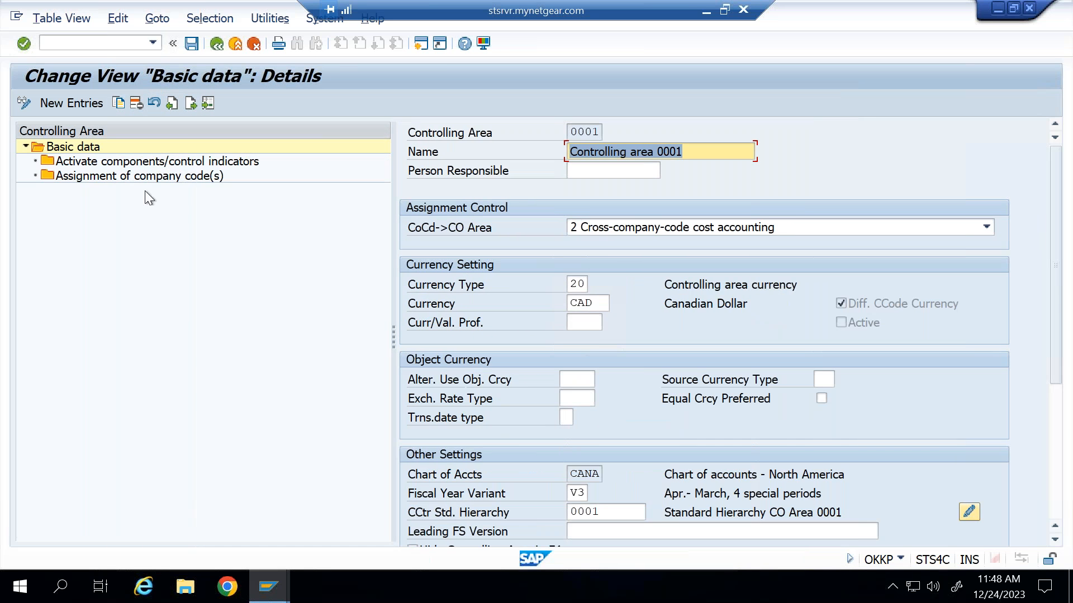
{"action": "left_click", "coordinate": [177, 162]}
{"action": "left_click", "coordinate": [289, 347]}
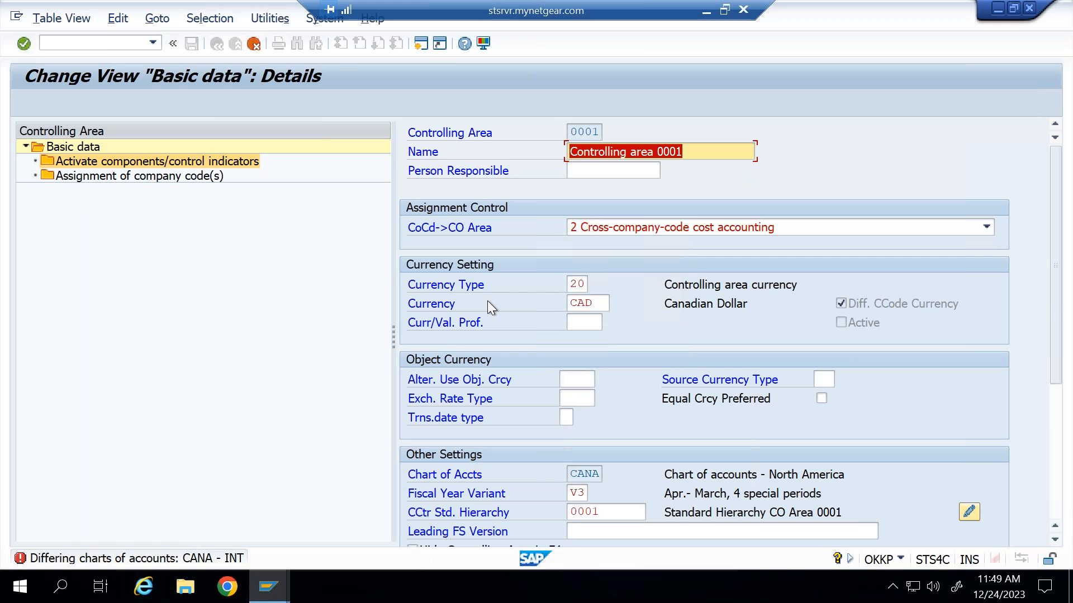
{"action": "key", "text": "Return"}
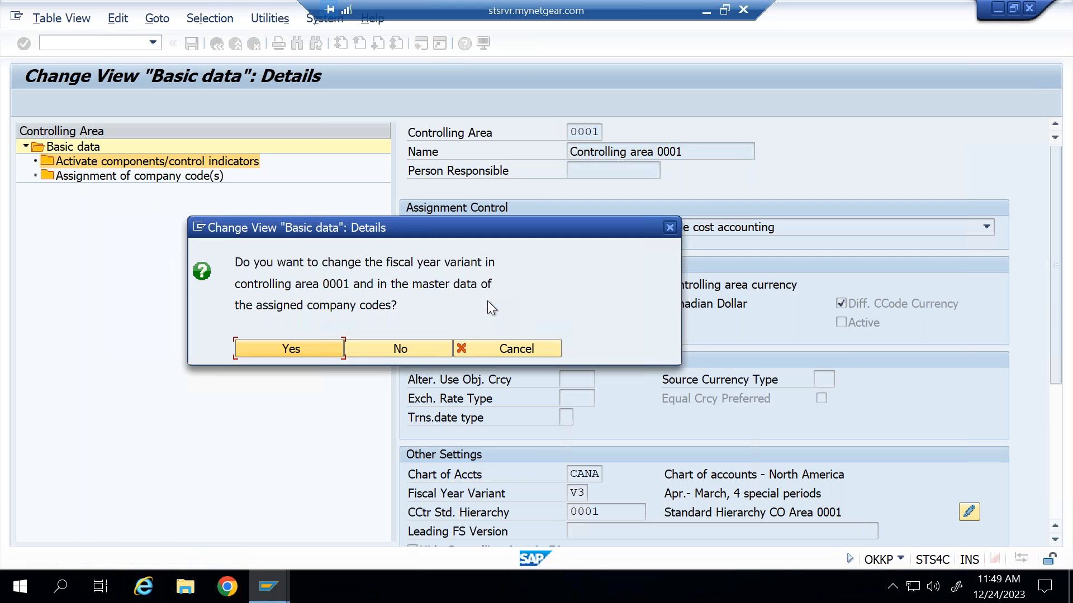
{"action": "left_click", "coordinate": [434, 352]}
Step: Open Assignment of company code(s) for controlling area 0001, review the assigned company codes and switch to the Rental Unit session
{"action": "left_click", "coordinate": [175, 175]}
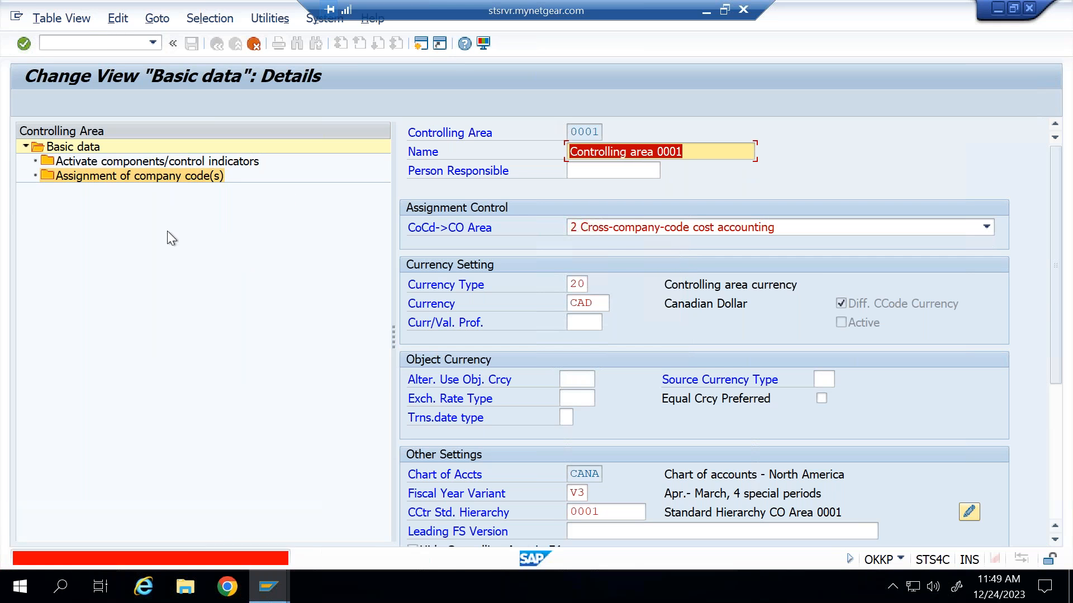
{"action": "key", "text": "Escape"}
{"action": "double_click", "coordinate": [154, 175]}
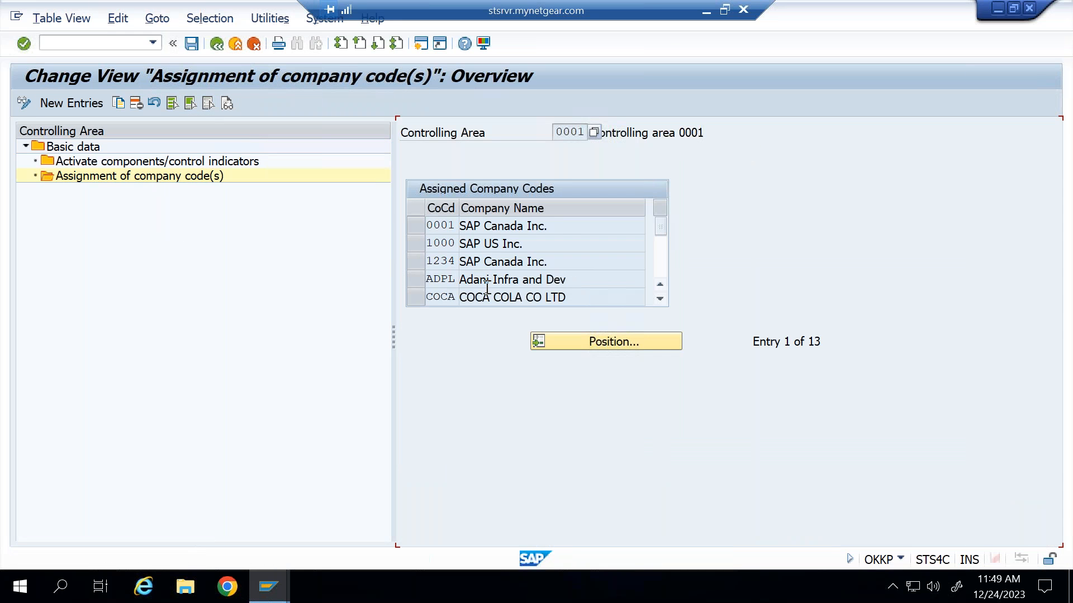
{"action": "scroll", "coordinate": [488, 287], "scroll_direction": "down", "scroll_amount": 3}
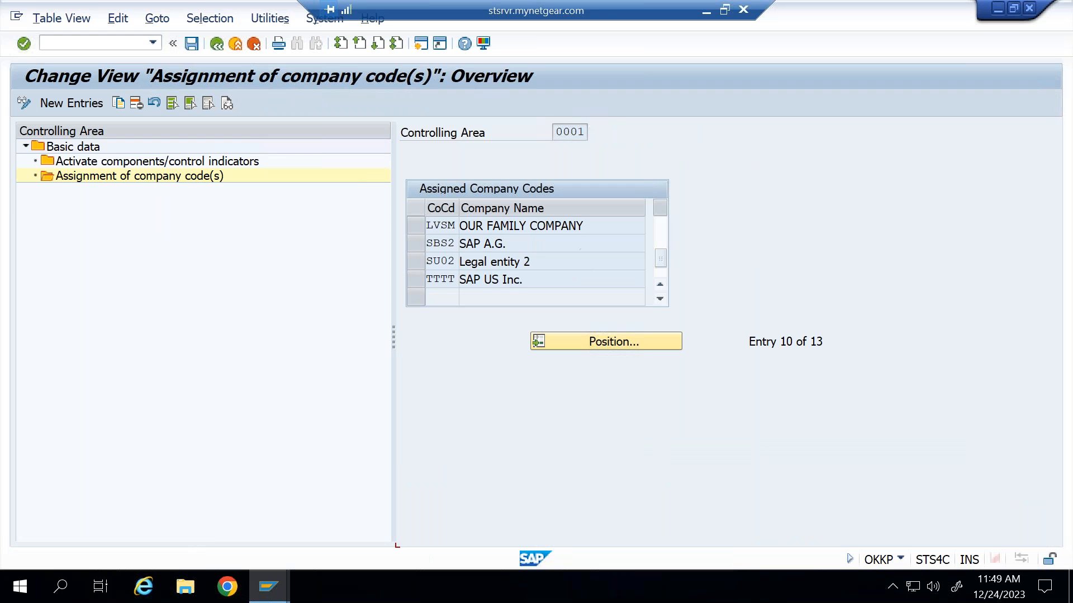
{"action": "scroll", "coordinate": [487, 288], "scroll_direction": "up", "scroll_amount": 2}
{"action": "mouse_move", "coordinate": [274, 586]}
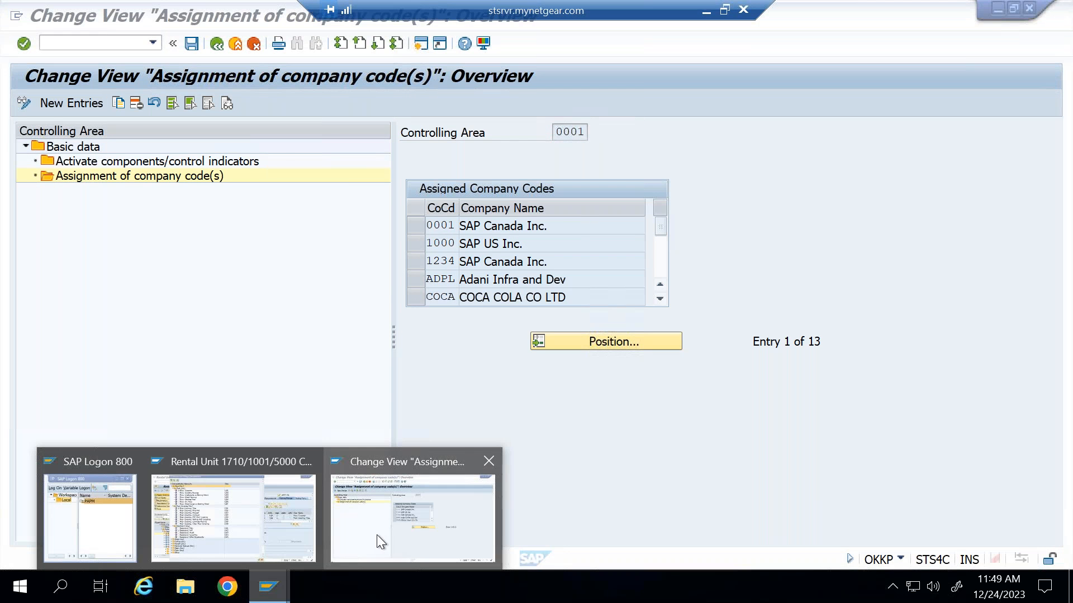
{"action": "left_click", "coordinate": [278, 525]}
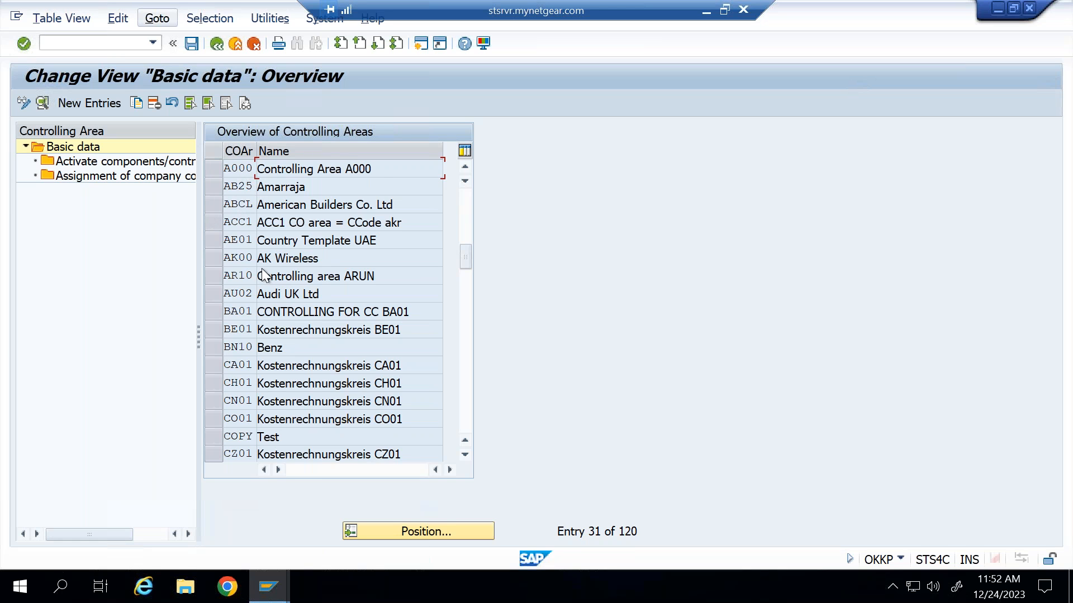
Step: For controlling area A000, select company code 1710 among the assigned company codes and examine the Real Estate Mgmt component indicator
{"action": "left_click", "coordinate": [221, 167]}
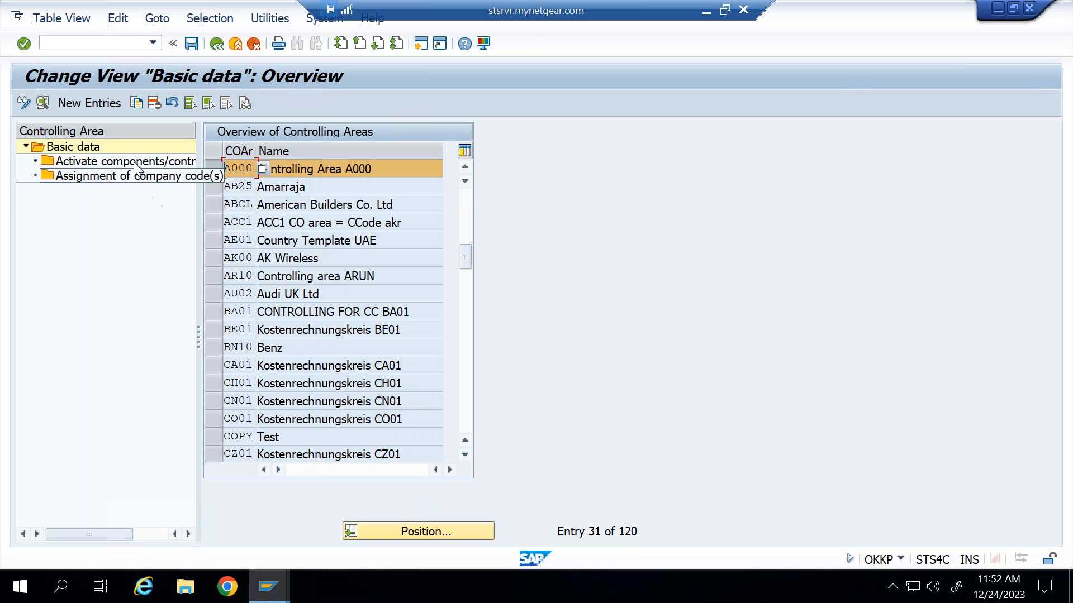
{"action": "double_click", "coordinate": [131, 177]}
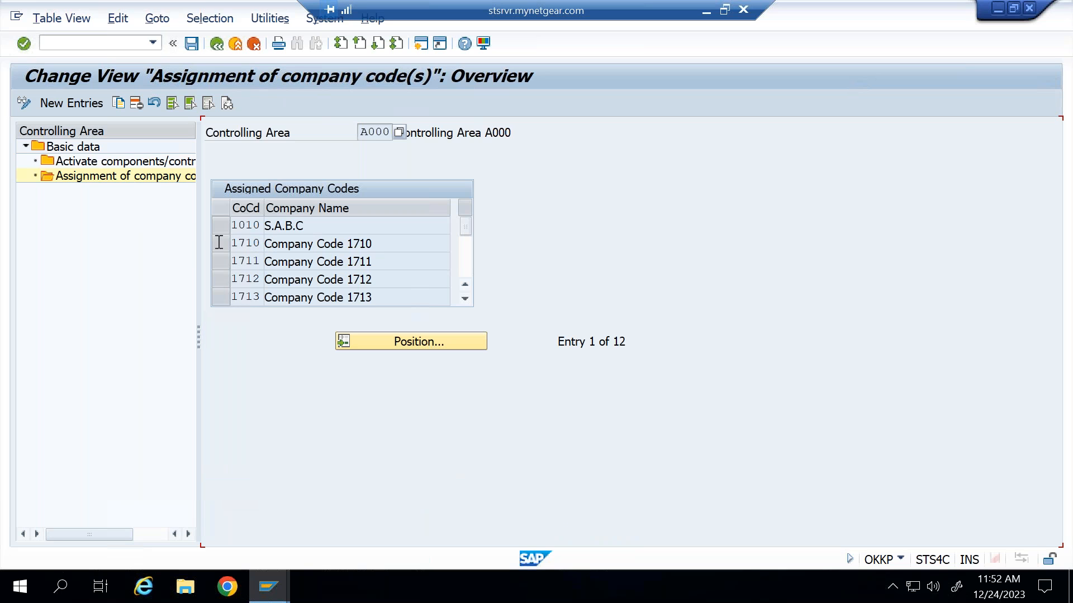
{"action": "left_click", "coordinate": [227, 243]}
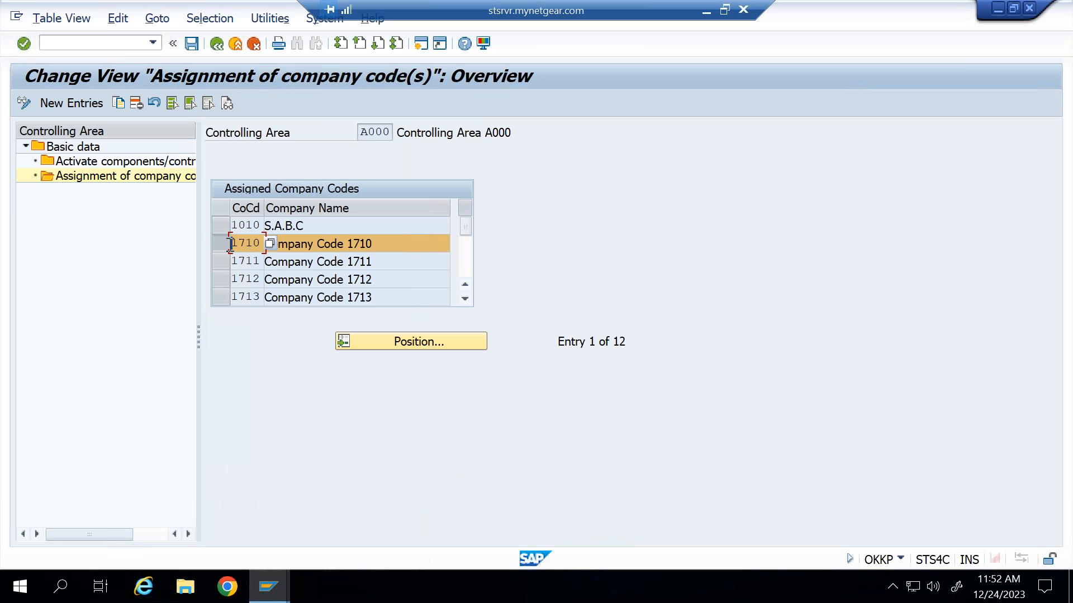
{"action": "double_click", "coordinate": [99, 162]}
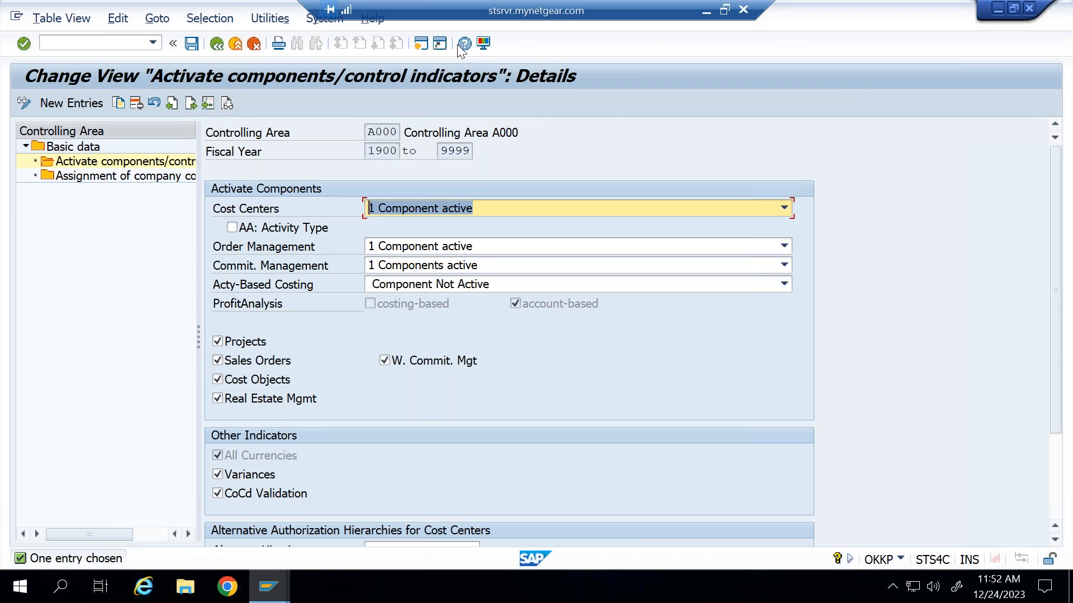
{"action": "mouse_move", "coordinate": [317, 387]}
{"action": "left_mouse_down"}
{"action": "mouse_move", "coordinate": [214, 383]}
{"action": "mouse_move", "coordinate": [252, 414]}
{"action": "mouse_move", "coordinate": [324, 387]}
{"action": "mouse_move", "coordinate": [313, 400]}
{"action": "mouse_move", "coordinate": [213, 403]}
{"action": "mouse_move", "coordinate": [240, 375]}
{"action": "mouse_move", "coordinate": [317, 410]}
{"action": "mouse_move", "coordinate": [203, 411]}
{"action": "mouse_move", "coordinate": [202, 392]}
{"action": "left_mouse_up"}
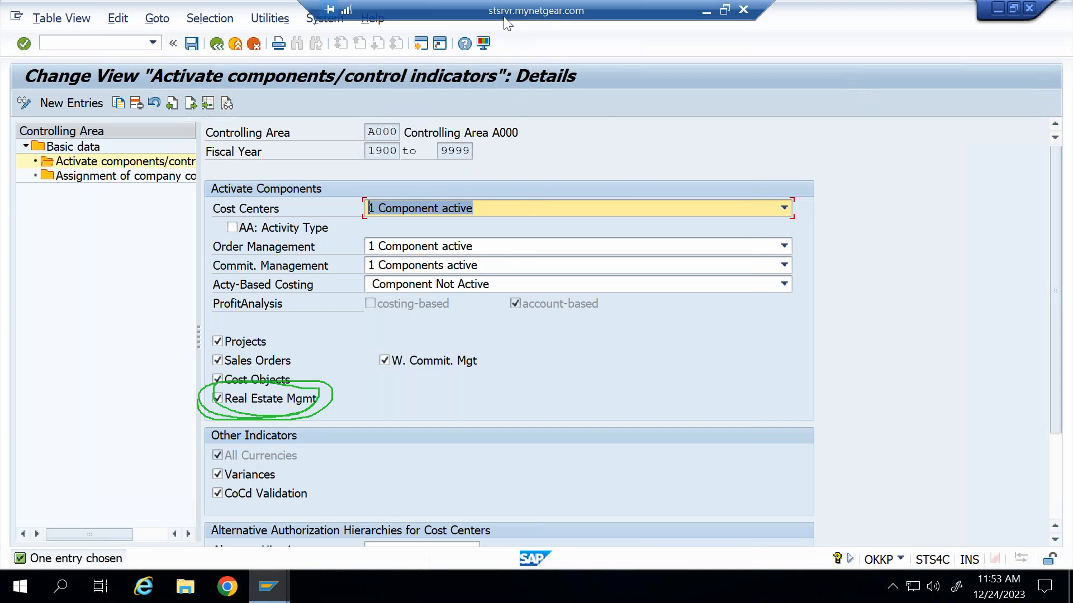
Step: Review the remaining component and other indicators for controlling area A000, including the authorization hierarchies, and return to the RE-FX IMG structure
{"action": "left_click", "coordinate": [496, 121]}
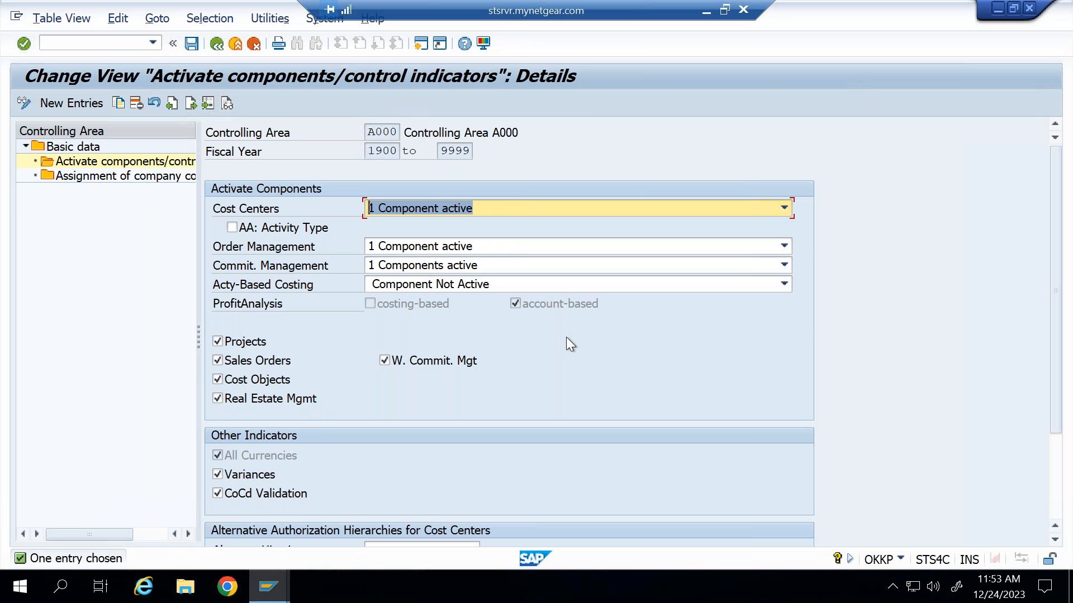
{"action": "scroll", "coordinate": [561, 344], "scroll_direction": "down", "scroll_amount": 3}
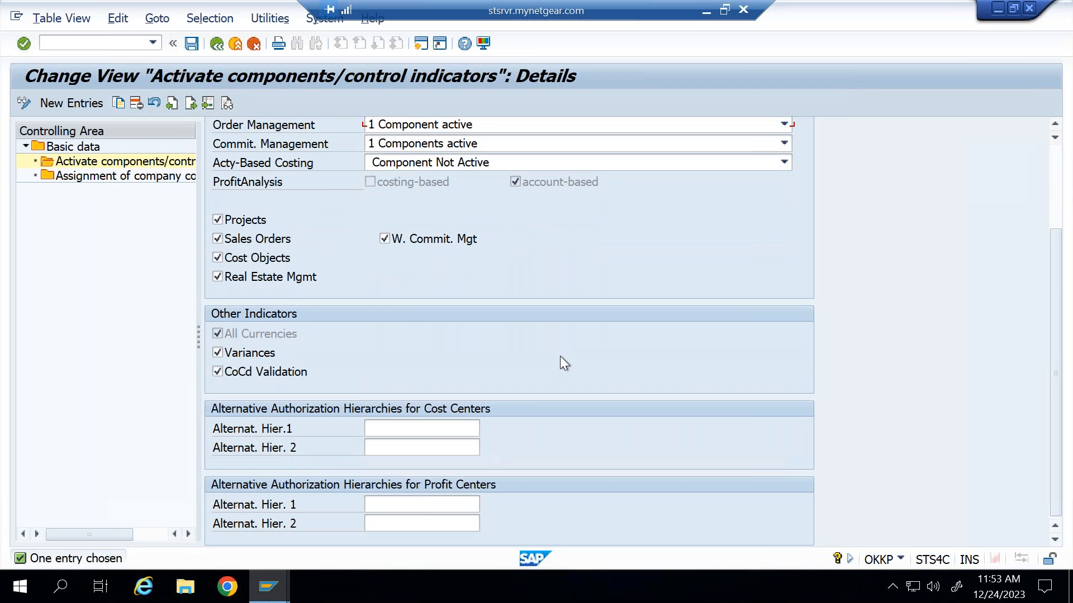
{"action": "scroll", "coordinate": [558, 358], "scroll_direction": "up", "scroll_amount": 2}
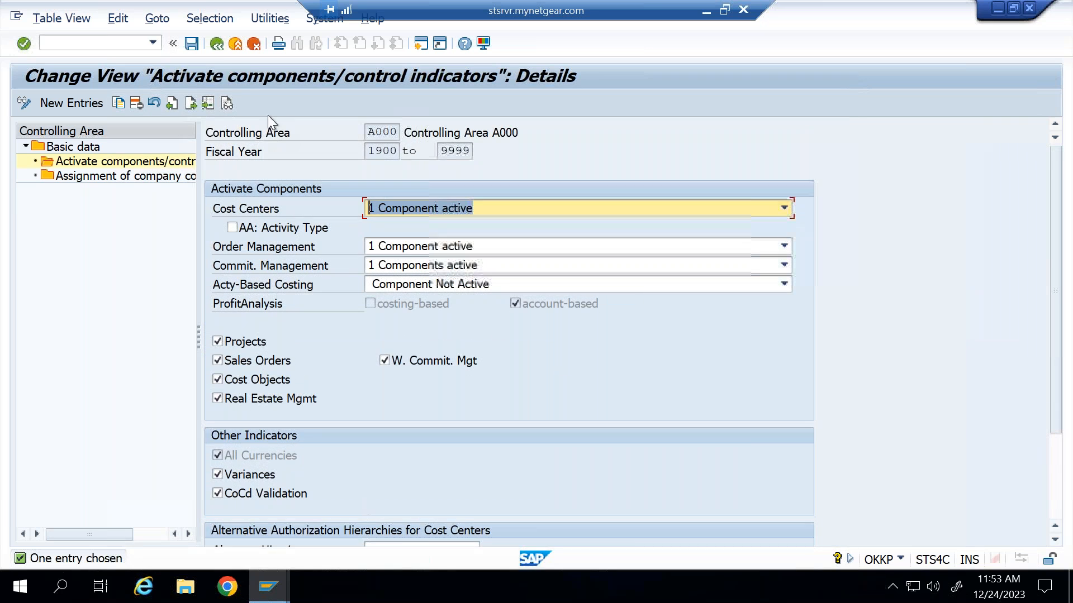
{"action": "left_click", "coordinate": [216, 44]}
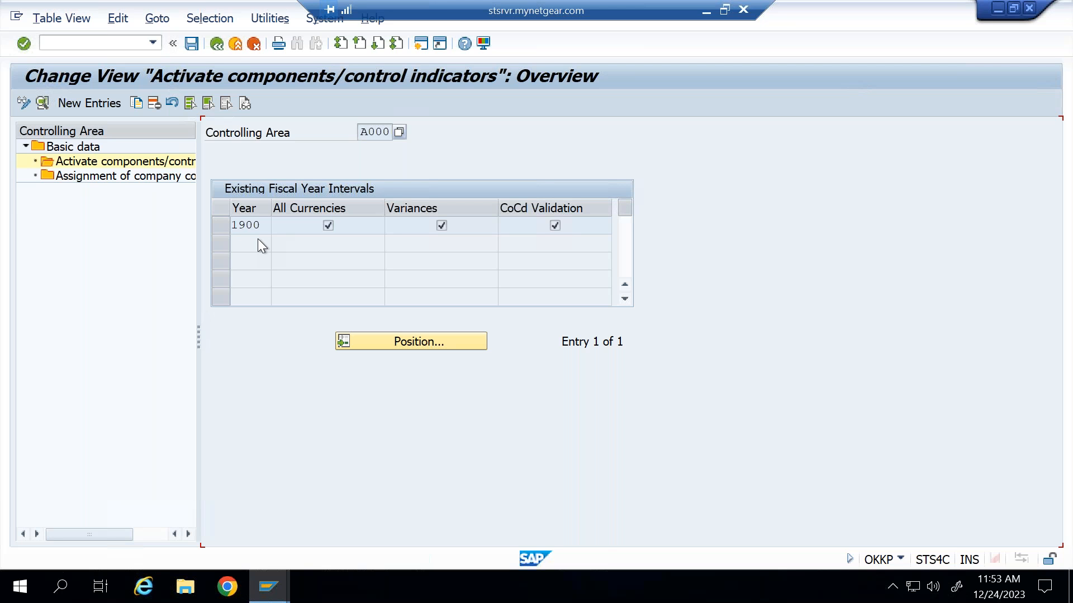
{"action": "left_click", "coordinate": [215, 44]}
{"action": "left_click", "coordinate": [218, 42]}
{"action": "left_click", "coordinate": [218, 42]}
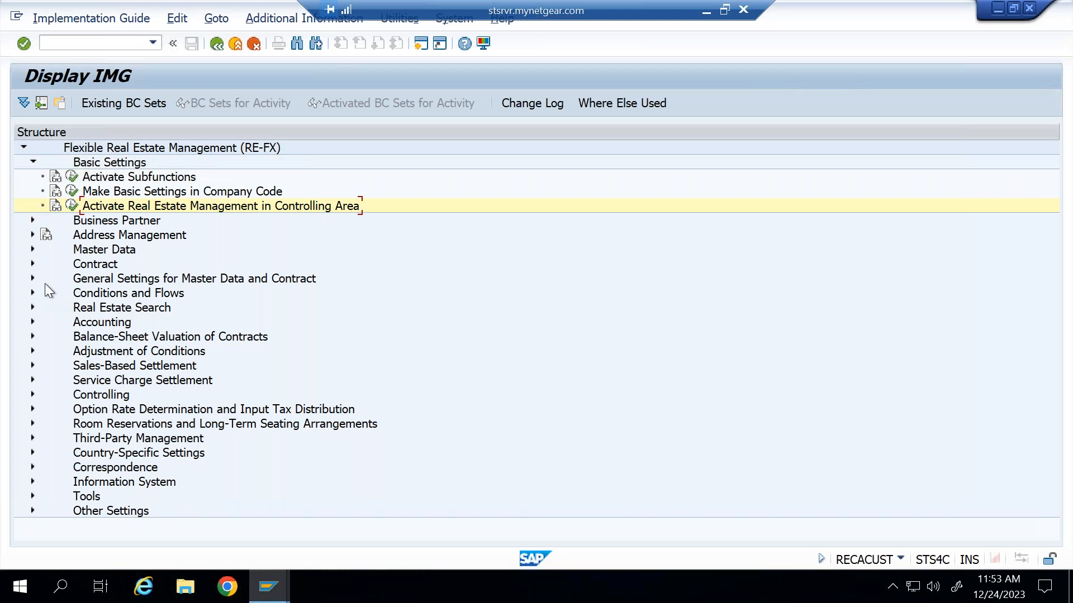
Step: Expand the Measurements node under the Master Data basic settings and open Define Measurement Types
{"action": "left_click", "coordinate": [29, 249]}
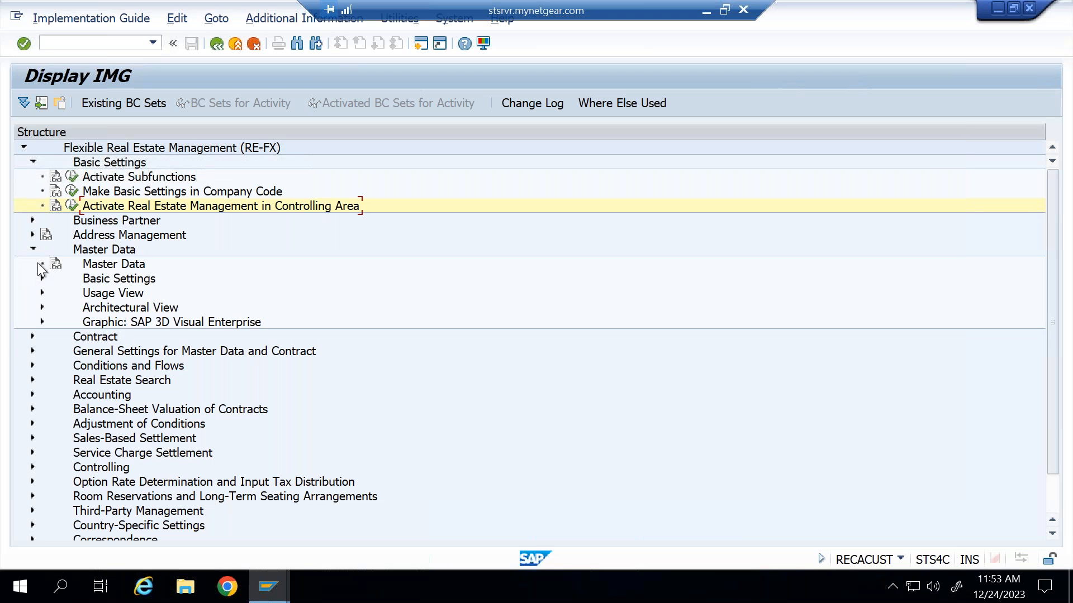
{"action": "left_click", "coordinate": [42, 277]}
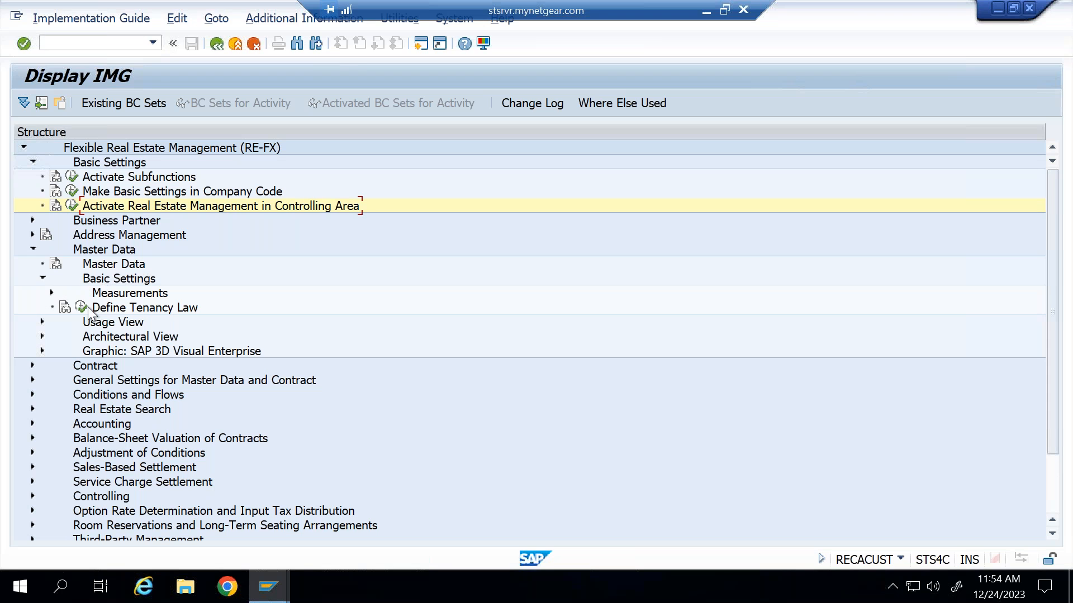
{"action": "left_click", "coordinate": [51, 293]}
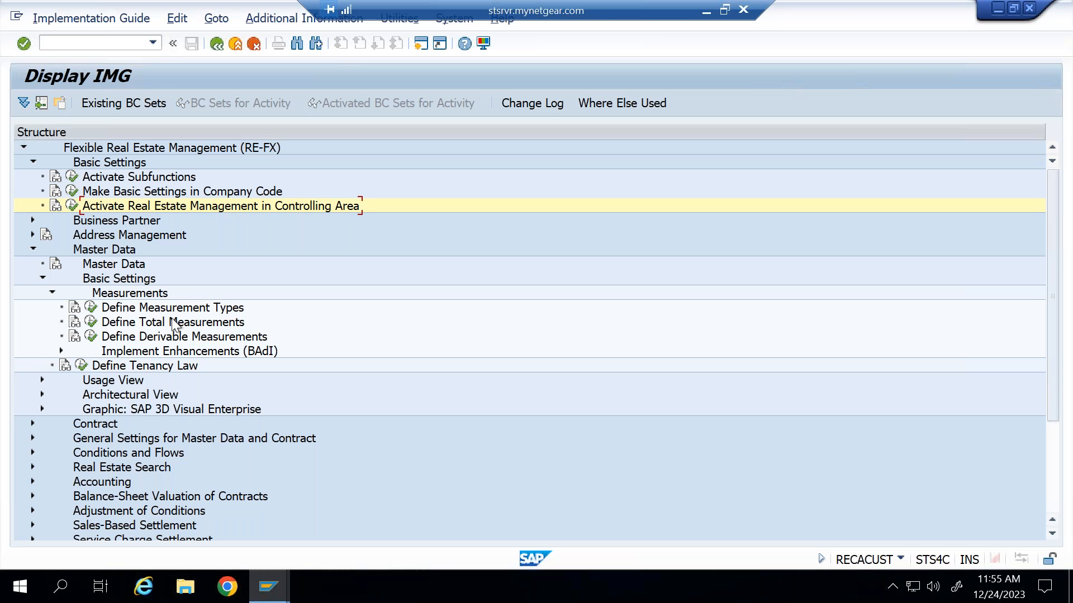
{"action": "left_click", "coordinate": [91, 307]}
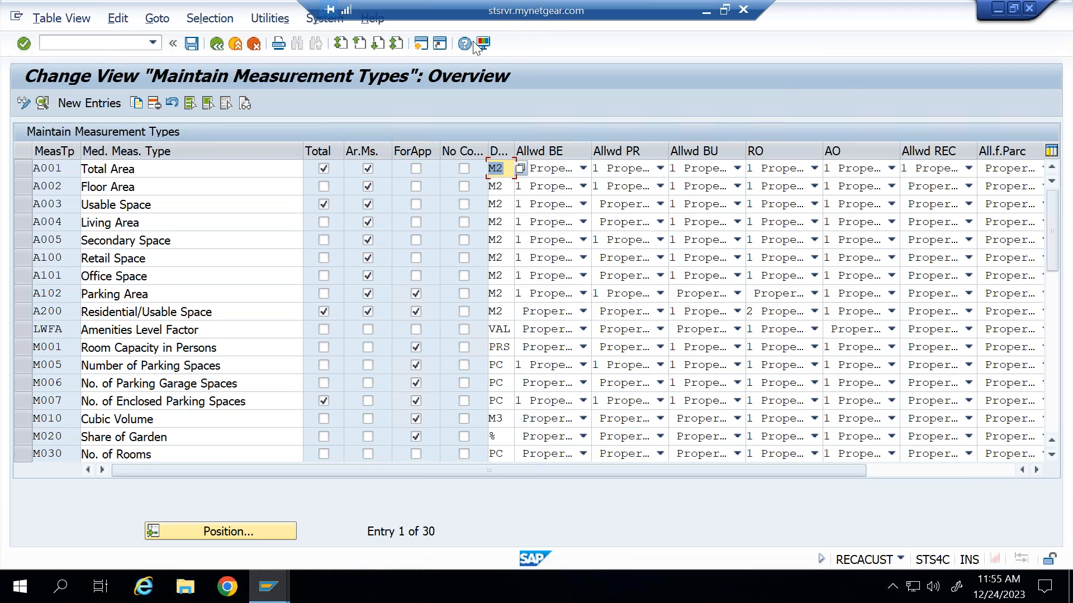
Step: Tick off the listed measurement types from Total Area to Amenities Level Factor with annotation marks, and clear the marks
{"action": "left_click_drag", "start_coordinate": [13, 160], "coordinate": [58, 142]}
{"action": "mouse_move", "coordinate": [155, 188]}
{"action": "left_mouse_down"}
{"action": "mouse_move", "coordinate": [176, 183]}
{"action": "mouse_move", "coordinate": [180, 209]}
{"action": "mouse_move", "coordinate": [205, 198]}
{"action": "left_mouse_up"}
{"action": "mouse_move", "coordinate": [164, 219]}
{"action": "left_mouse_down"}
{"action": "mouse_move", "coordinate": [197, 213]}
{"action": "mouse_move", "coordinate": [225, 227]}
{"action": "left_mouse_up"}
{"action": "left_click", "coordinate": [186, 238]}
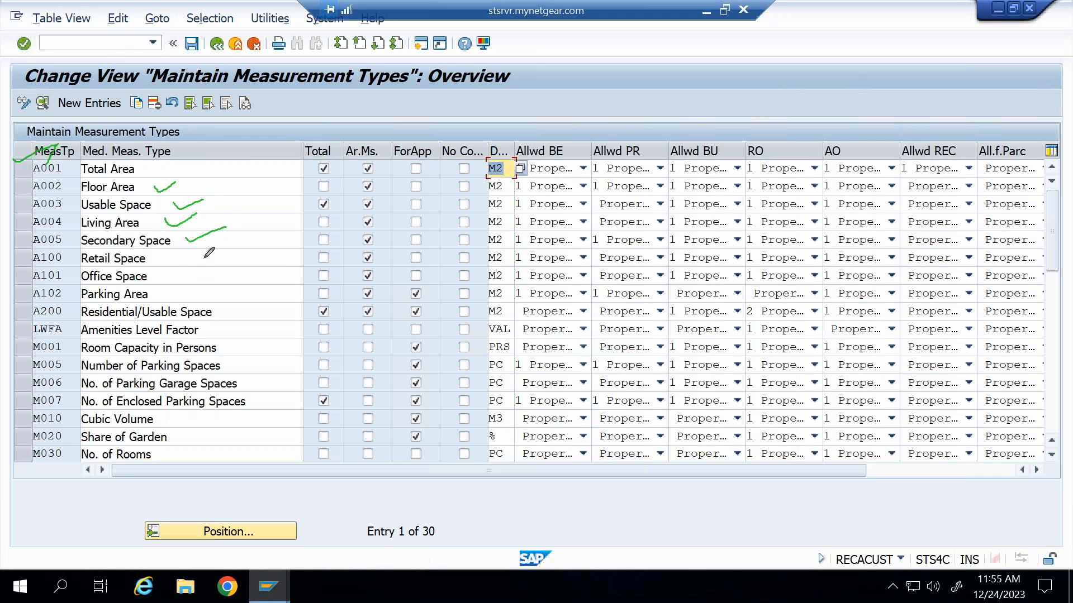
{"action": "mouse_move", "coordinate": [161, 257]}
{"action": "left_mouse_down"}
{"action": "mouse_move", "coordinate": [199, 246]}
{"action": "mouse_move", "coordinate": [219, 276]}
{"action": "mouse_move", "coordinate": [270, 289]}
{"action": "left_mouse_up"}
{"action": "left_click_drag", "start_coordinate": [242, 325], "coordinate": [286, 320]}
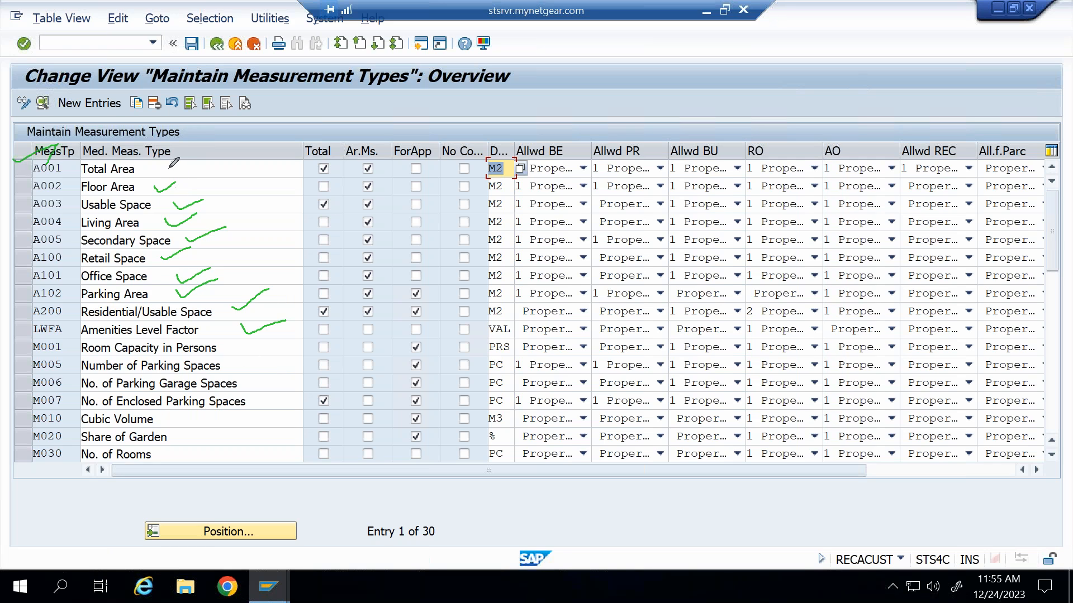
{"action": "left_click_drag", "start_coordinate": [169, 167], "coordinate": [210, 154]}
{"action": "left_click_drag", "start_coordinate": [142, 189], "coordinate": [168, 186]}
{"action": "left_click_drag", "start_coordinate": [166, 186], "coordinate": [175, 183]}
{"action": "left_click", "coordinate": [458, 120]}
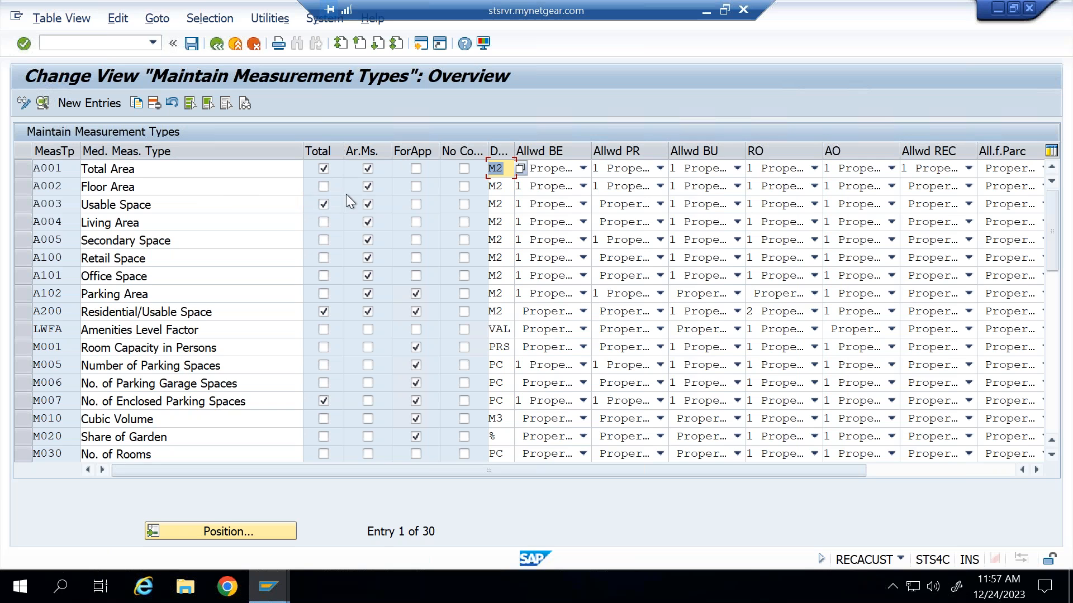
Step: Open measurement type A001 Total Area and examine its names, default unit and the Total Measurement and Area Measurement indicators
{"action": "double_click", "coordinate": [57, 168]}
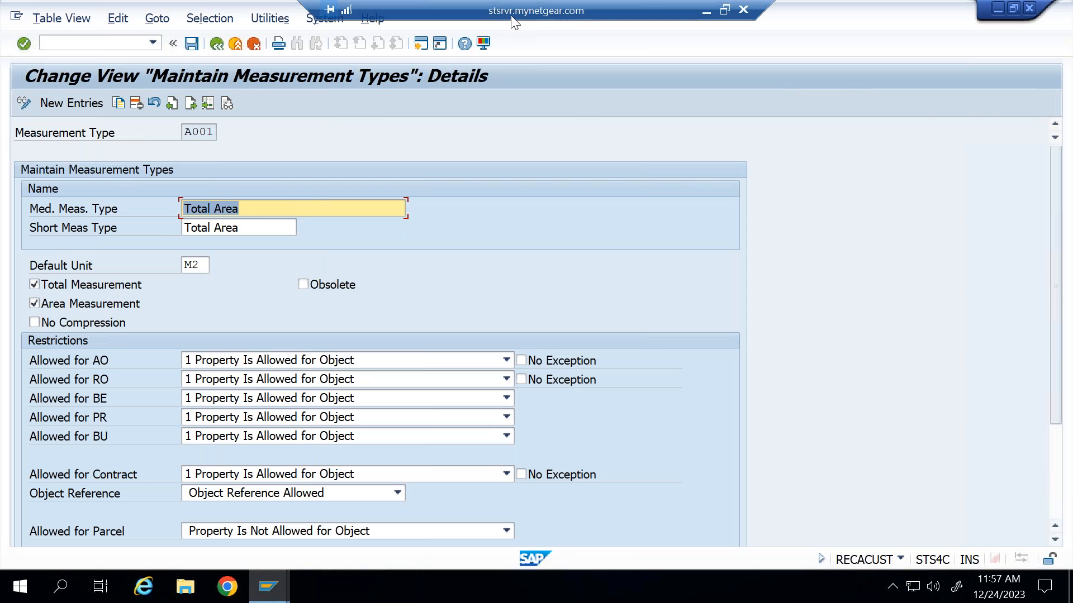
{"action": "left_click_drag", "start_coordinate": [251, 133], "coordinate": [317, 120]}
{"action": "mouse_move", "coordinate": [128, 206]}
{"action": "left_mouse_down"}
{"action": "mouse_move", "coordinate": [174, 199]}
{"action": "mouse_move", "coordinate": [191, 217]}
{"action": "left_mouse_up"}
{"action": "left_click_drag", "start_coordinate": [125, 258], "coordinate": [217, 242]}
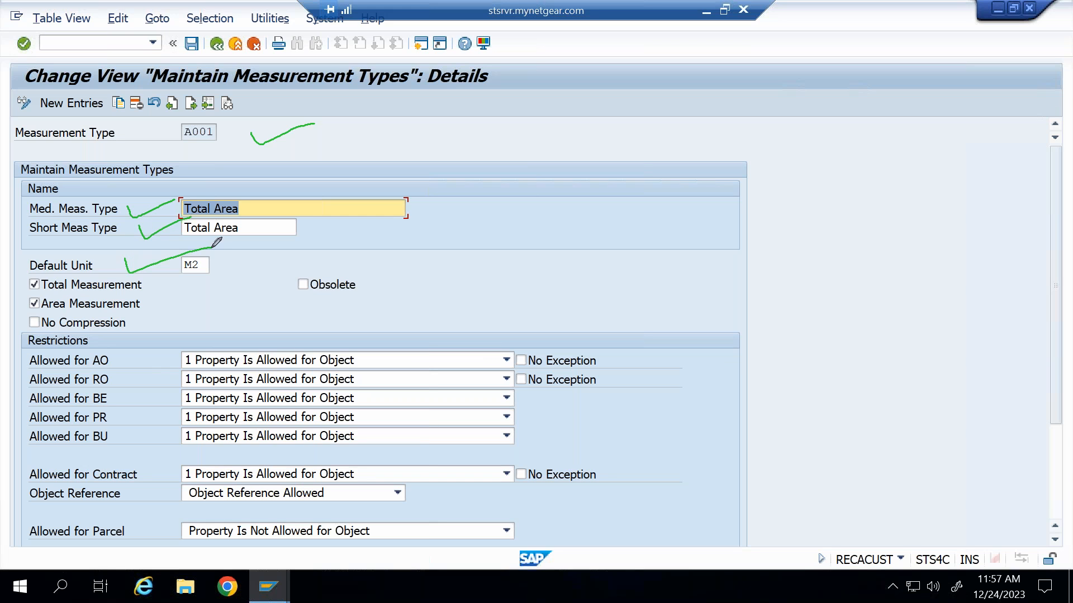
{"action": "left_click_drag", "start_coordinate": [140, 273], "coordinate": [179, 269]}
{"action": "left_click_drag", "start_coordinate": [22, 276], "coordinate": [43, 276]}
{"action": "left_click_drag", "start_coordinate": [44, 317], "coordinate": [151, 315]}
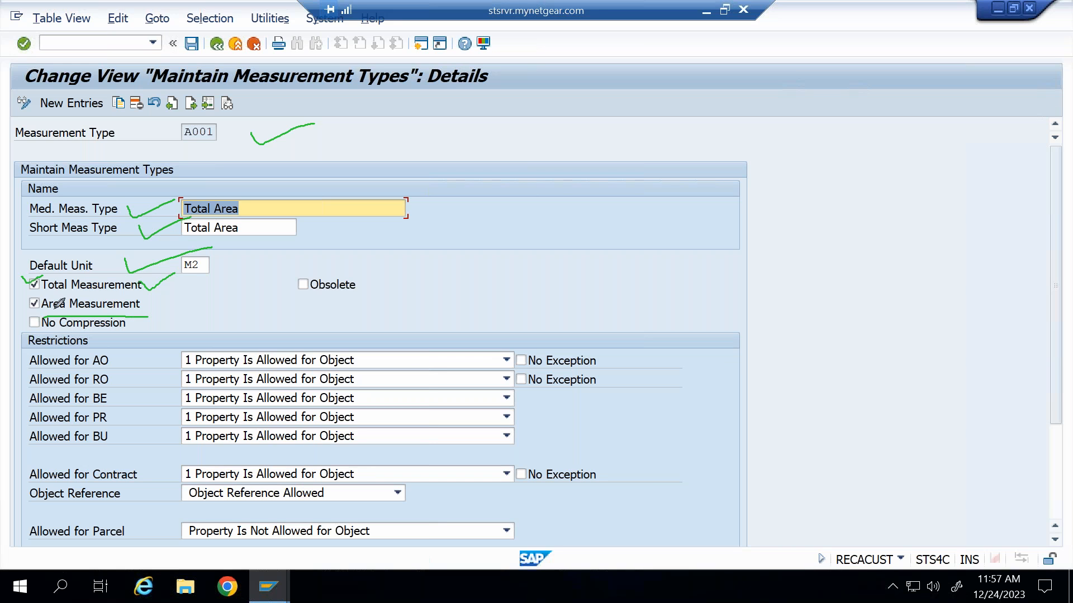
Step: Mark the AO, RO, BE, PR and BU object restrictions of measurement type A001 for review, circling PR and AO
{"action": "mouse_move", "coordinate": [44, 337]}
{"action": "left_mouse_down"}
{"action": "mouse_move", "coordinate": [11, 370]}
{"action": "mouse_move", "coordinate": [22, 450]}
{"action": "mouse_move", "coordinate": [76, 472]}
{"action": "mouse_move", "coordinate": [149, 431]}
{"action": "mouse_move", "coordinate": [110, 334]}
{"action": "mouse_move", "coordinate": [123, 364]}
{"action": "mouse_move", "coordinate": [118, 357]}
{"action": "mouse_move", "coordinate": [161, 341]}
{"action": "left_mouse_up"}
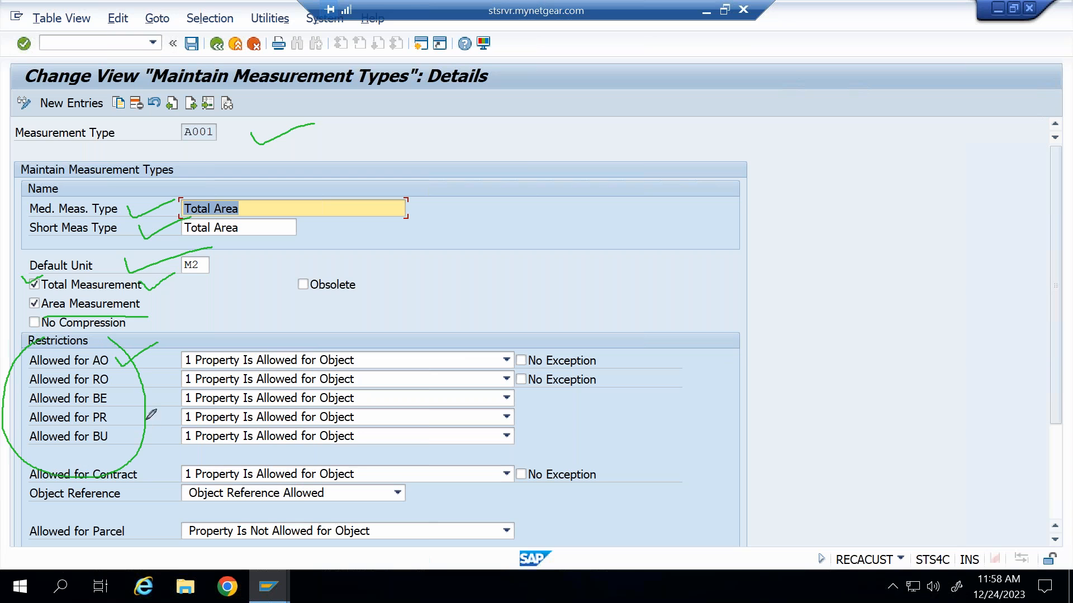
{"action": "left_click_drag", "start_coordinate": [123, 377], "coordinate": [170, 362]}
{"action": "left_click_drag", "start_coordinate": [119, 397], "coordinate": [159, 385]}
{"action": "mouse_move", "coordinate": [117, 416]}
{"action": "left_mouse_down"}
{"action": "mouse_move", "coordinate": [143, 410]}
{"action": "mouse_move", "coordinate": [145, 423]}
{"action": "left_mouse_up"}
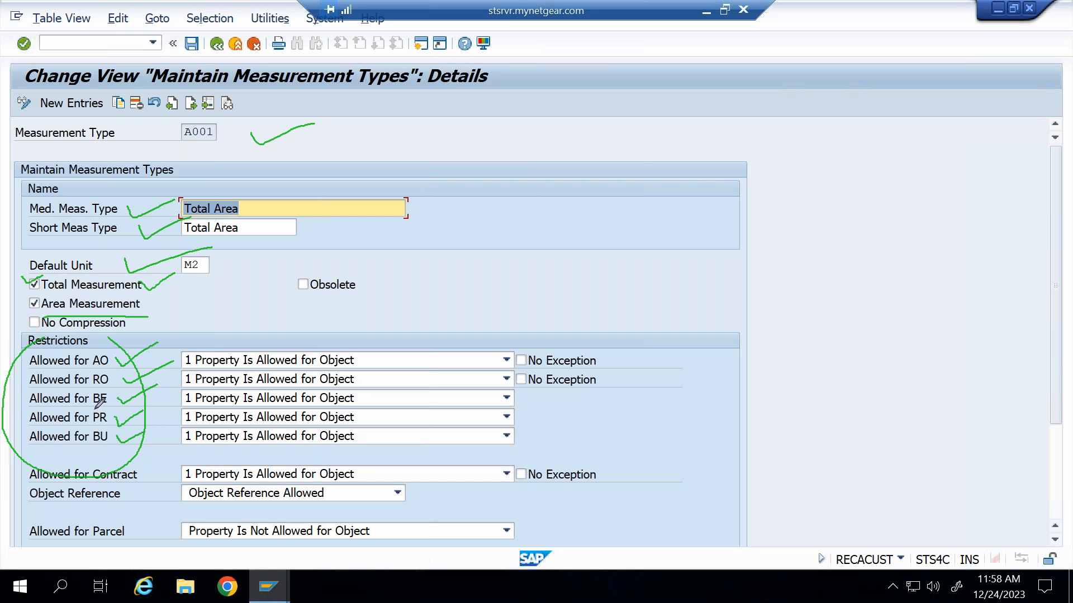
{"action": "mouse_move", "coordinate": [93, 417]}
{"action": "left_mouse_down"}
{"action": "mouse_move", "coordinate": [120, 422]}
{"action": "mouse_move", "coordinate": [115, 405]}
{"action": "left_mouse_up"}
{"action": "left_click_drag", "start_coordinate": [96, 360], "coordinate": [138, 353]}
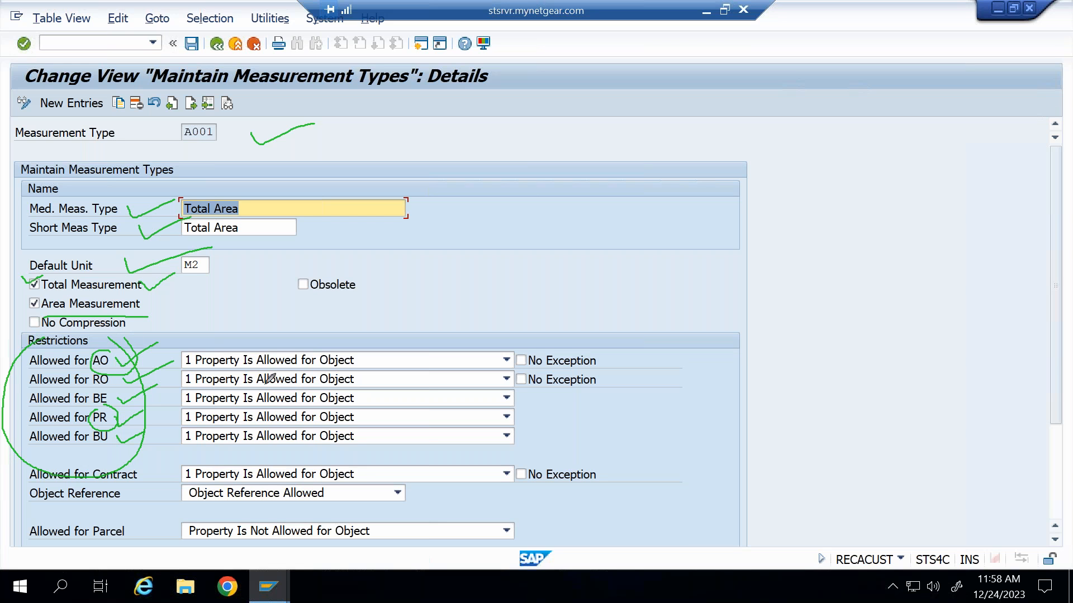
Step: Examine the available options for Allowed for AO and Allowed for BU, keeping the option Property Is Allowed for Object
{"action": "left_click", "coordinate": [330, 363]}
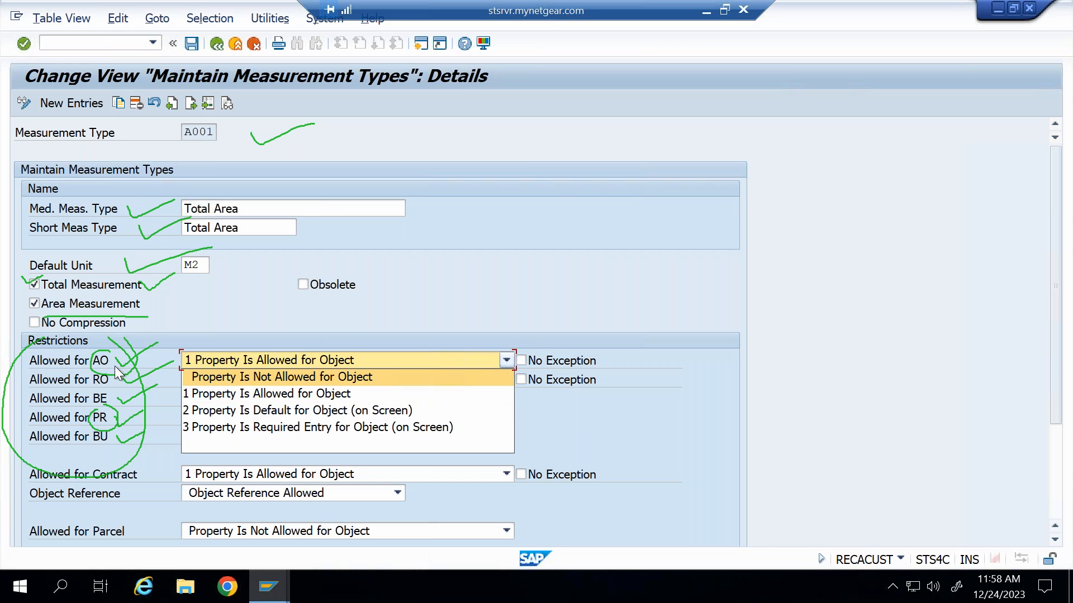
{"action": "left_click", "coordinate": [394, 320]}
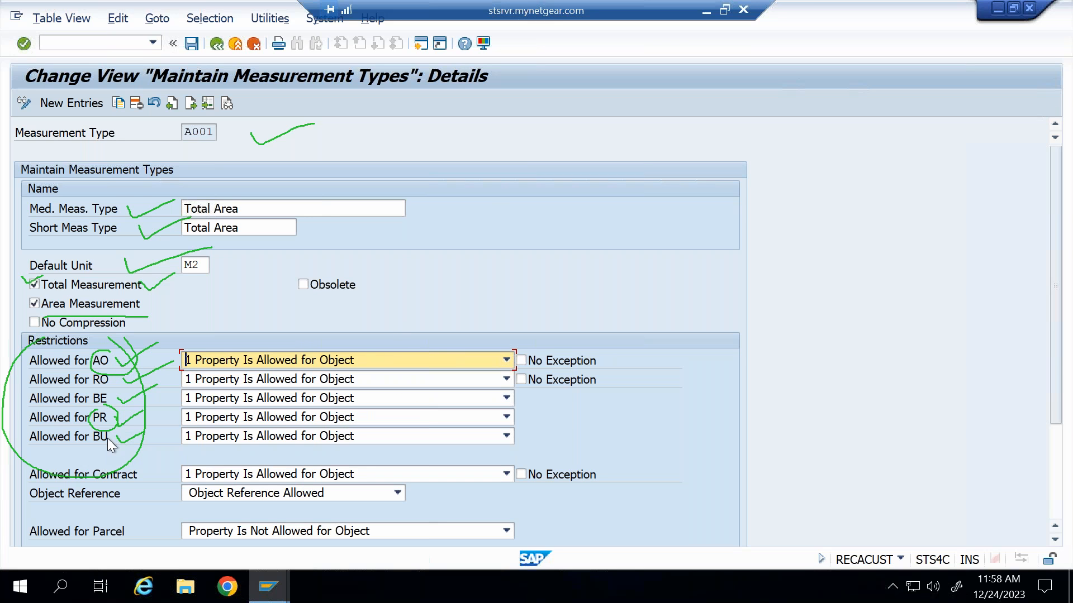
{"action": "left_click", "coordinate": [271, 436]}
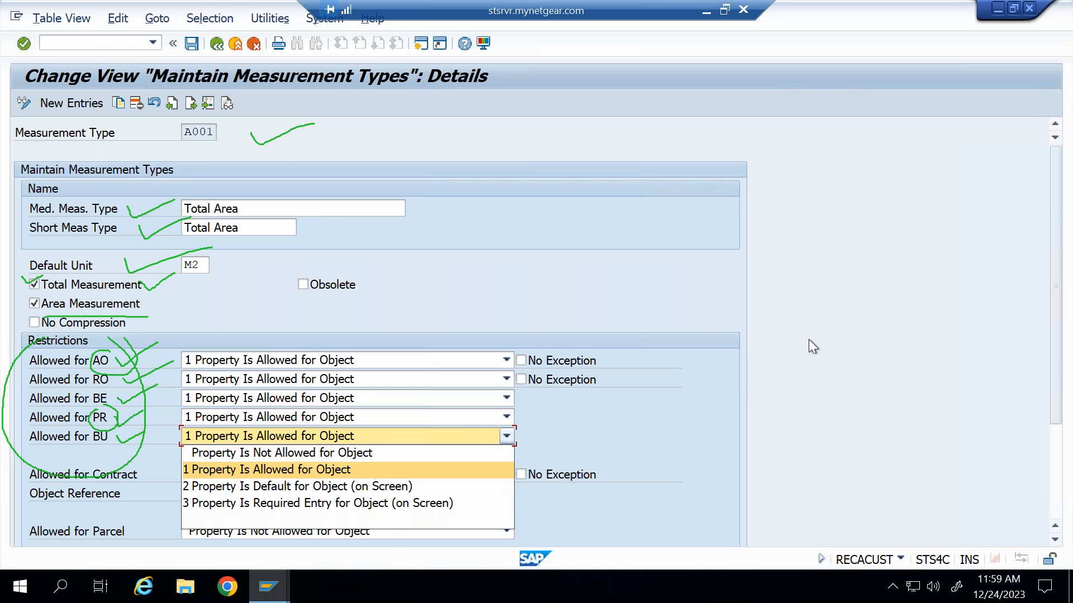
{"action": "left_click", "coordinate": [786, 347]}
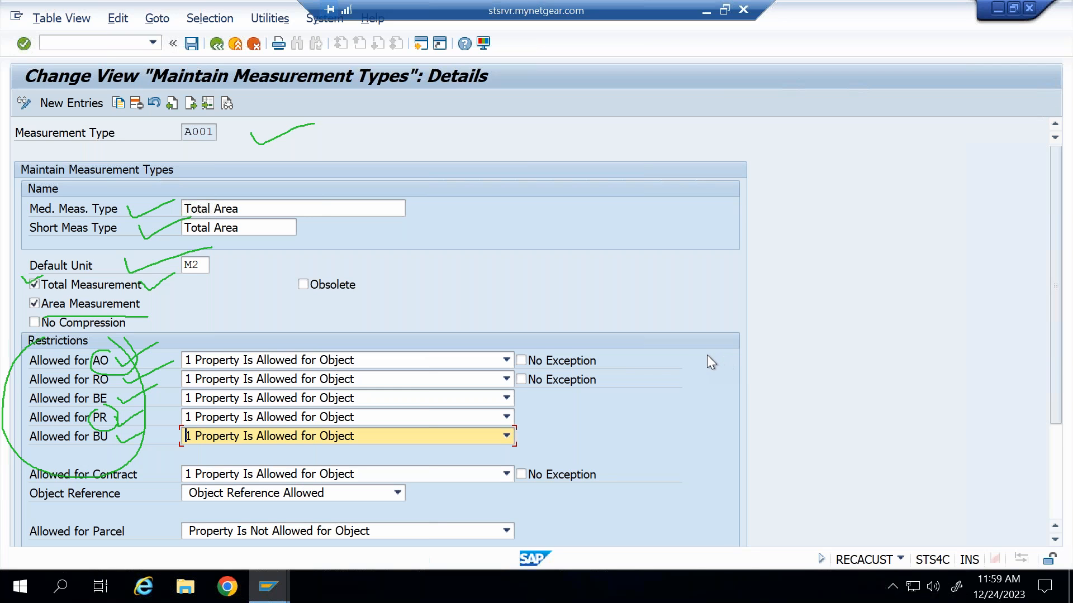
Step: Clear the annotations and review the contract, object reference, parcel and service charge settlement properties of measurement type A001
{"action": "scroll", "coordinate": [671, 358], "scroll_direction": "down", "scroll_amount": 1}
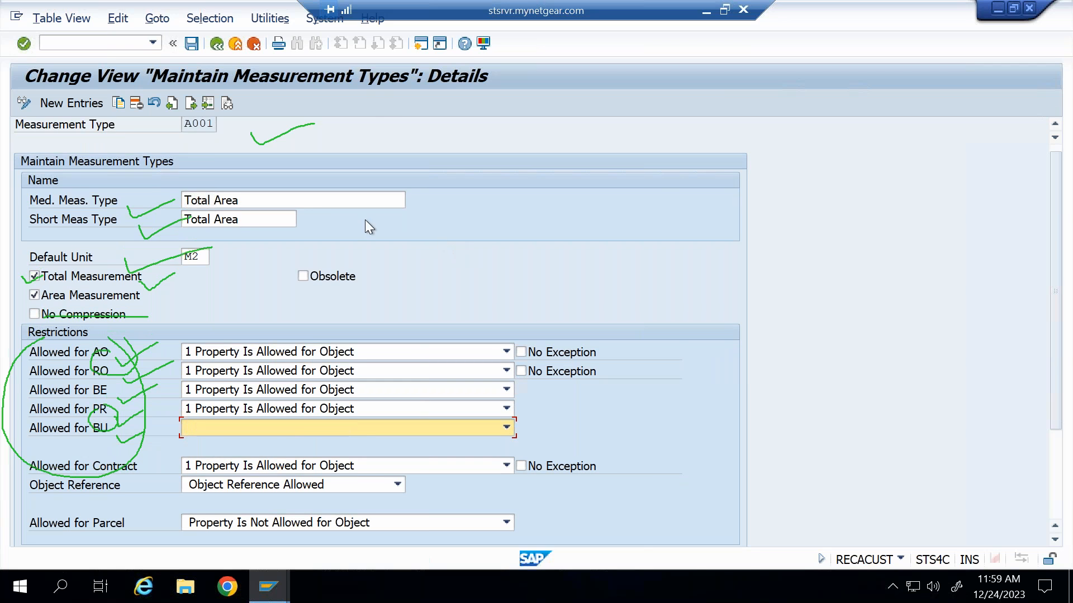
{"action": "left_click", "coordinate": [448, 116]}
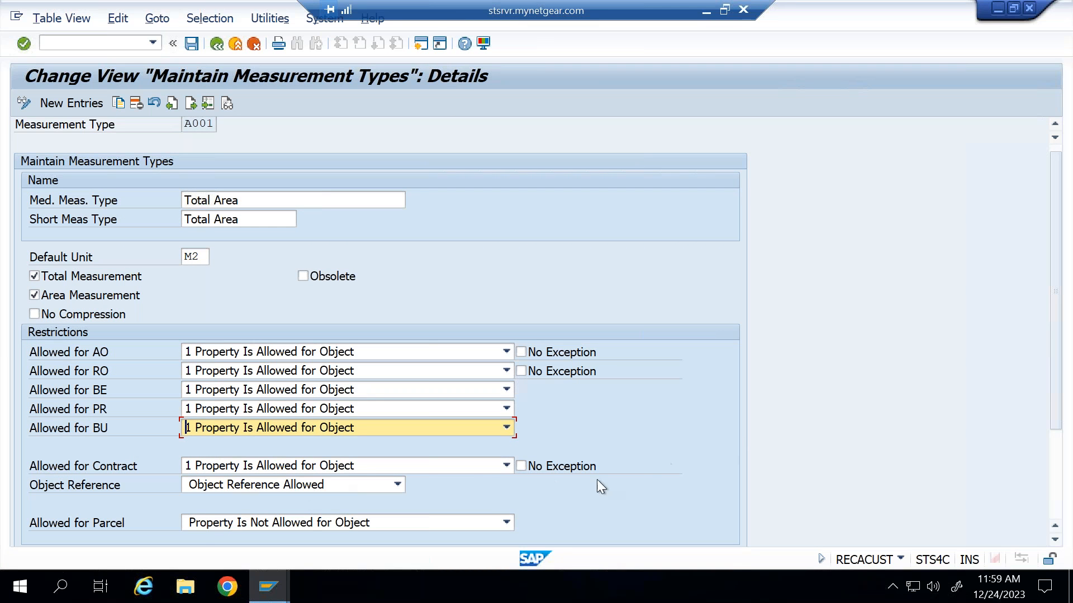
{"action": "scroll", "coordinate": [303, 519], "scroll_direction": "down", "scroll_amount": 1}
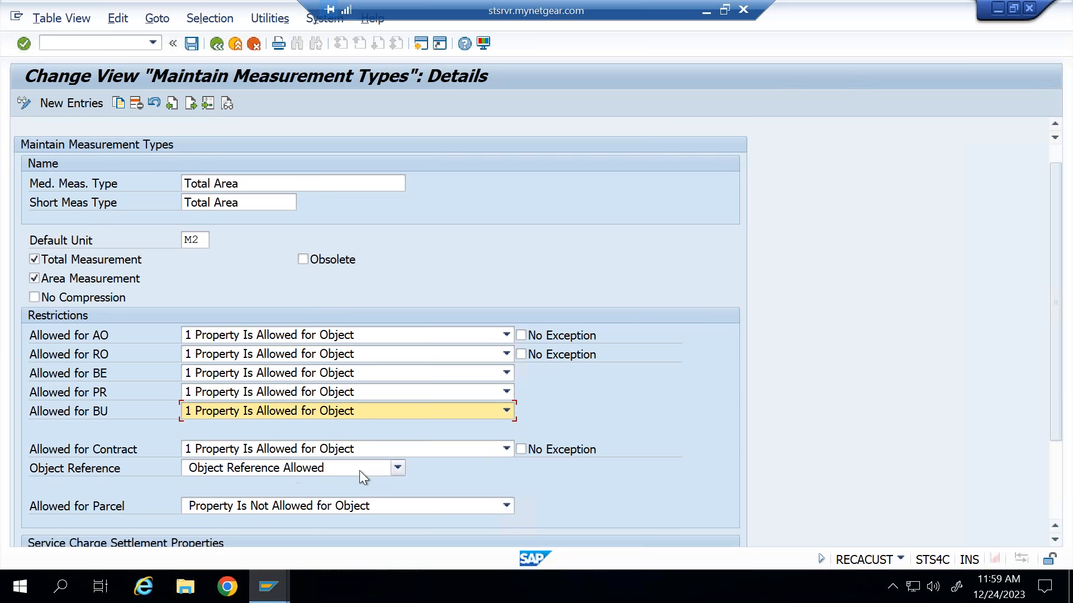
{"action": "scroll", "coordinate": [353, 474], "scroll_direction": "down", "scroll_amount": 3}
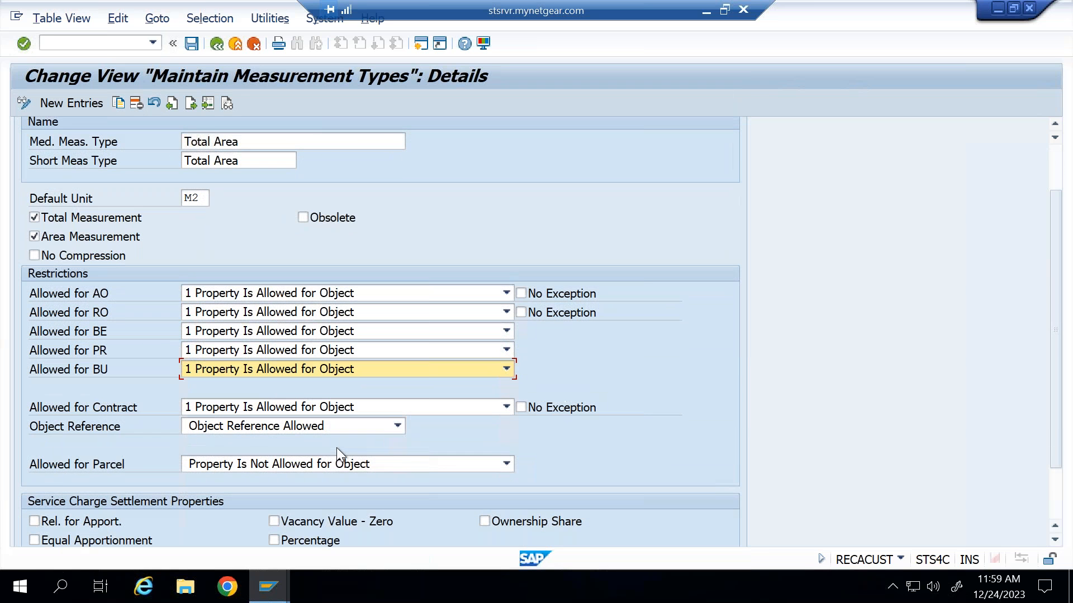
{"action": "scroll", "coordinate": [378, 469], "scroll_direction": "down", "scroll_amount": 5}
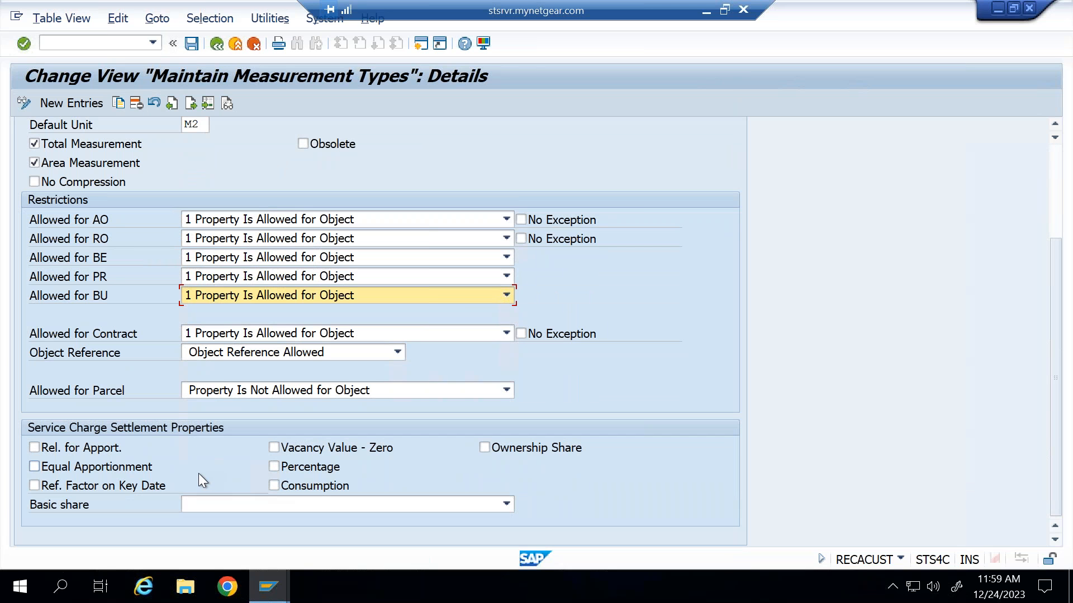
{"action": "scroll", "coordinate": [199, 474], "scroll_direction": "up", "scroll_amount": 10}
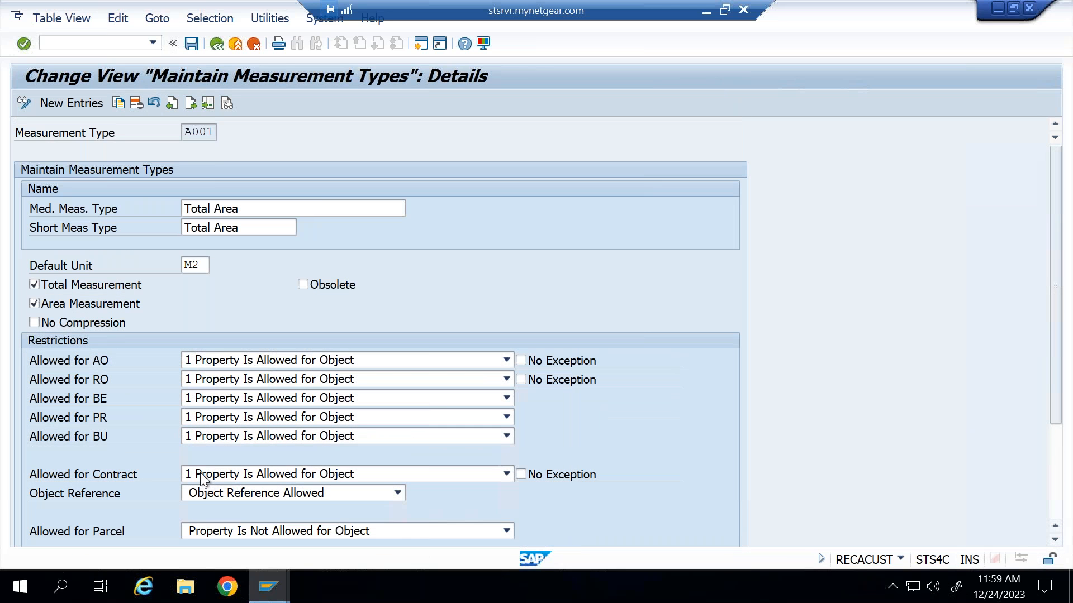
Step: Open measurement type A002 Floor Area, review its details and return to the IMG structure
{"action": "left_click", "coordinate": [216, 48]}
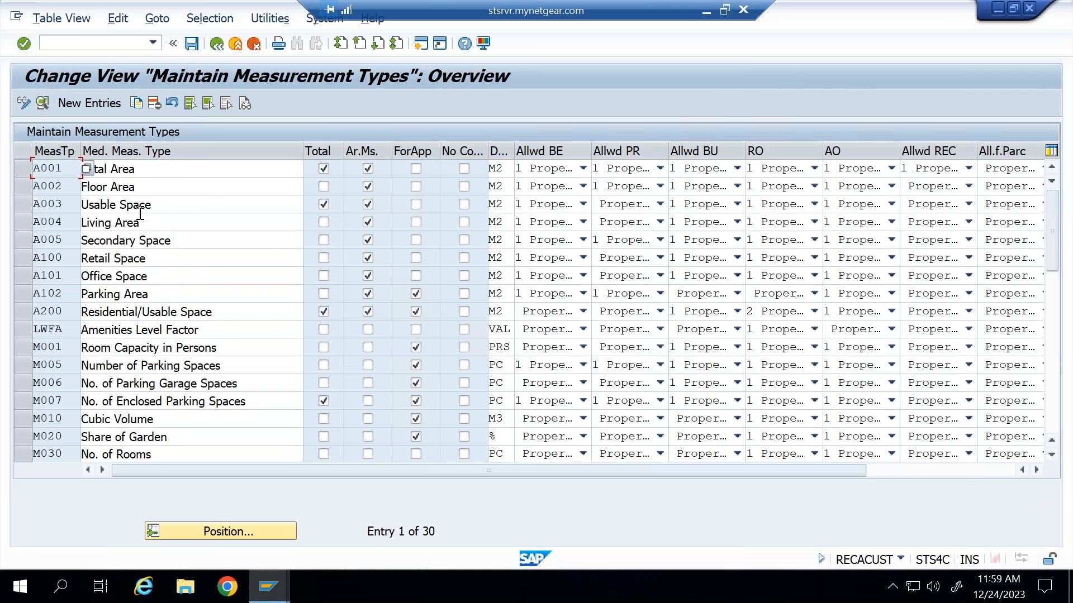
{"action": "double_click", "coordinate": [60, 188]}
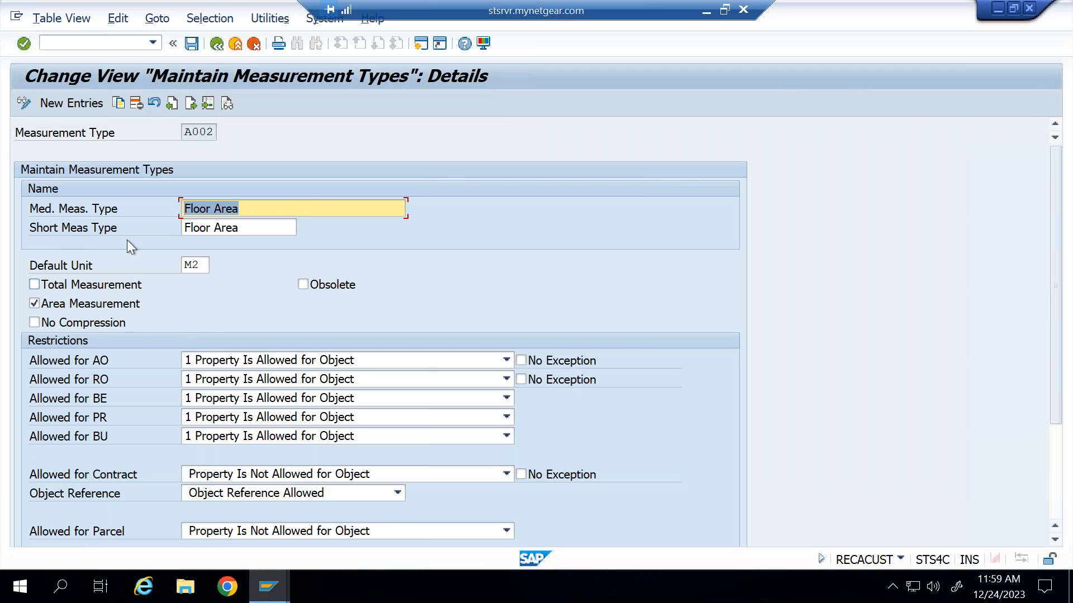
{"action": "left_click", "coordinate": [215, 48]}
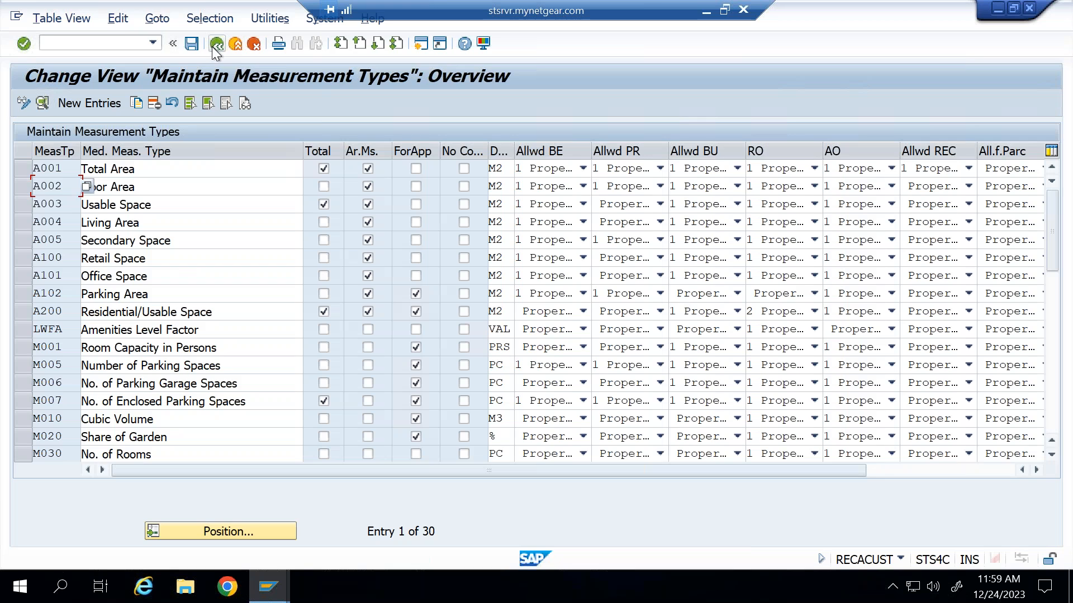
{"action": "left_click", "coordinate": [214, 48]}
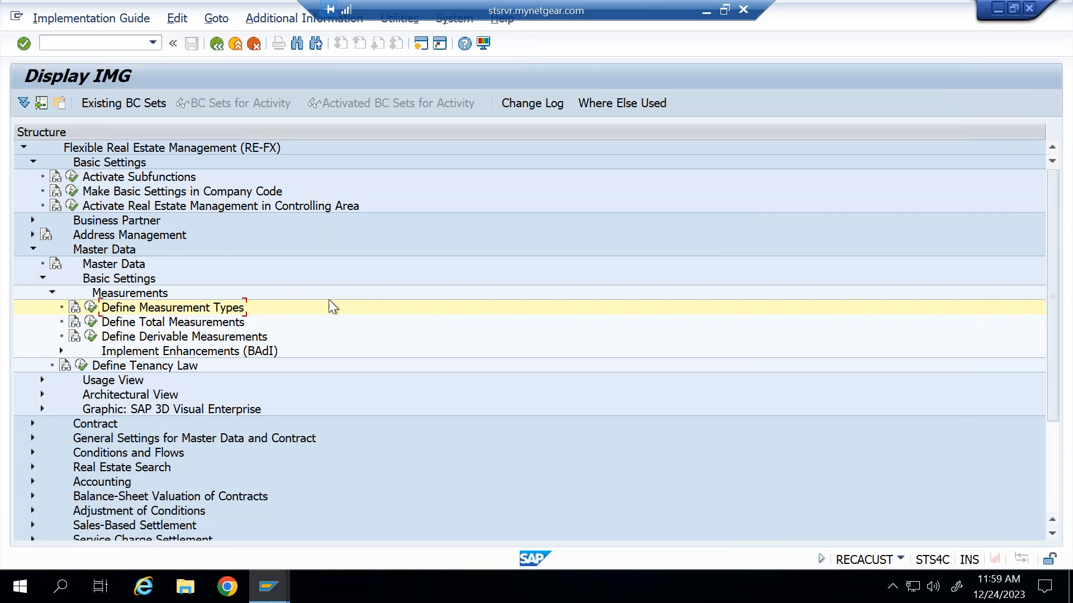
Step: Open the Define Total Measurements customizing and mark the source and total measurement type columns
{"action": "left_click", "coordinate": [90, 321]}
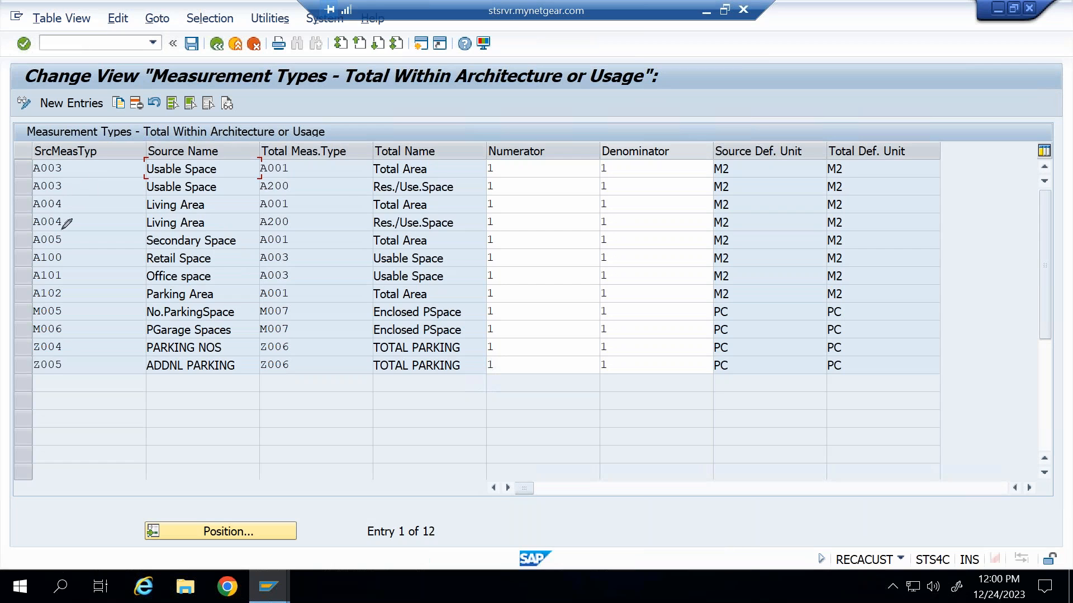
{"action": "mouse_move", "coordinate": [71, 138]}
{"action": "left_mouse_down"}
{"action": "mouse_move", "coordinate": [96, 155]}
{"action": "mouse_move", "coordinate": [157, 125]}
{"action": "left_mouse_up"}
{"action": "left_click_drag", "start_coordinate": [275, 134], "coordinate": [365, 115]}
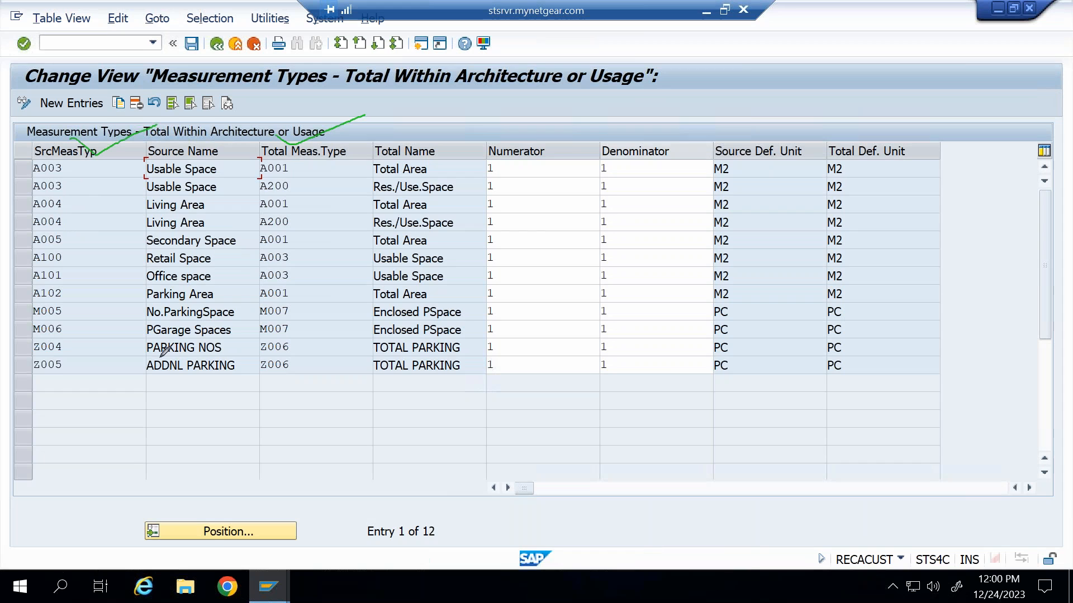
Step: Mark the A001 total assignments, the source names Living Area, Secondary Space and Parking Area, and the Total Name column for review
{"action": "left_click_drag", "start_coordinate": [255, 179], "coordinate": [296, 175]}
{"action": "left_click_drag", "start_coordinate": [259, 245], "coordinate": [301, 244]}
{"action": "left_click_drag", "start_coordinate": [258, 302], "coordinate": [292, 300]}
{"action": "left_click_drag", "start_coordinate": [260, 210], "coordinate": [297, 209]}
{"action": "left_click_drag", "start_coordinate": [17, 162], "coordinate": [88, 157]}
{"action": "left_click_drag", "start_coordinate": [146, 212], "coordinate": [200, 214]}
{"action": "left_click_drag", "start_coordinate": [146, 246], "coordinate": [219, 246]}
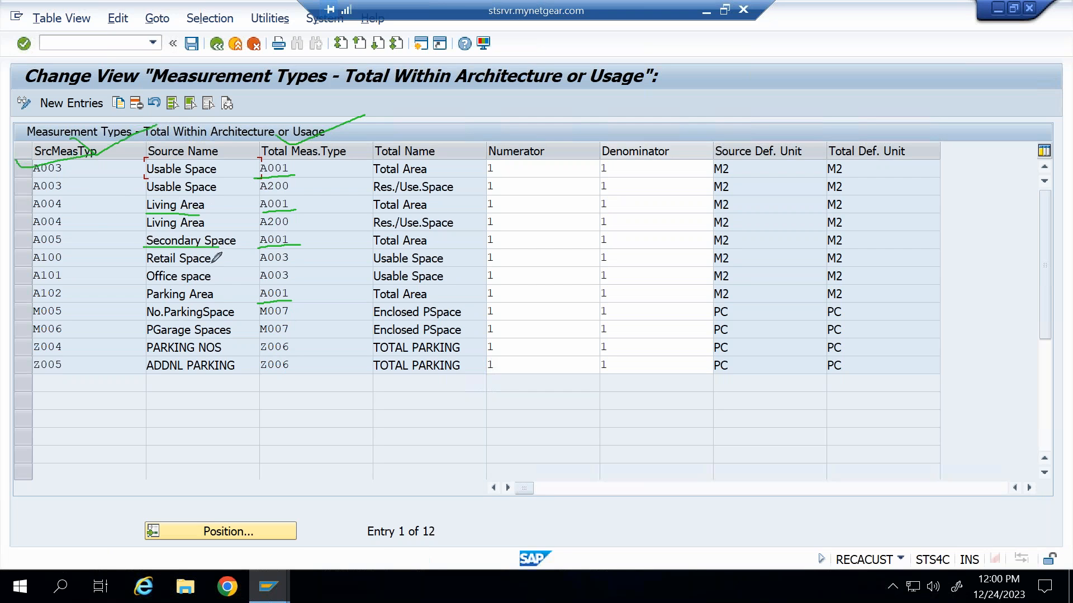
{"action": "left_click_drag", "start_coordinate": [150, 302], "coordinate": [216, 301]}
{"action": "left_click_drag", "start_coordinate": [436, 165], "coordinate": [475, 151]}
Step: Switch to the RE80 session and review the measurements of rental unit 1710/1001/5000 in display mode
{"action": "left_click", "coordinate": [282, 581]}
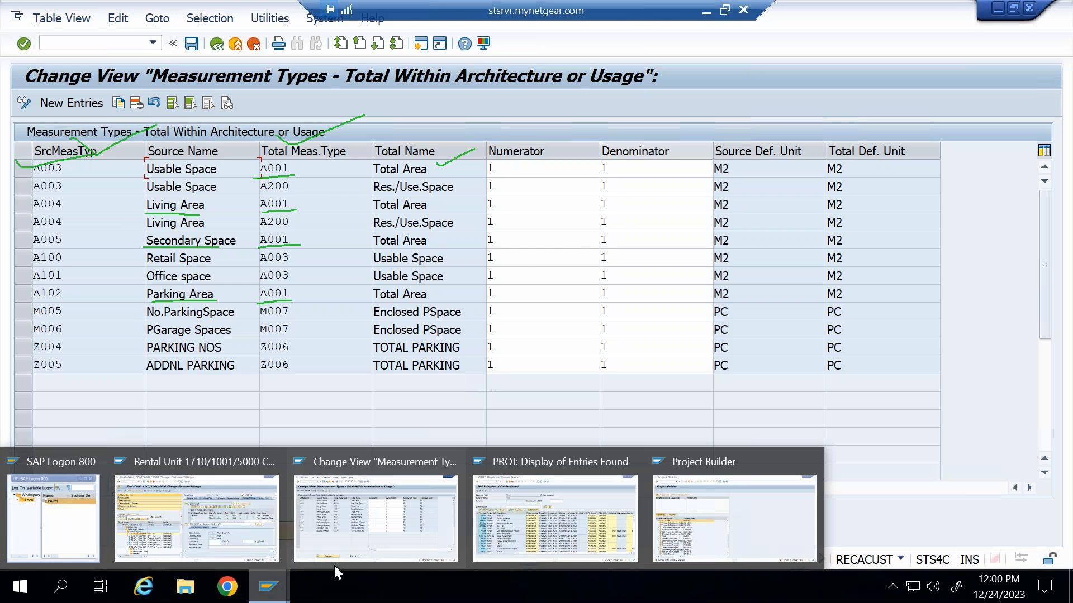
{"action": "left_click", "coordinate": [193, 518]}
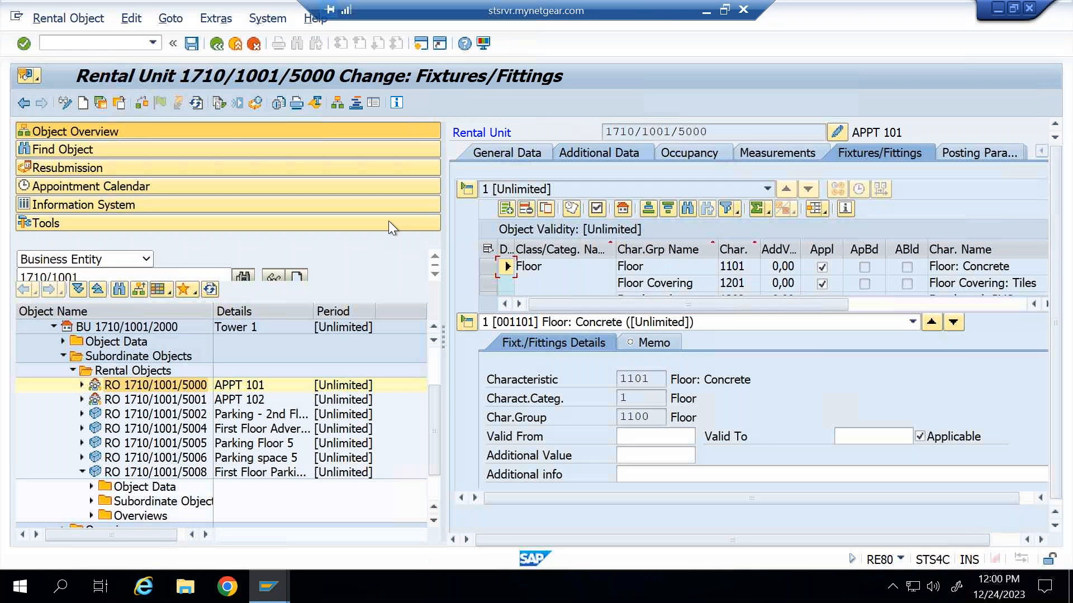
{"action": "left_click", "coordinate": [62, 104]}
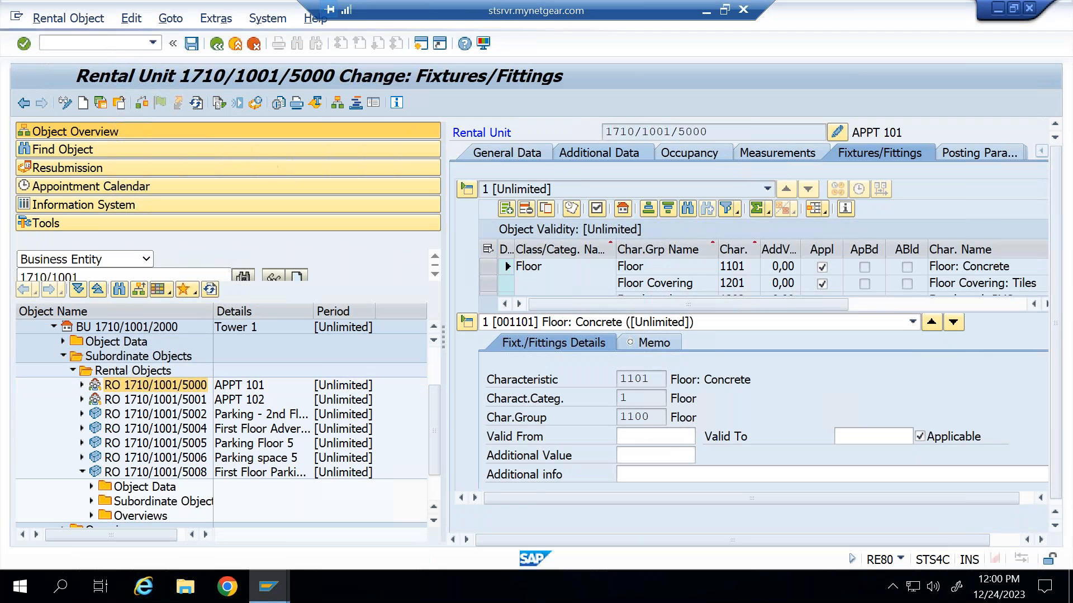
{"action": "left_click", "coordinate": [763, 151]}
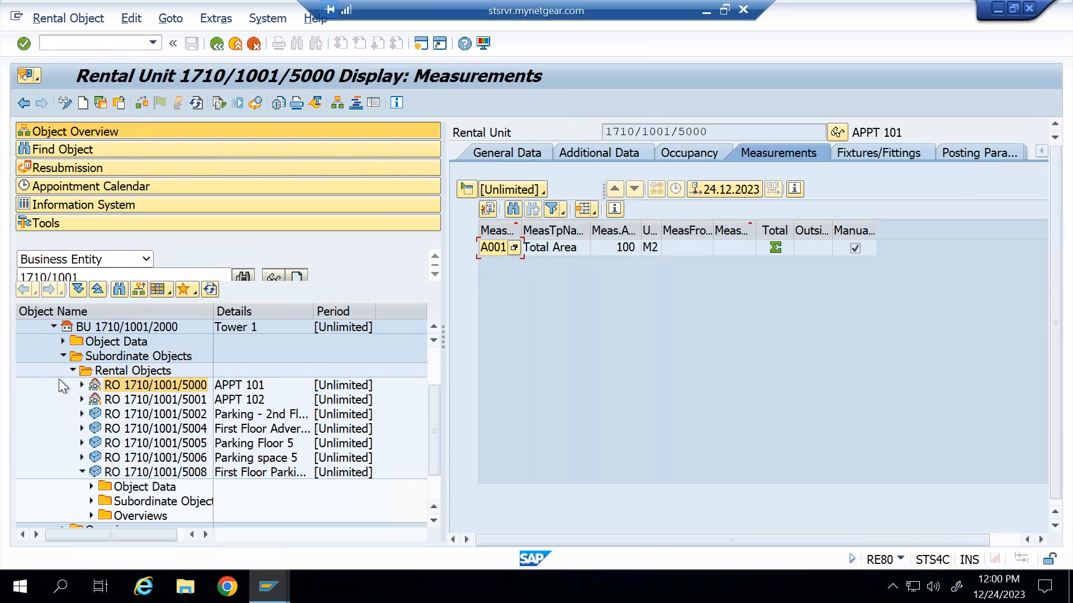
Step: Open the measurements of building 1710/1001/2000, Tower 1, in change mode
{"action": "left_click", "coordinate": [63, 356]}
{"action": "double_click", "coordinate": [100, 401]}
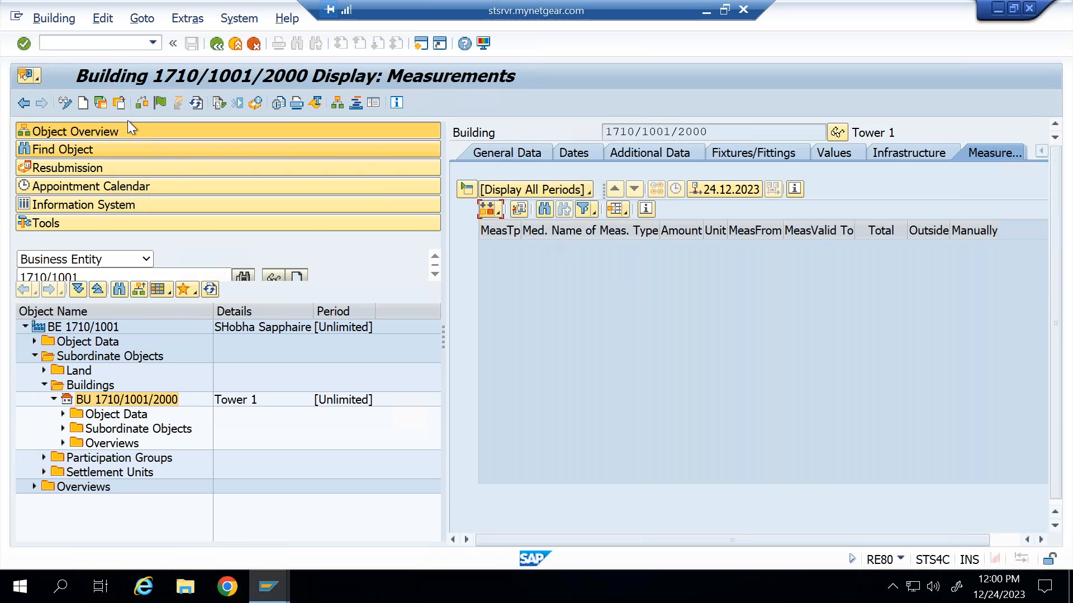
{"action": "left_click", "coordinate": [65, 103]}
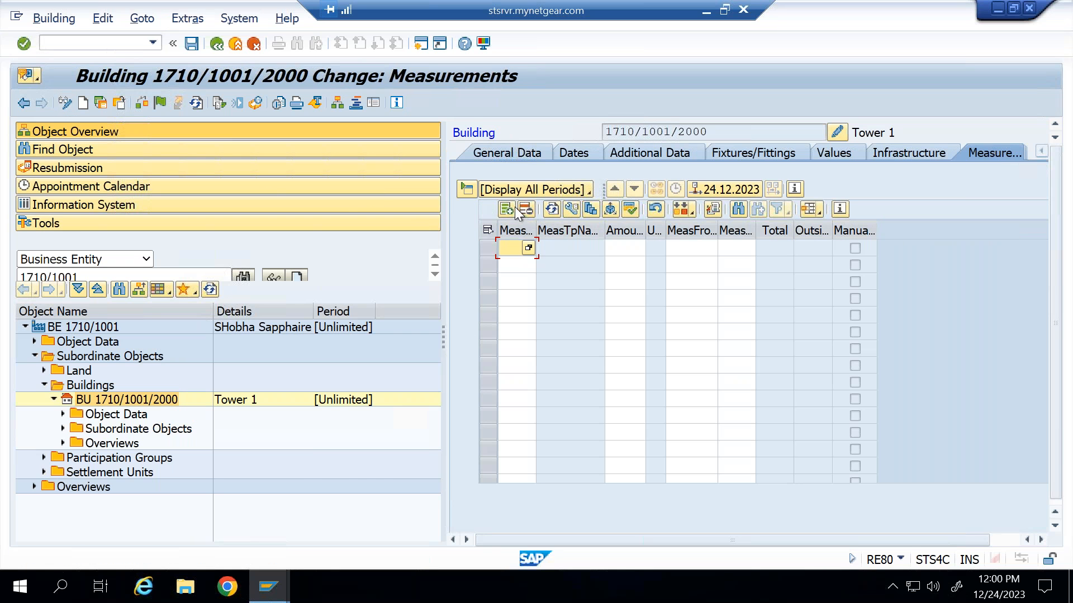
Step: Review the permitted measurement types for the building and pick A002 Floor Area for the first measurement row
{"action": "left_click", "coordinate": [512, 206]}
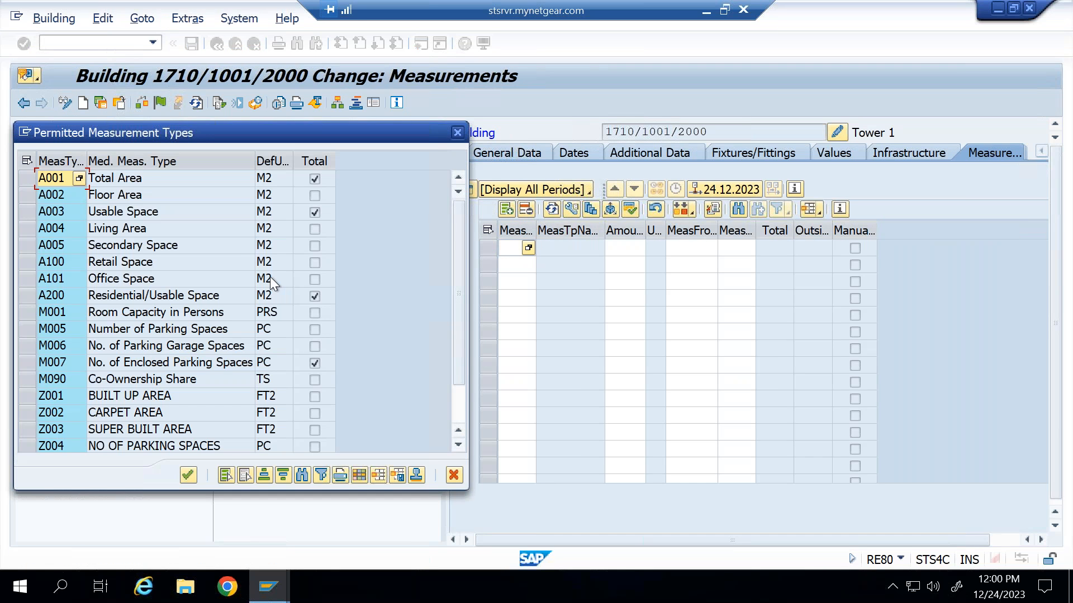
{"action": "key", "text": "Escape"}
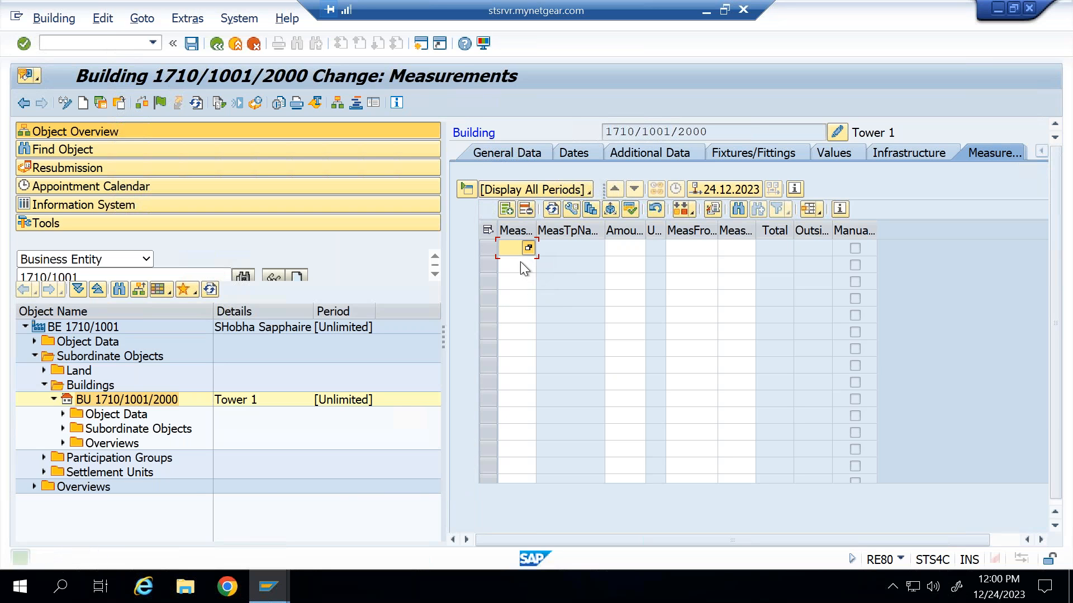
{"action": "left_click", "coordinate": [528, 249]}
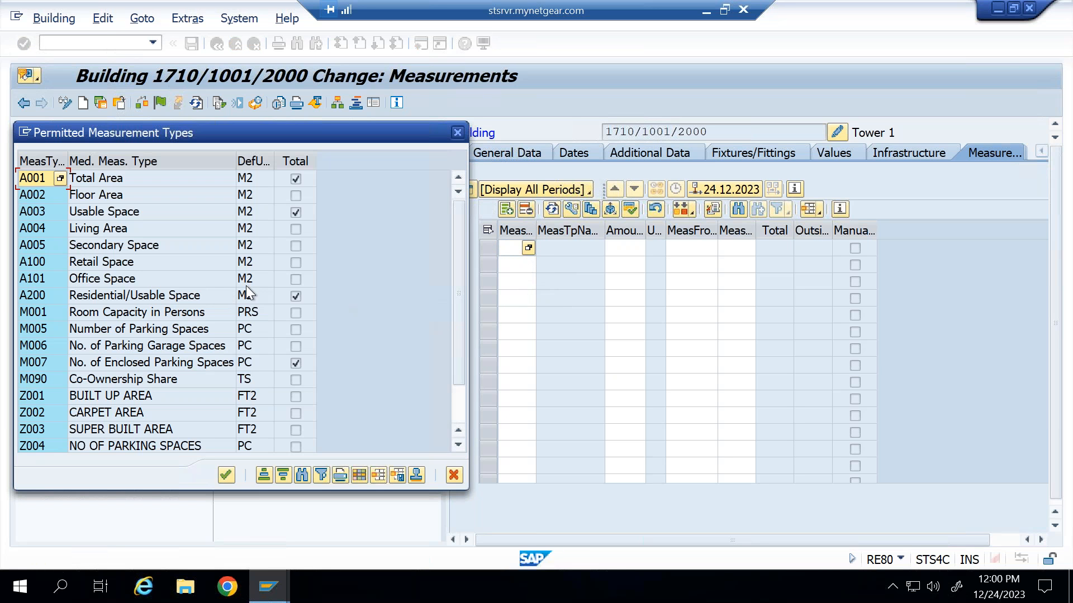
{"action": "double_click", "coordinate": [108, 195]}
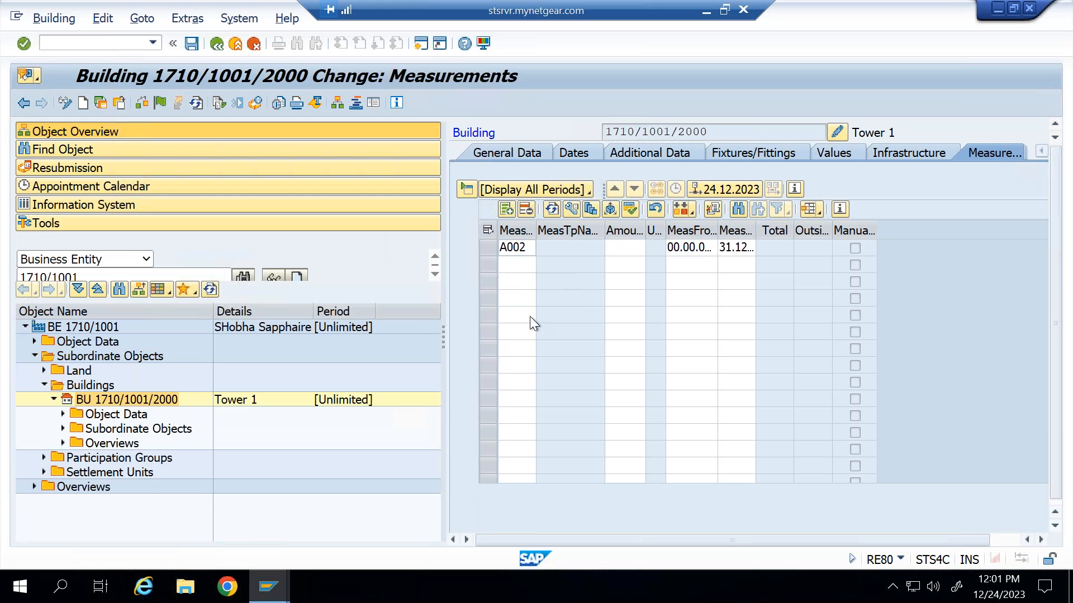
Step: Return to the total measurements customizing and highlight source measurement types A003, A004 and A005
{"action": "mouse_move", "coordinate": [269, 597]}
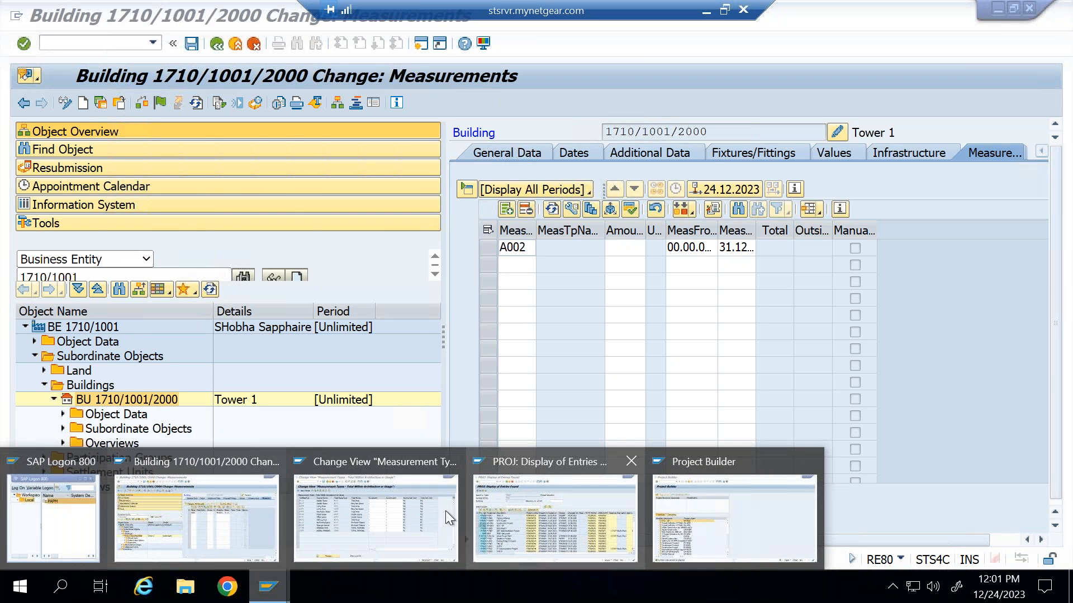
{"action": "left_click", "coordinate": [373, 507]}
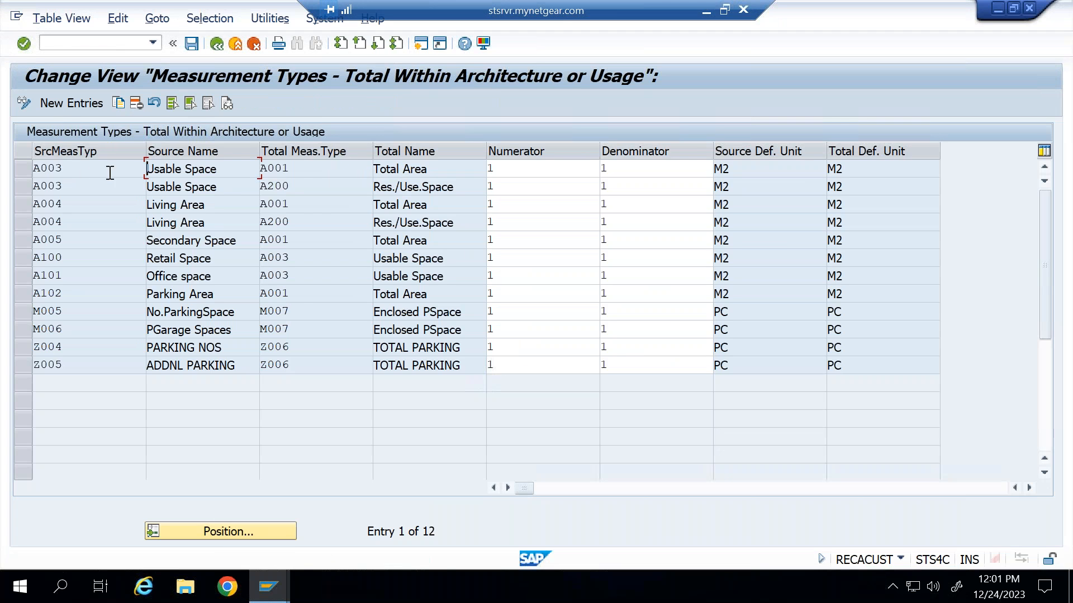
{"action": "left_click_drag", "start_coordinate": [216, 170], "coordinate": [126, 170]}
{"action": "left_click_drag", "start_coordinate": [86, 205], "coordinate": [33, 205]}
{"action": "left_click_drag", "start_coordinate": [84, 241], "coordinate": [9, 239]}
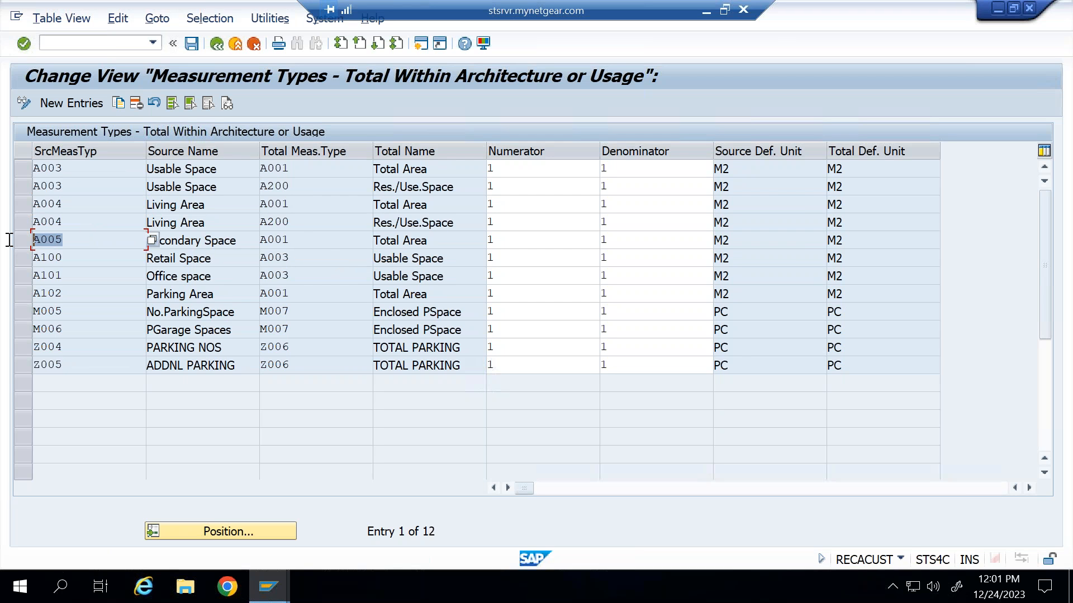
Step: In the RE80 session, enter measurement types A003, A004 and A005 for building 1710/1001/2000 and confirm the rows
{"action": "mouse_move", "coordinate": [269, 587]}
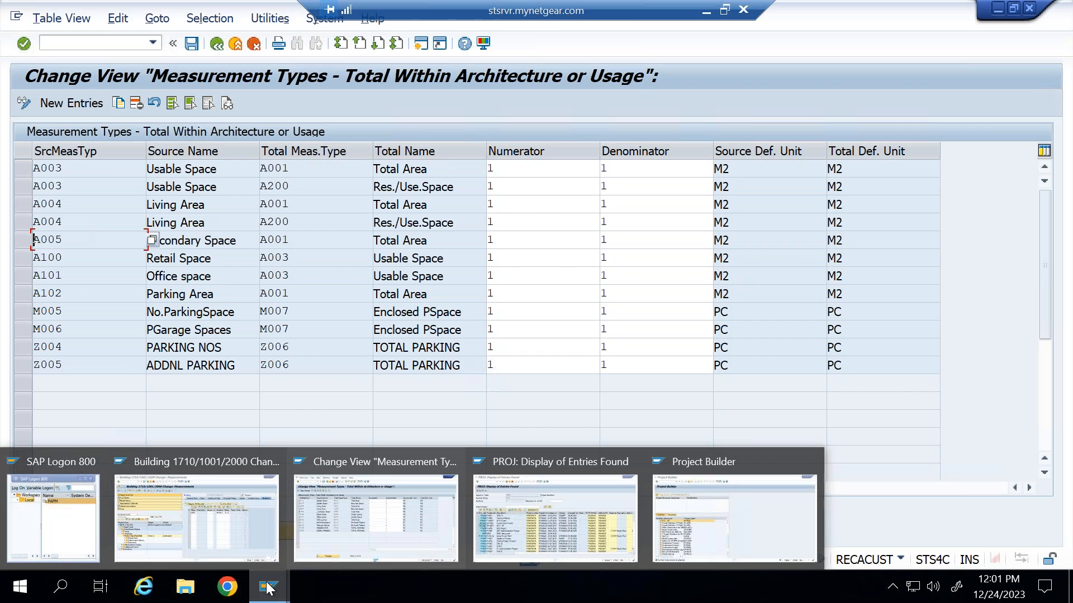
{"action": "left_click", "coordinate": [233, 517]}
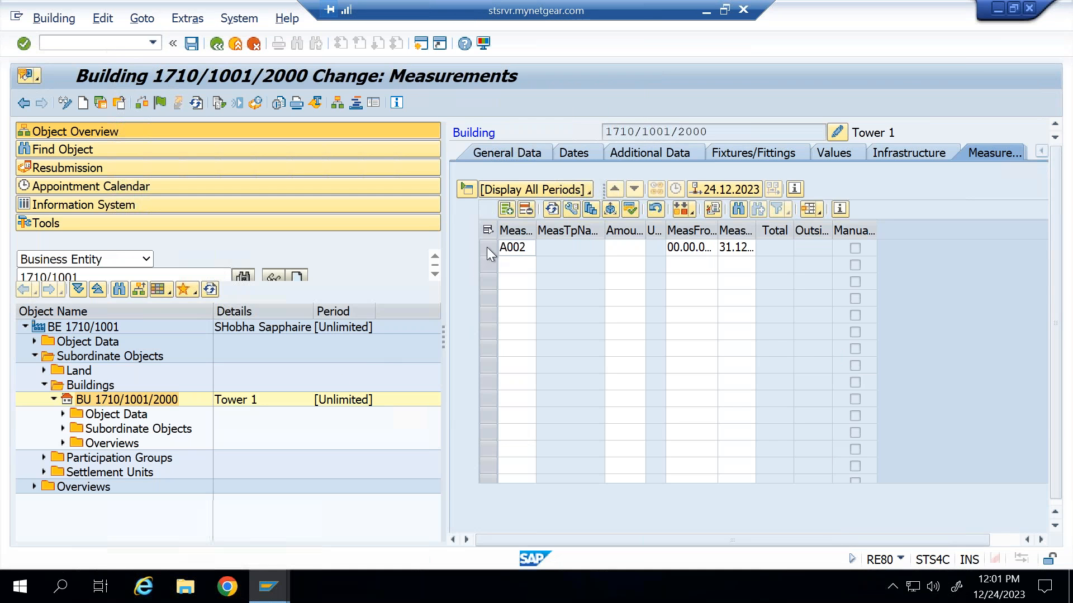
{"action": "key", "text": "F4"}
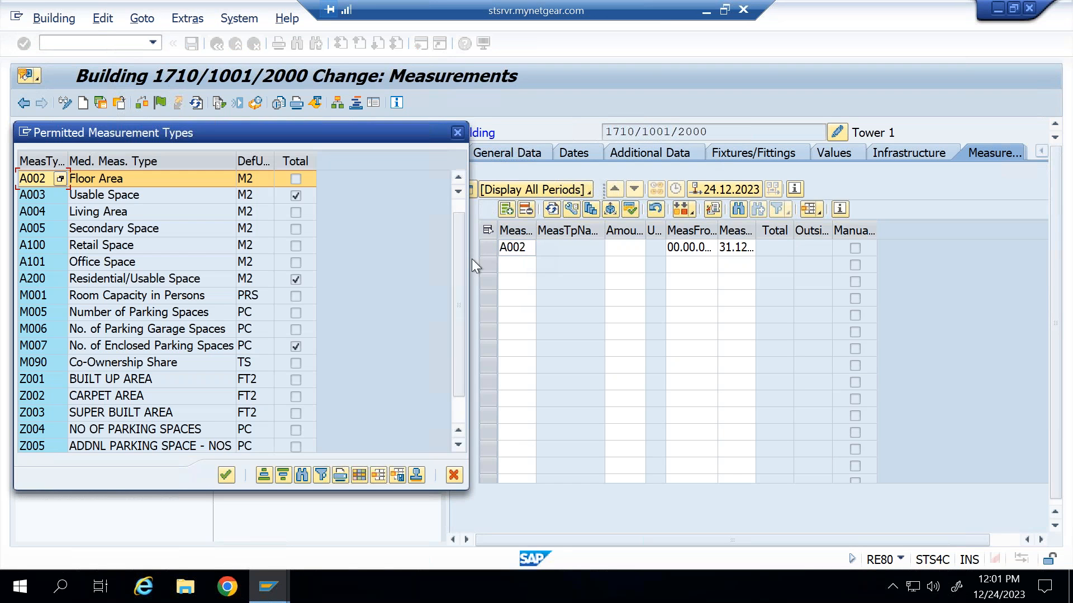
{"action": "double_click", "coordinate": [35, 195]}
{"action": "left_click", "coordinate": [525, 263]}
{"action": "left_click", "coordinate": [529, 264]}
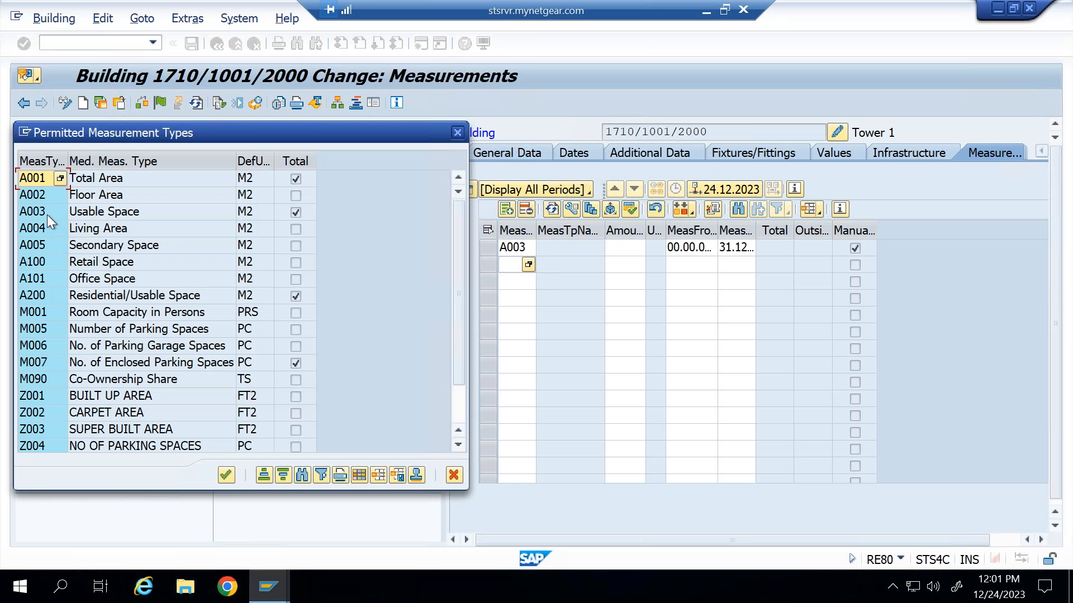
{"action": "double_click", "coordinate": [41, 228]}
{"action": "left_click", "coordinate": [520, 280]}
{"action": "left_click", "coordinate": [528, 281]}
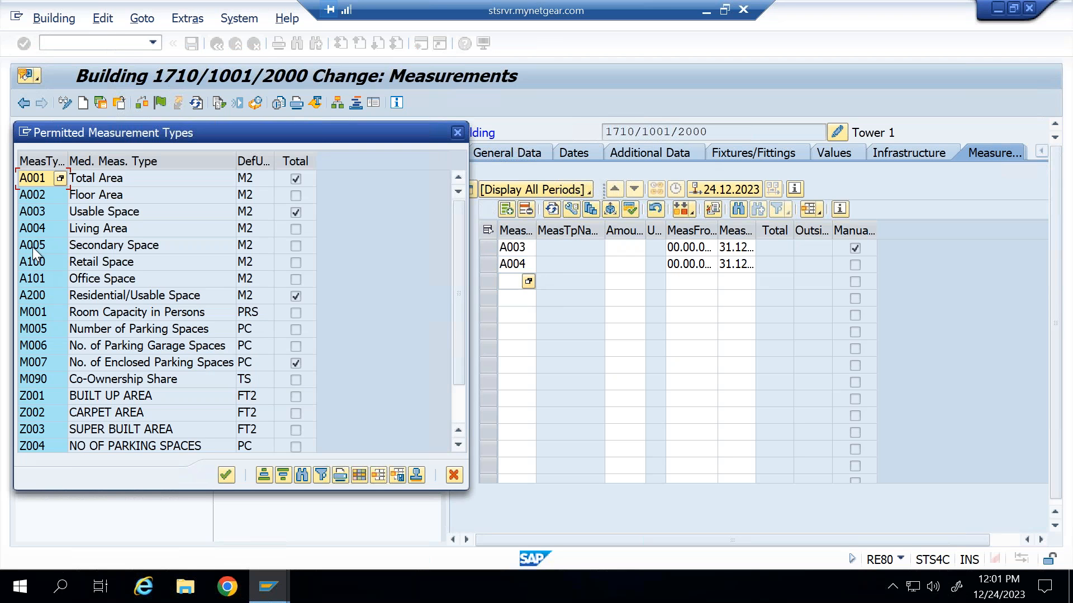
{"action": "double_click", "coordinate": [34, 247]}
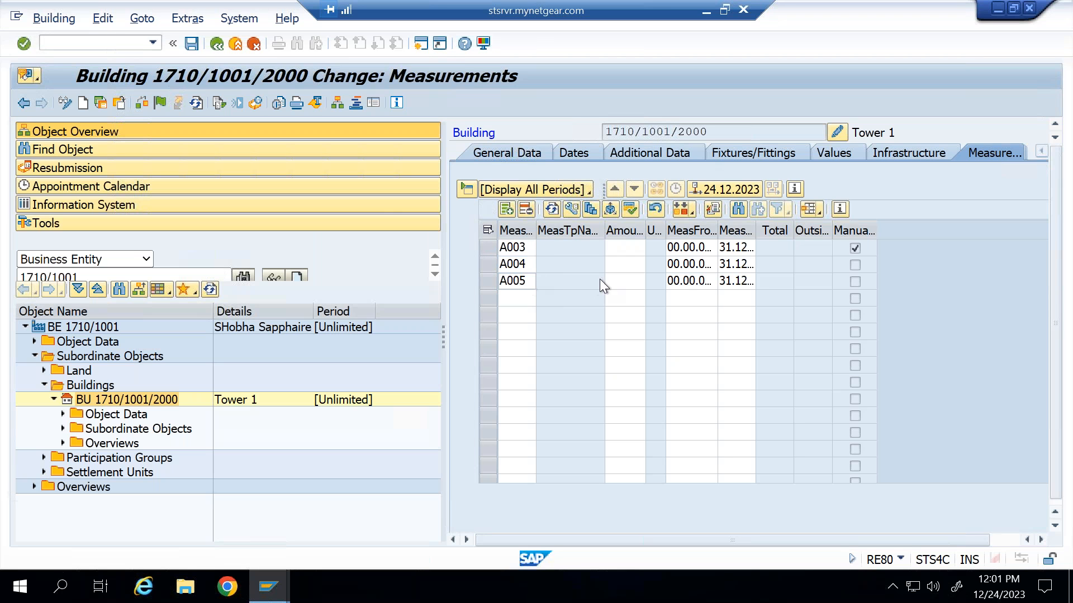
{"action": "left_click", "coordinate": [635, 304]}
{"action": "key", "text": "Return"}
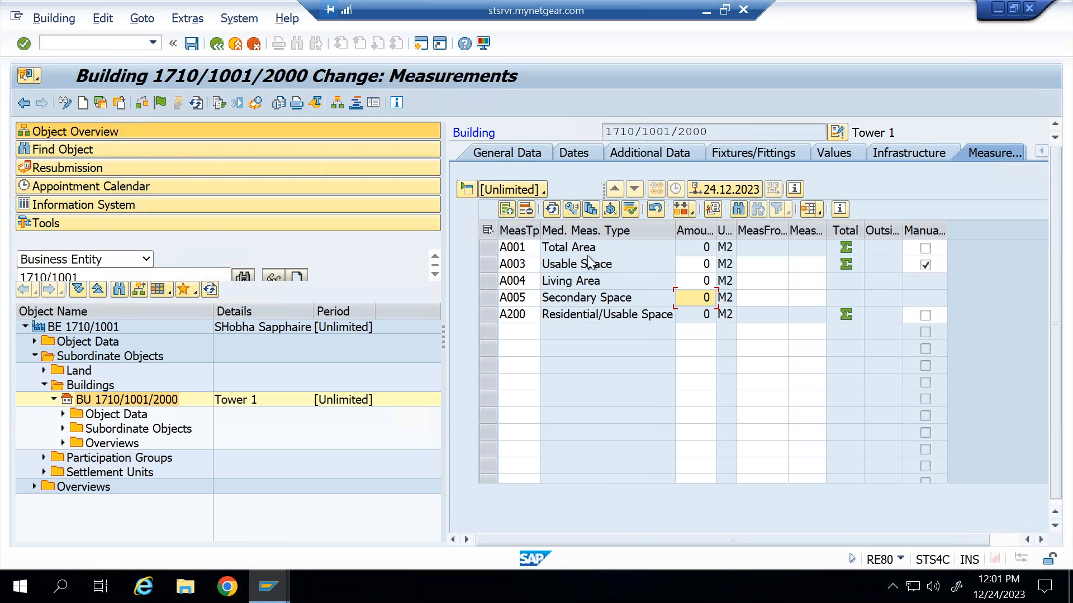
Step: Set the building's amounts to 300 for Usable Space, 200 for Living Area and 100 for Secondary Space
{"action": "left_click", "coordinate": [693, 267]}
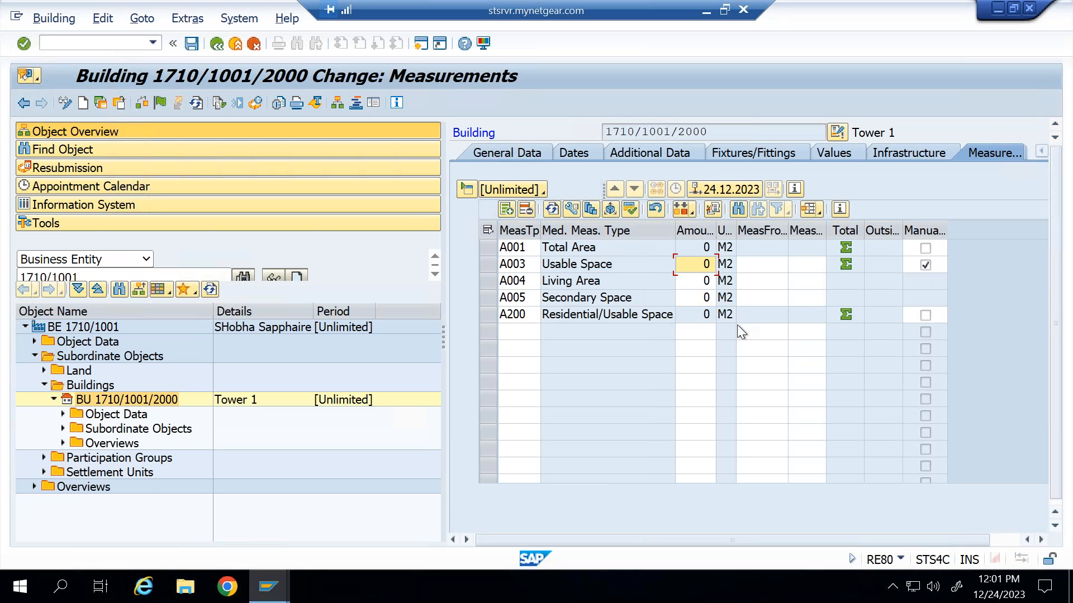
{"action": "type", "text": "300"}
{"action": "key", "text": "Down"}
{"action": "type", "text": "200"}
{"action": "key", "text": "Down"}
{"action": "type", "text": "100"}
{"action": "key", "text": "Return"}
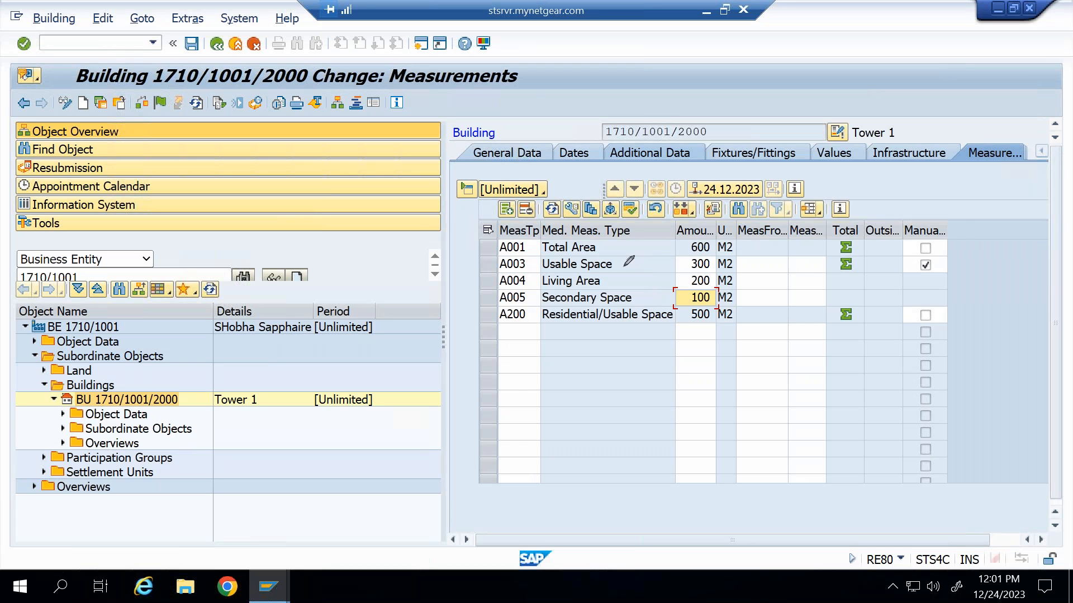
Step: Mark Usable Space, Living Area, Residential/Usable Space, the Total Area amount and its manual entry option for review
{"action": "mouse_move", "coordinate": [626, 261]}
{"action": "left_mouse_down"}
{"action": "mouse_move", "coordinate": [655, 256]}
{"action": "mouse_move", "coordinate": [634, 277]}
{"action": "left_mouse_up"}
{"action": "mouse_move", "coordinate": [535, 323]}
{"action": "left_mouse_down"}
{"action": "mouse_move", "coordinate": [674, 322]}
{"action": "mouse_move", "coordinate": [543, 319]}
{"action": "mouse_move", "coordinate": [627, 317]}
{"action": "left_mouse_up"}
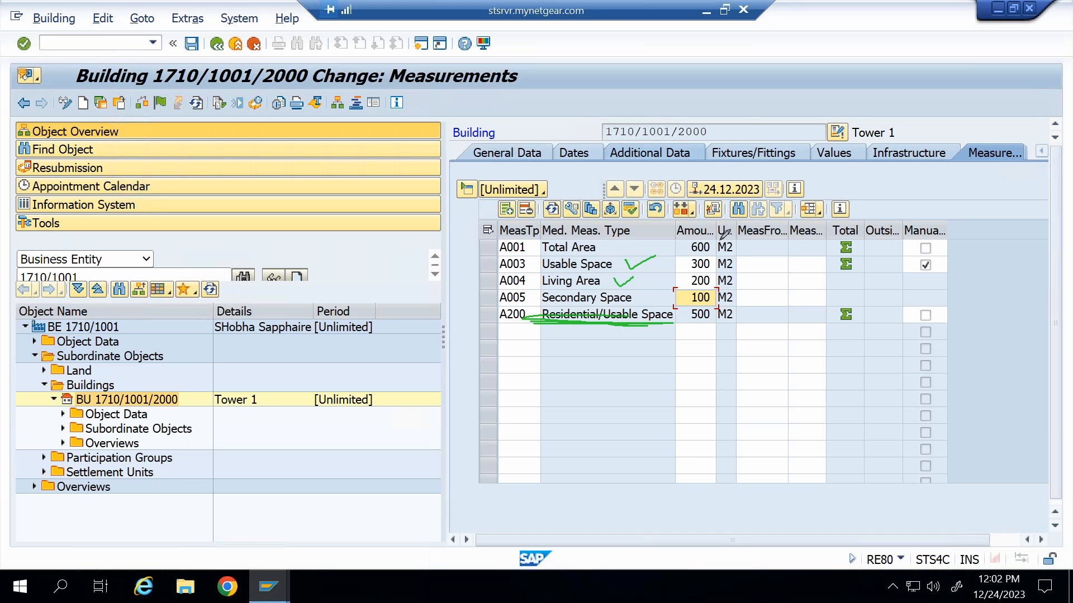
{"action": "left_click_drag", "start_coordinate": [720, 239], "coordinate": [749, 221]}
{"action": "mouse_move", "coordinate": [943, 241]}
{"action": "left_mouse_down"}
{"action": "mouse_move", "coordinate": [910, 237]}
{"action": "mouse_move", "coordinate": [930, 257]}
{"action": "mouse_move", "coordinate": [954, 250]}
{"action": "left_mouse_up"}
{"action": "left_click", "coordinate": [670, 260]}
{"action": "left_click_drag", "start_coordinate": [671, 261], "coordinate": [744, 259]}
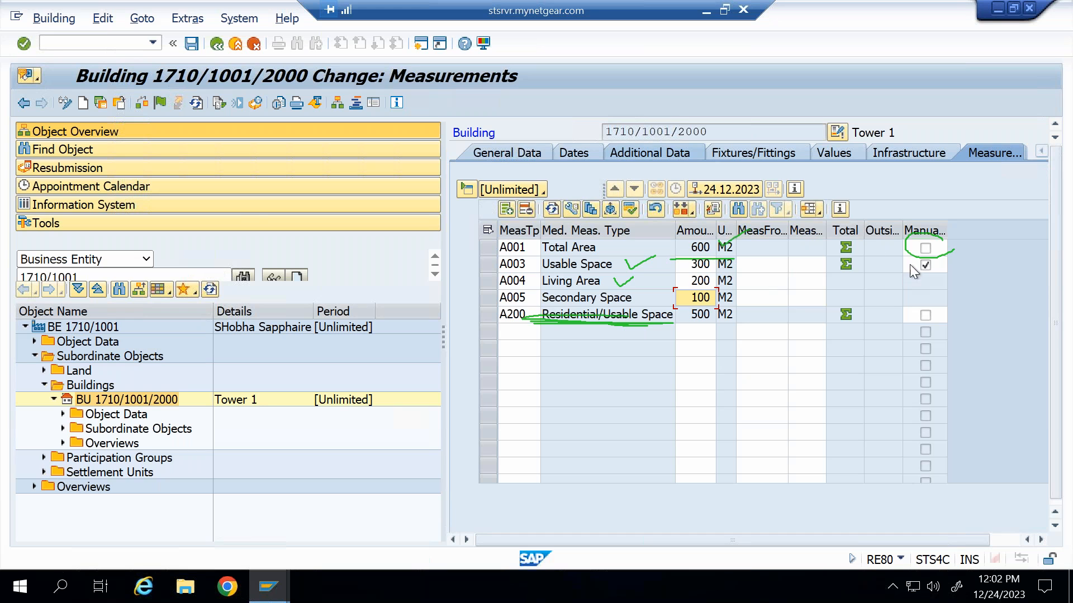
Step: Enable manual entry for Total Area, set its amount to 8000 and clear the annotations
{"action": "left_click", "coordinate": [925, 248]}
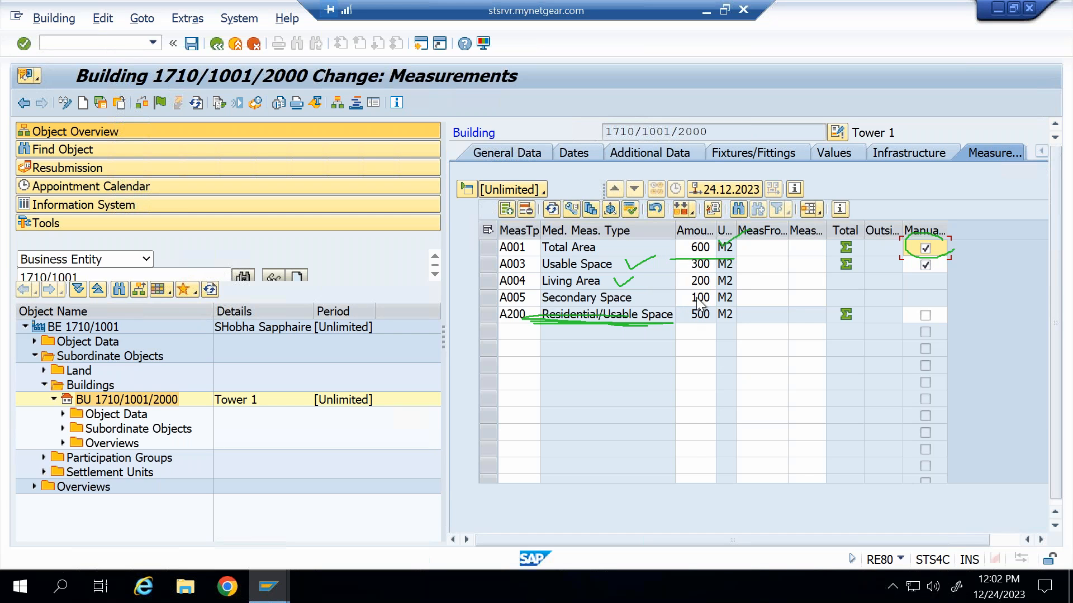
{"action": "left_click", "coordinate": [684, 248]}
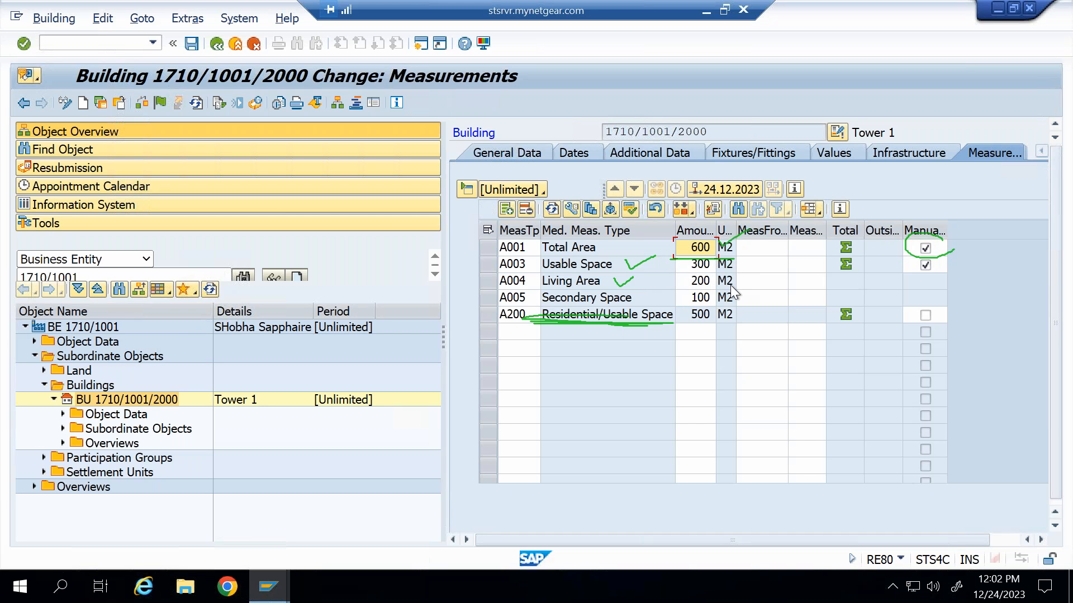
{"action": "type", "text": "8000"}
{"action": "key", "text": "Return"}
{"action": "left_click", "coordinate": [478, 119]}
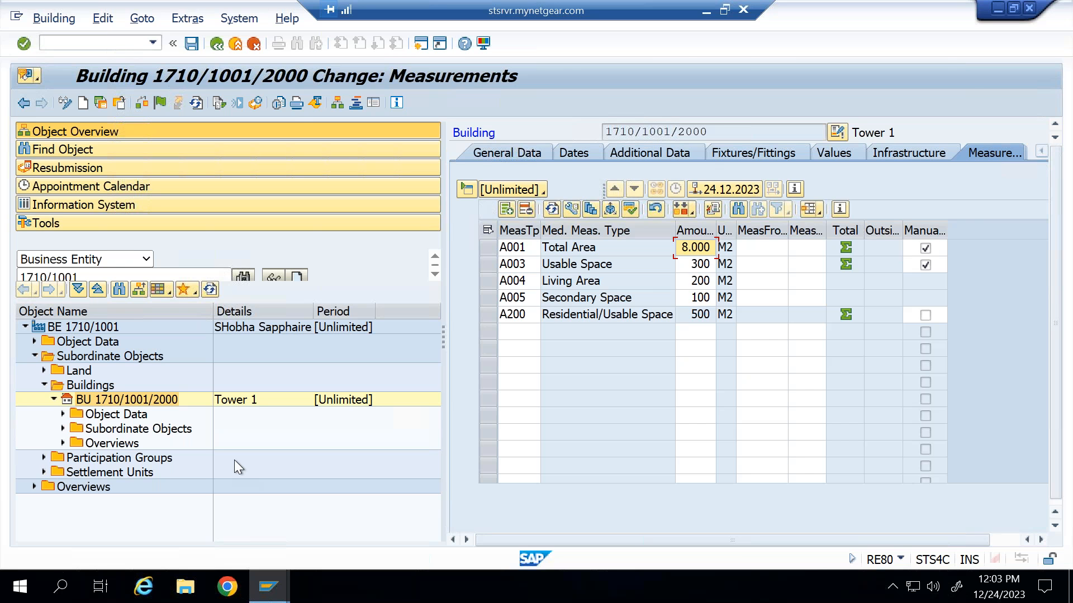
Step: Switch to PowerPoint and draw a rectangle labelled "Real Estate Comapany" near the upper left of blank slide 17
{"action": "left_click", "coordinate": [706, 11]}
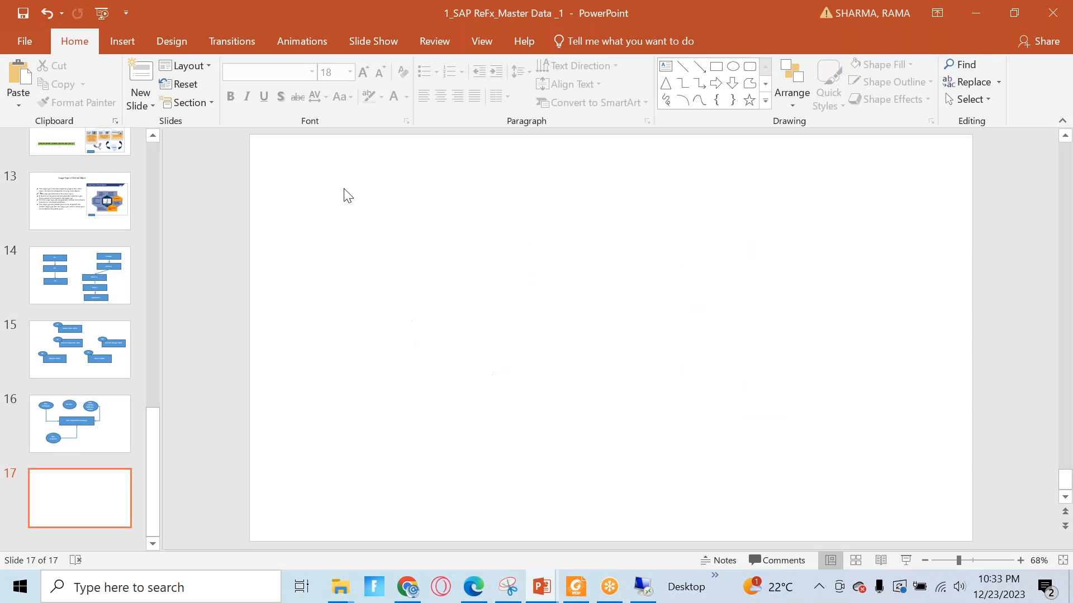
{"action": "left_click", "coordinate": [715, 66]}
{"action": "left_click_drag", "start_coordinate": [321, 184], "coordinate": [488, 227]}
{"action": "type", "text": "Real Estate C"}
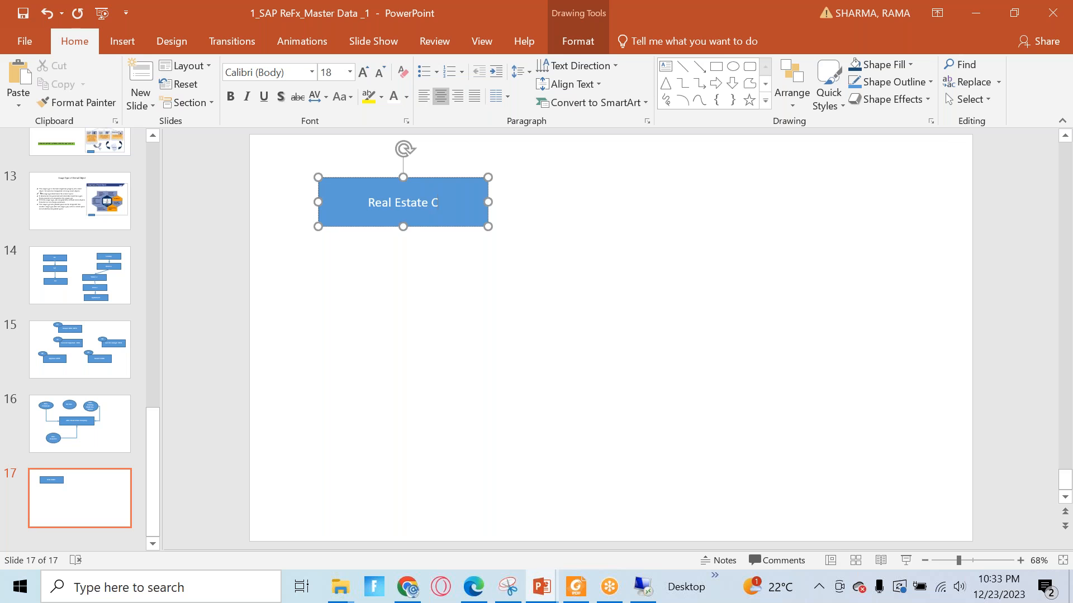
{"action": "type", "text": "omapany"}
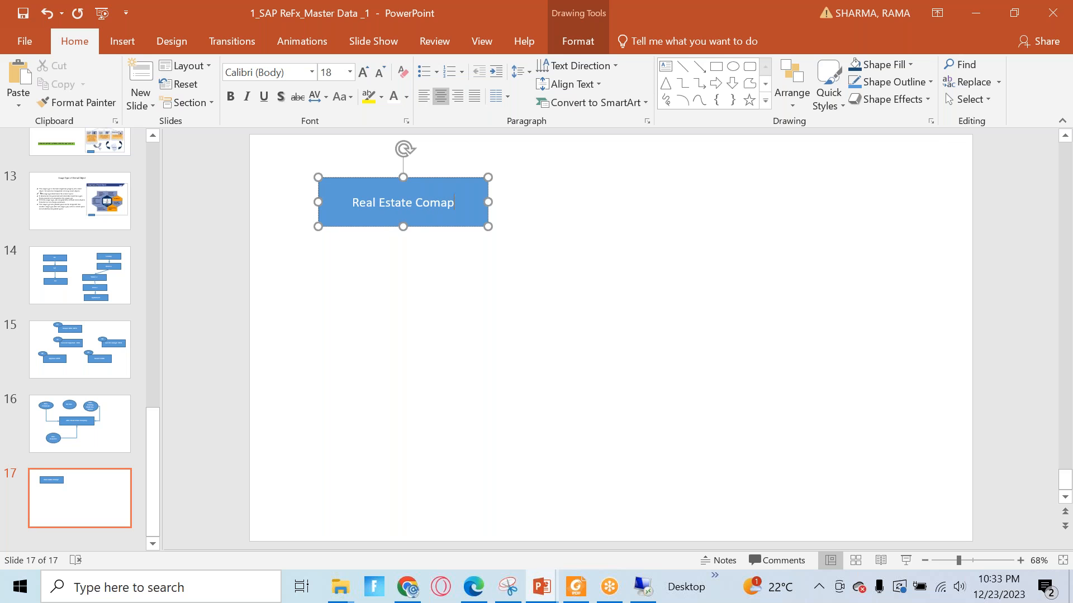
{"action": "left_click", "coordinate": [445, 311]}
Step: Duplicate the "Real Estate Comapany" rectangle, place the copy below it and relabel the copy "Appartmnet"
{"action": "left_click", "coordinate": [335, 220]}
{"action": "key", "text": "ctrl+c"}
{"action": "key", "text": "ctrl+v"}
{"action": "left_click_drag", "start_coordinate": [350, 234], "coordinate": [349, 361]}
{"action": "key", "text": "ctrl+a"}
{"action": "type", "text": "Appartmnet"}
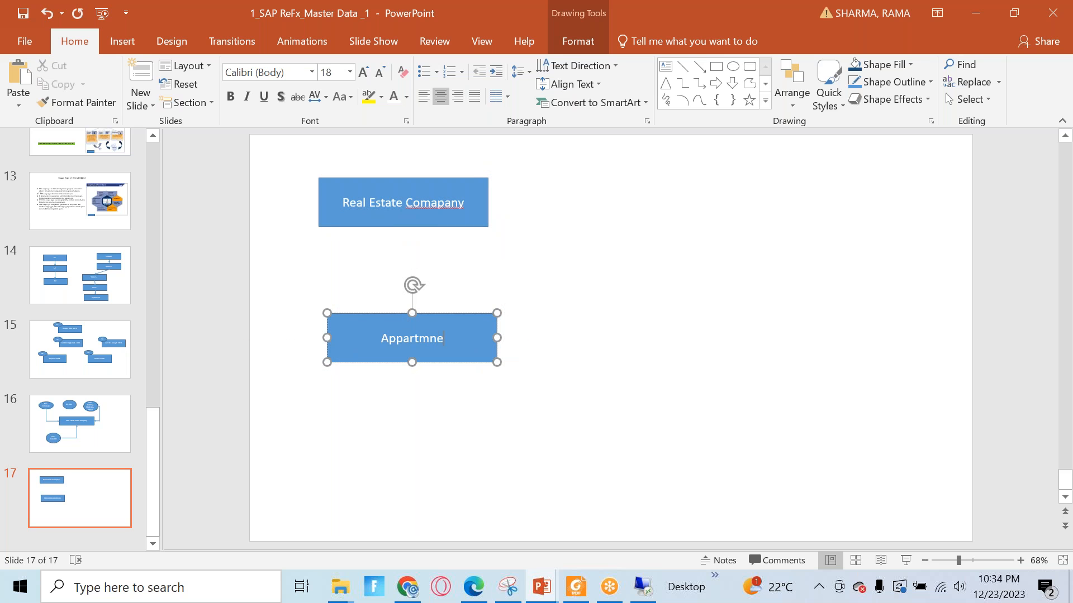